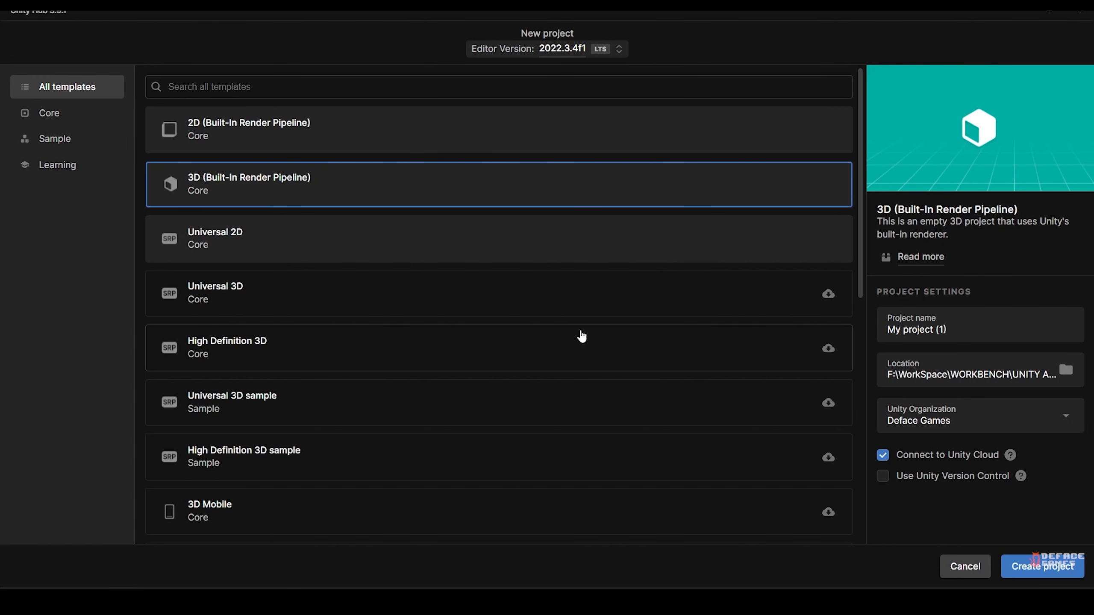
Create a project named ParallaxProject from the 2D (Built-In Render Pipeline) template.
{"action": "left_click_drag", "start_coordinate": [947, 330], "coordinate": [874, 335]}
{"action": "type", "text": "z"}
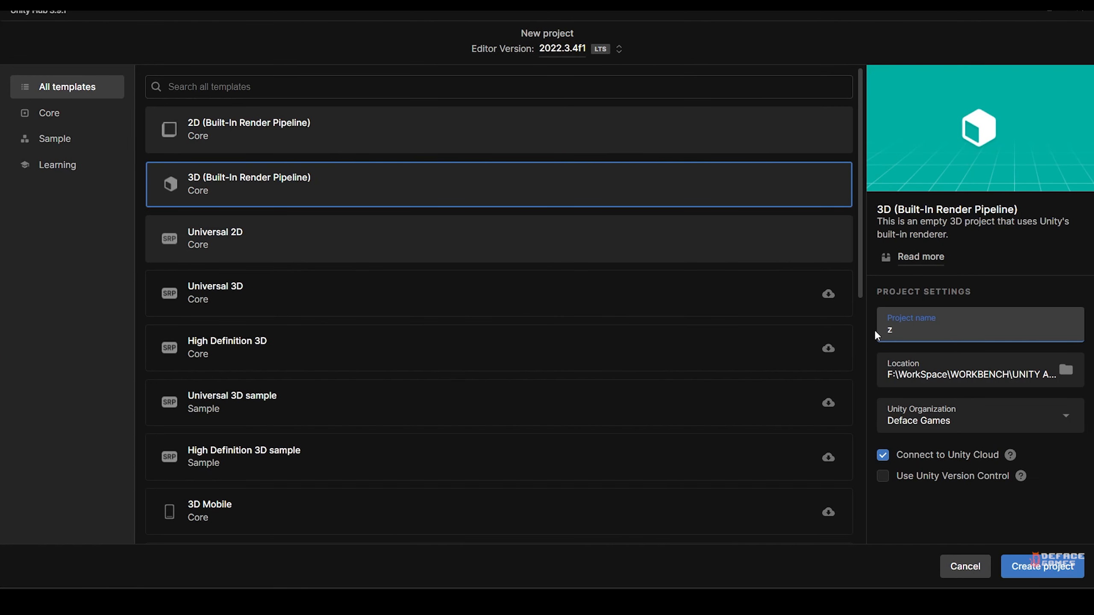
{"action": "type", "text": "arallaxProject"}
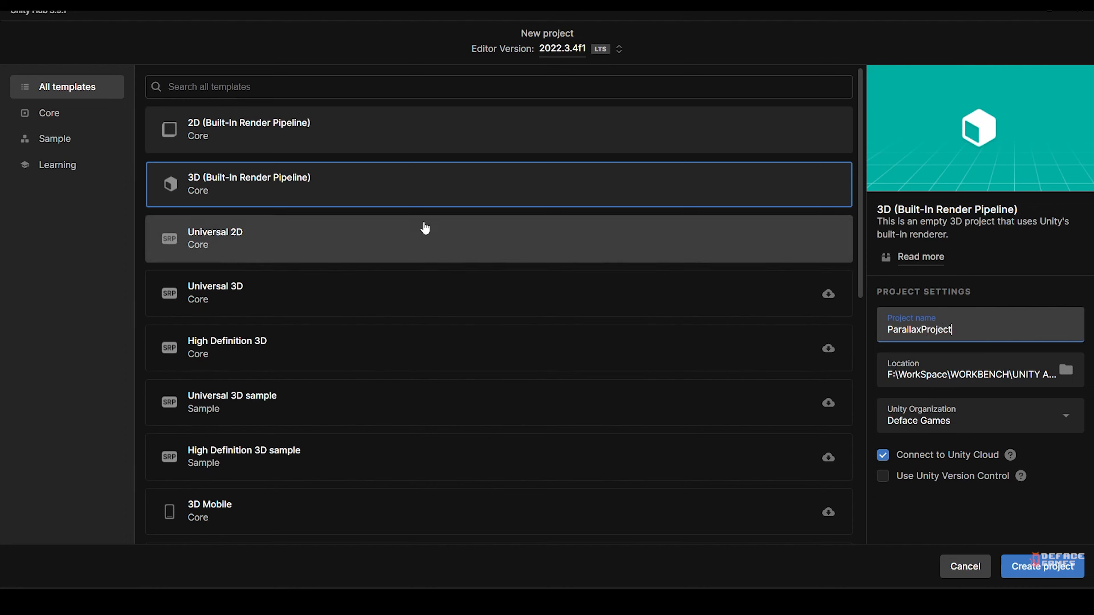
{"action": "left_click", "coordinate": [288, 143]}
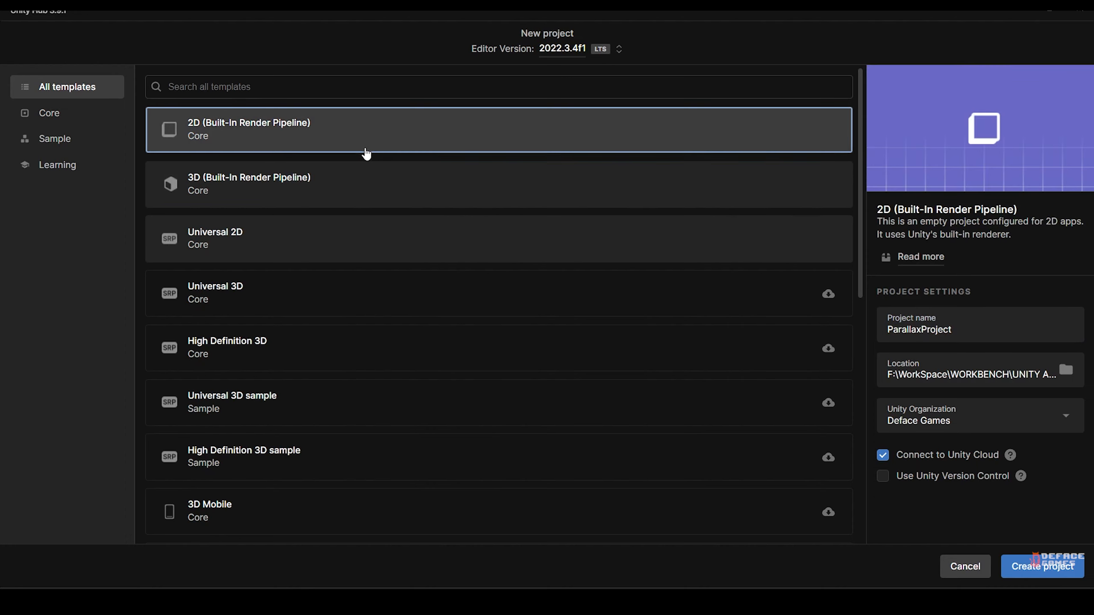
{"action": "left_click", "coordinate": [959, 453]}
{"action": "left_click", "coordinate": [1042, 566]}
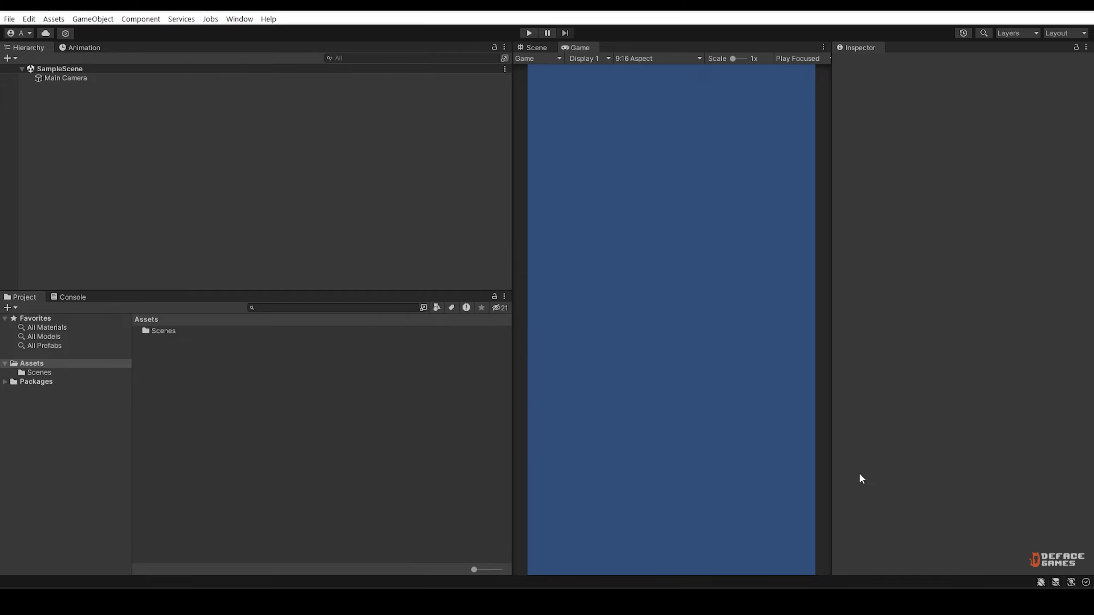
Show the Scene view and create an empty object named ParallaxBackground in SampleScene.
{"action": "left_click", "coordinate": [536, 47]}
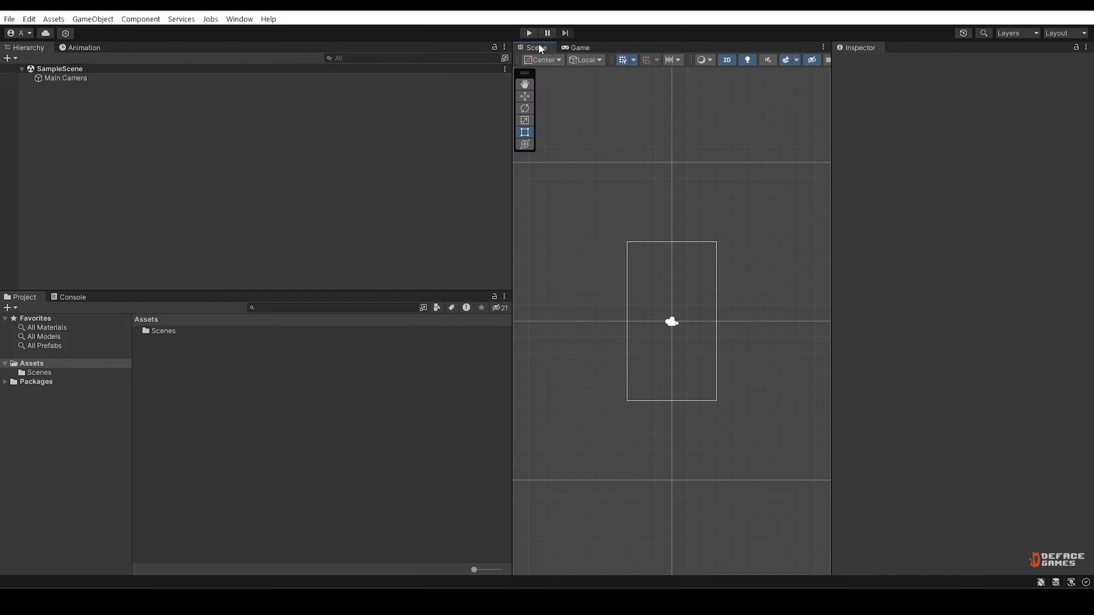
{"action": "left_click", "coordinate": [572, 47]}
{"action": "left_click", "coordinate": [535, 47]}
{"action": "right_click", "coordinate": [78, 143]}
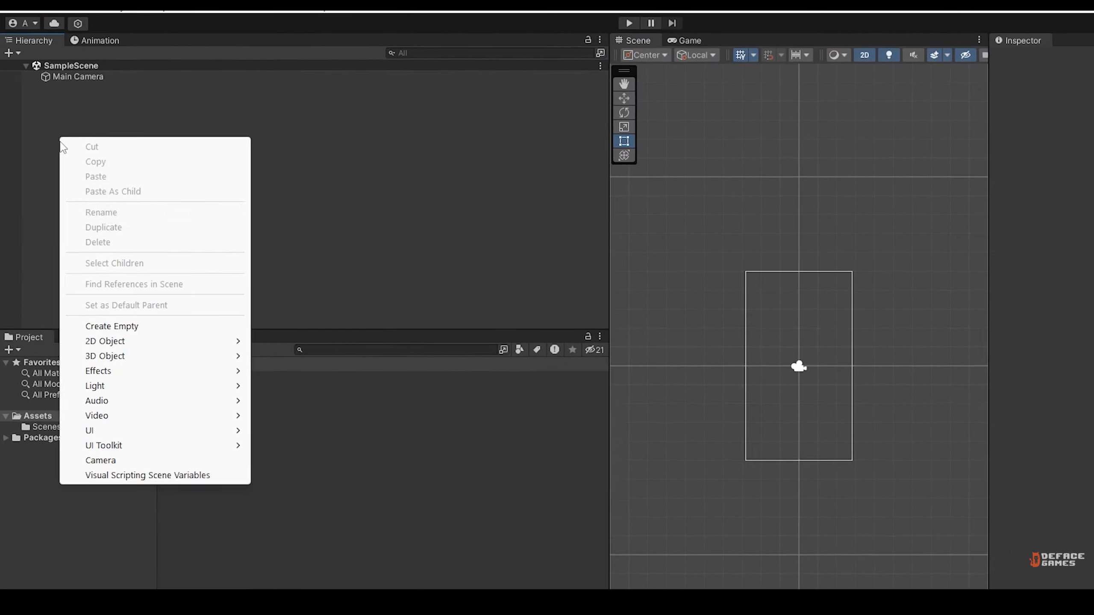
{"action": "left_click", "coordinate": [106, 293]}
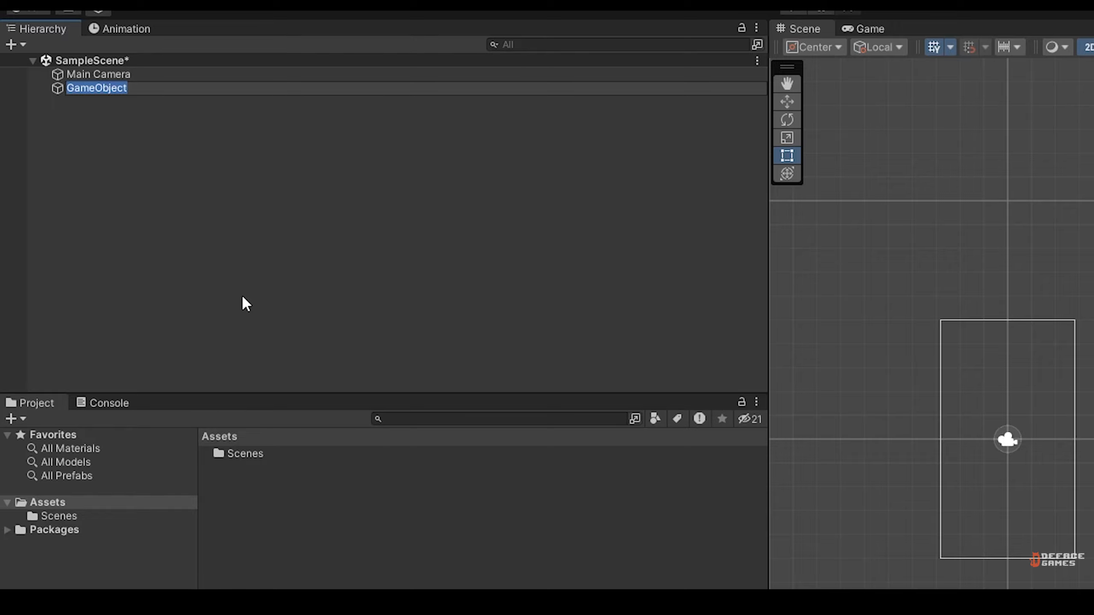
{"action": "type", "text": "ParallaxBackground"}
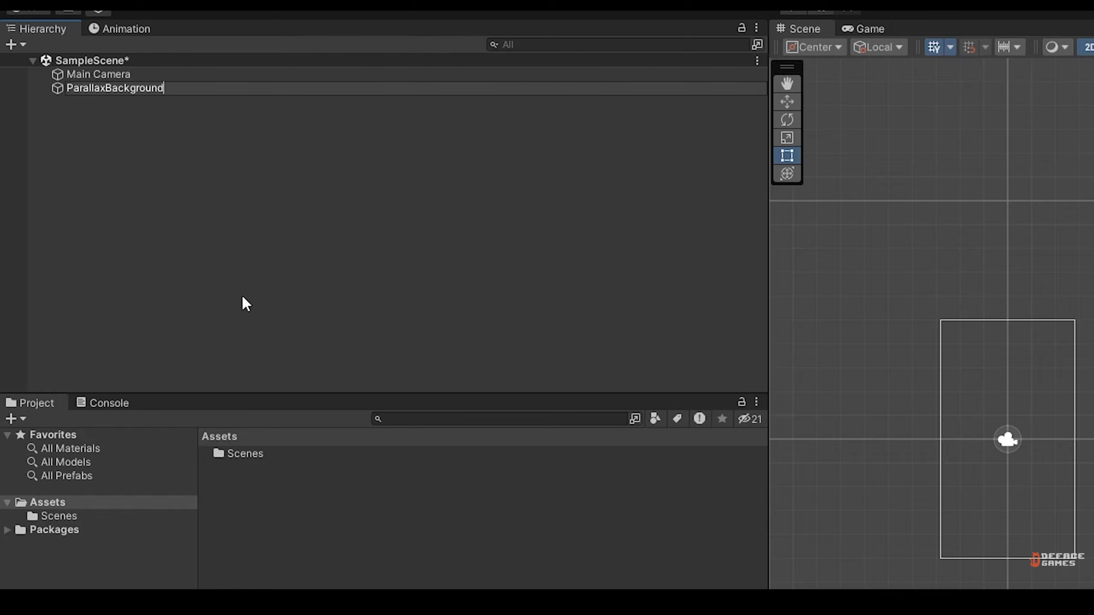
{"action": "key", "text": "Return"}
Create an empty child object named BGlayer1 under ParallaxBackground.
{"action": "right_click", "coordinate": [104, 88]}
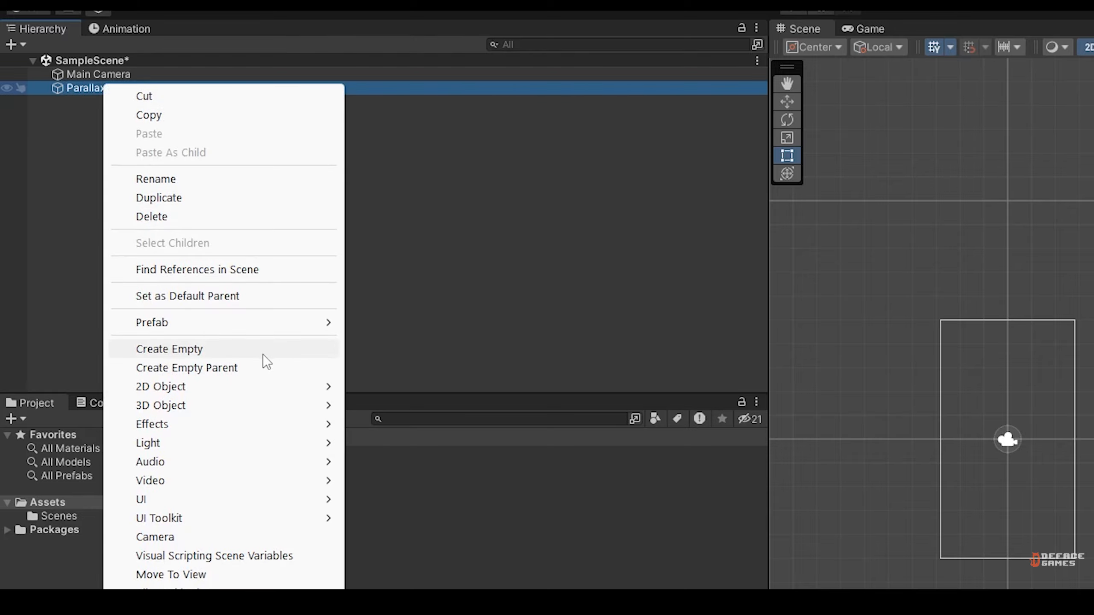
{"action": "left_click", "coordinate": [318, 351]}
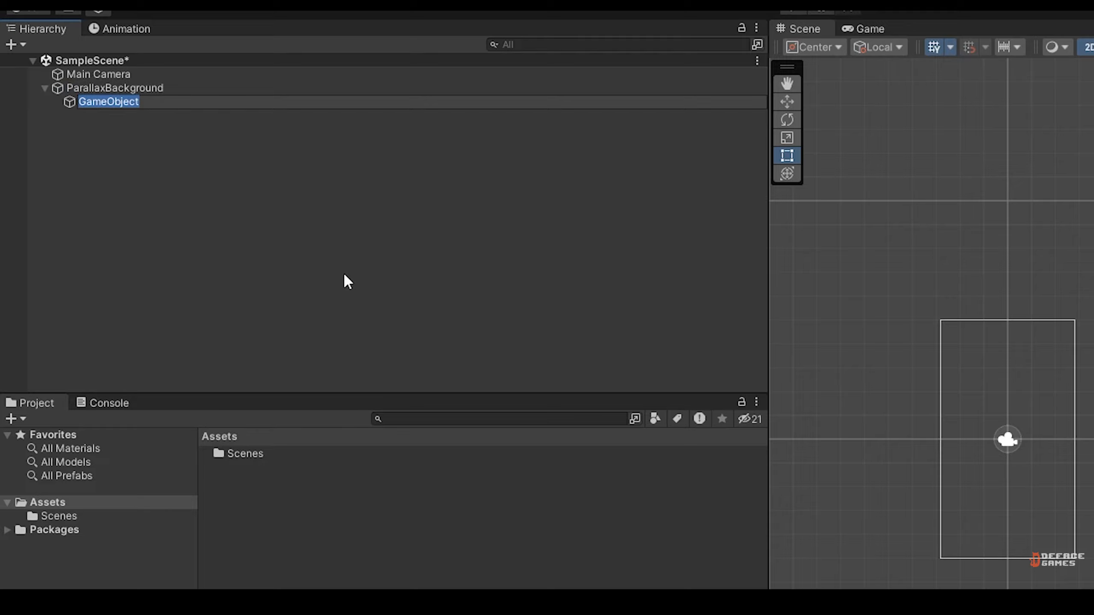
{"action": "type", "text": "bg"}
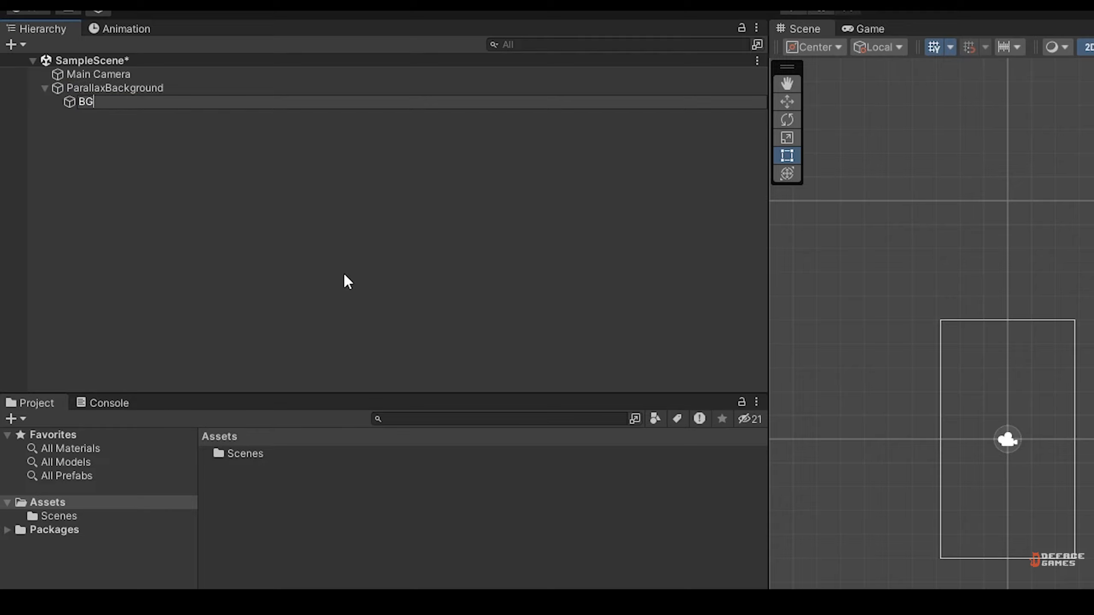
{"action": "type", "text": "layer1"}
{"action": "key", "text": "Return"}
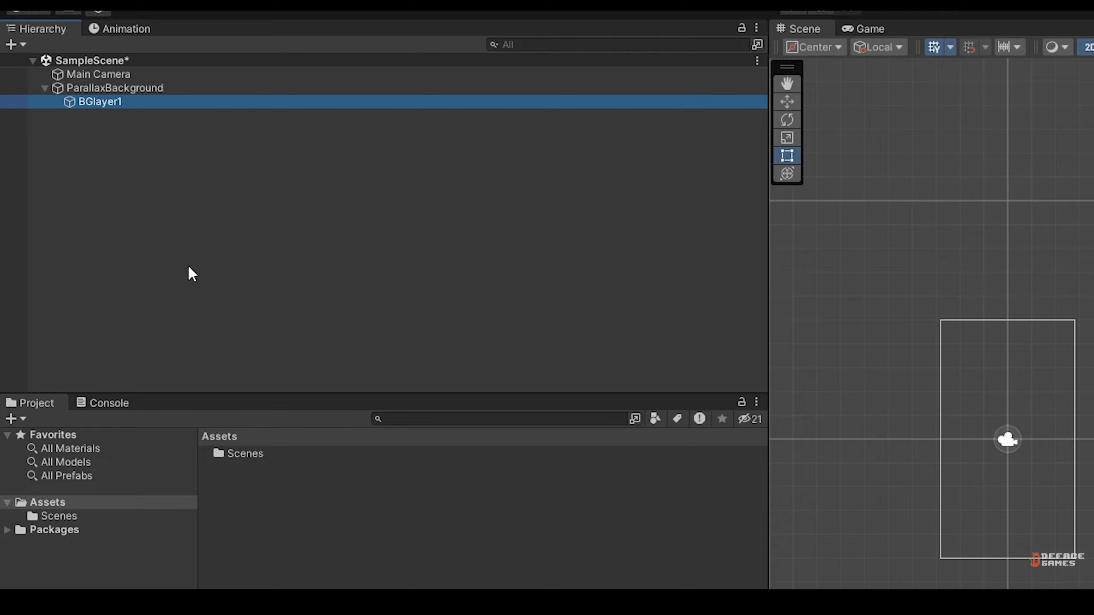
Add a second empty child object named BGlayer2 under ParallaxBackground.
{"action": "right_click", "coordinate": [105, 107]}
{"action": "right_click", "coordinate": [71, 144]}
{"action": "right_click", "coordinate": [157, 156]}
{"action": "right_click", "coordinate": [123, 89]}
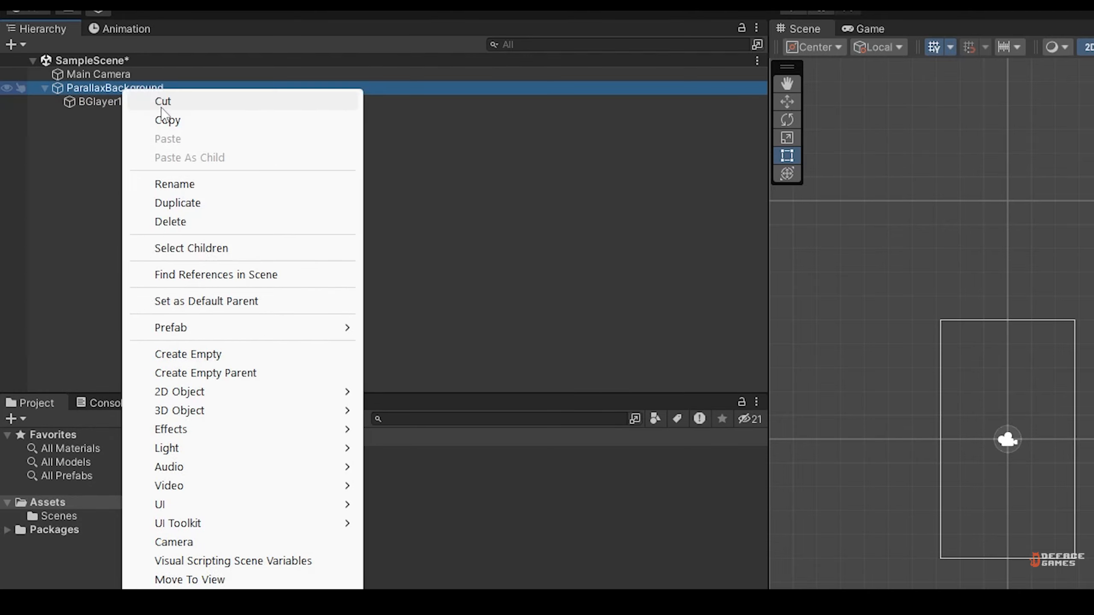
{"action": "left_click", "coordinate": [266, 353]}
{"action": "type", "text": "BGlayer2"}
{"action": "key", "text": "Return"}
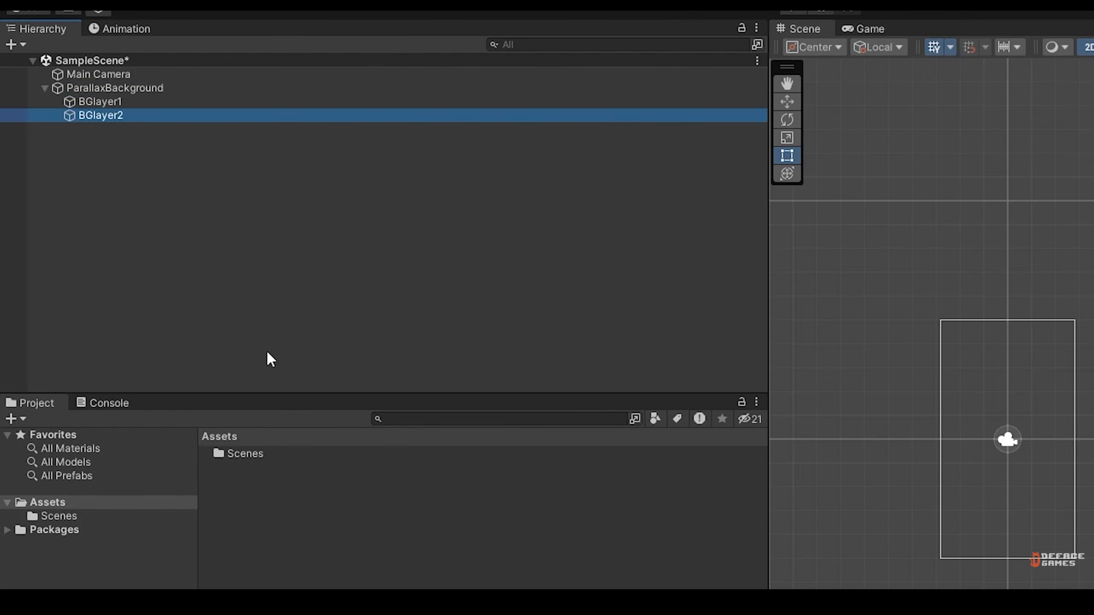
Add a third empty child object named BGlayer3 under ParallaxBackground.
{"action": "right_click", "coordinate": [94, 86]}
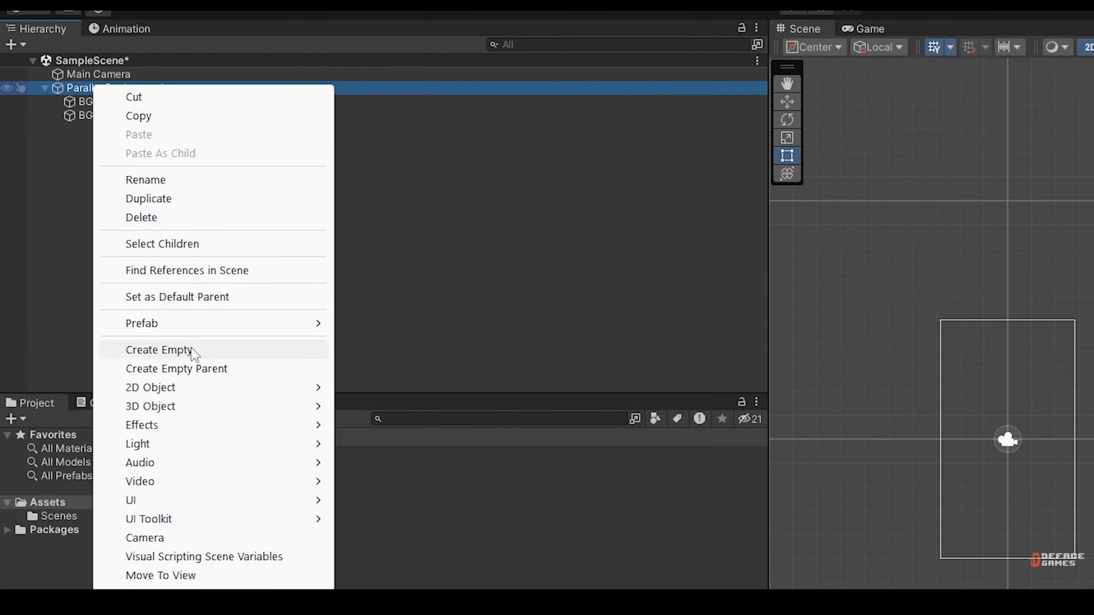
{"action": "left_click", "coordinate": [192, 349]}
{"action": "type", "text": "BGlayer3"}
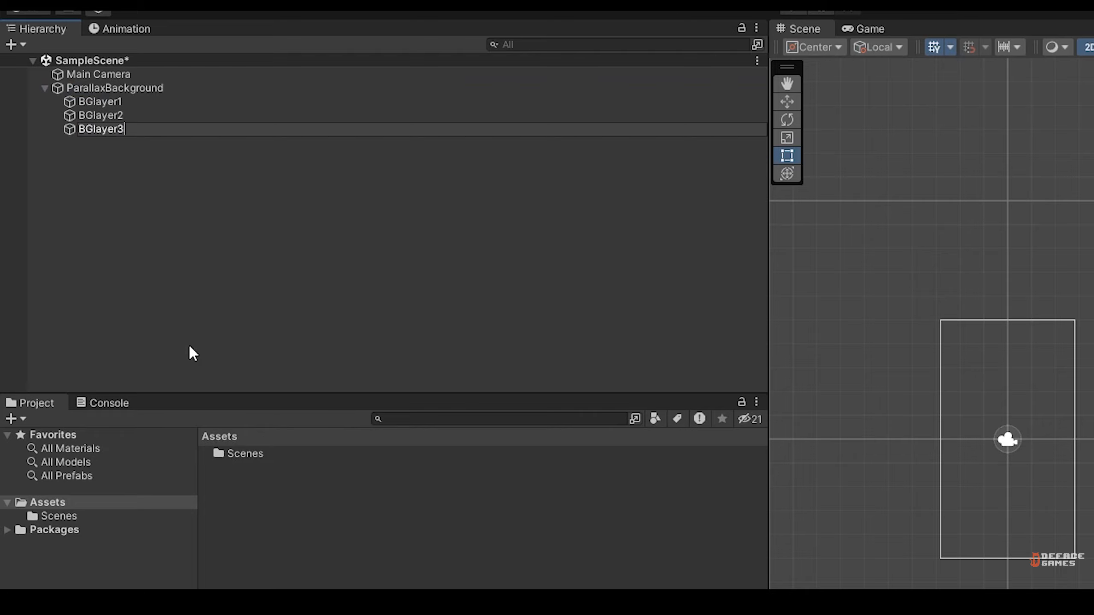
{"action": "key", "text": "Return"}
{"action": "left_click", "coordinate": [159, 89]}
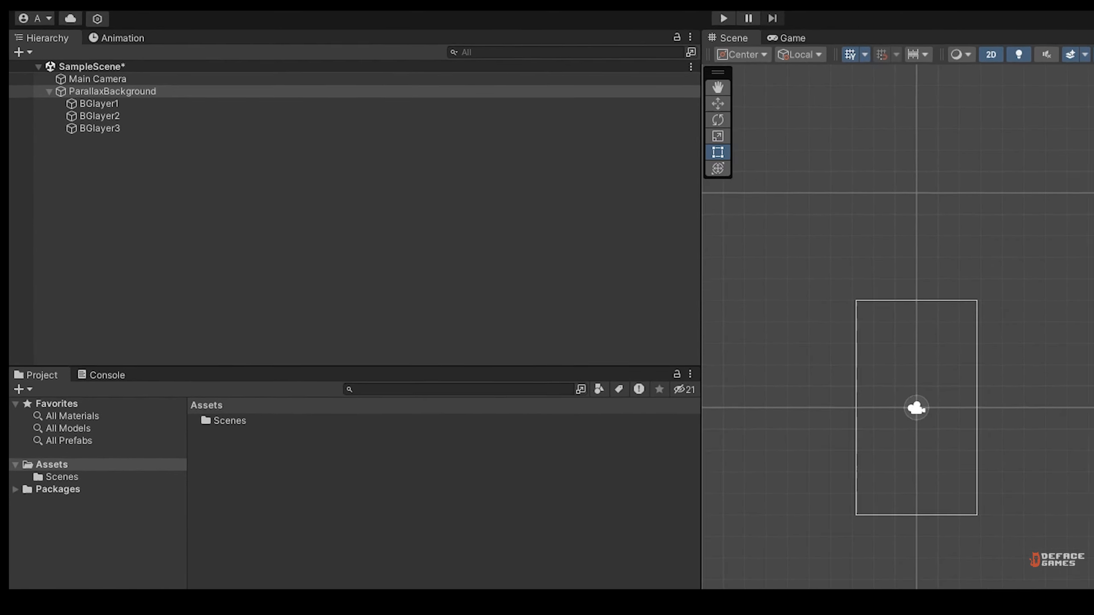
{"action": "key", "text": "Return"}
{"action": "left_click", "coordinate": [258, 404]}
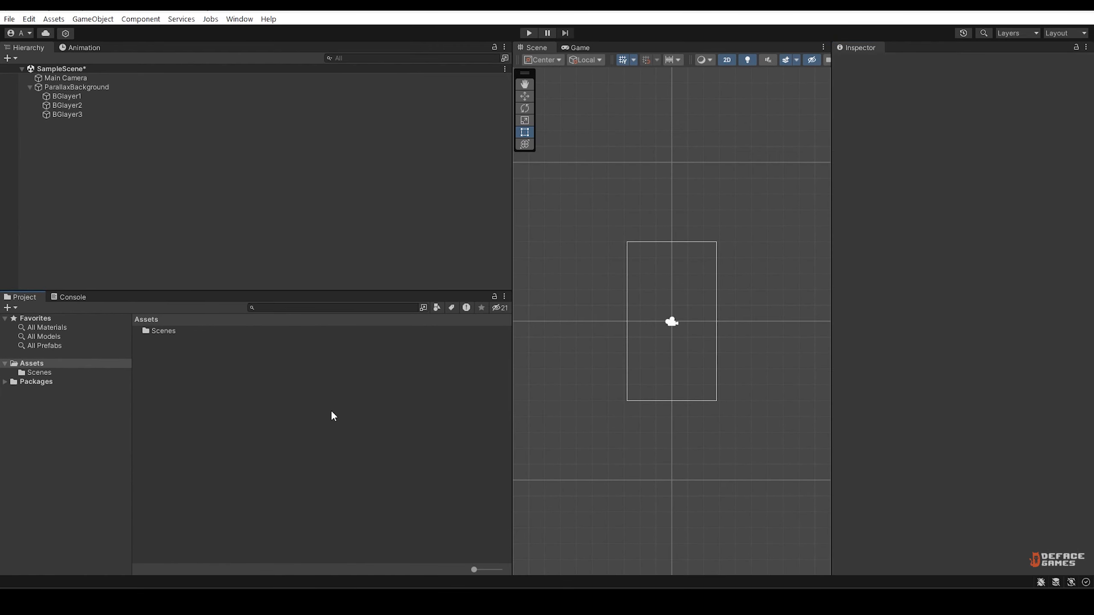
{"action": "left_click", "coordinate": [85, 87]}
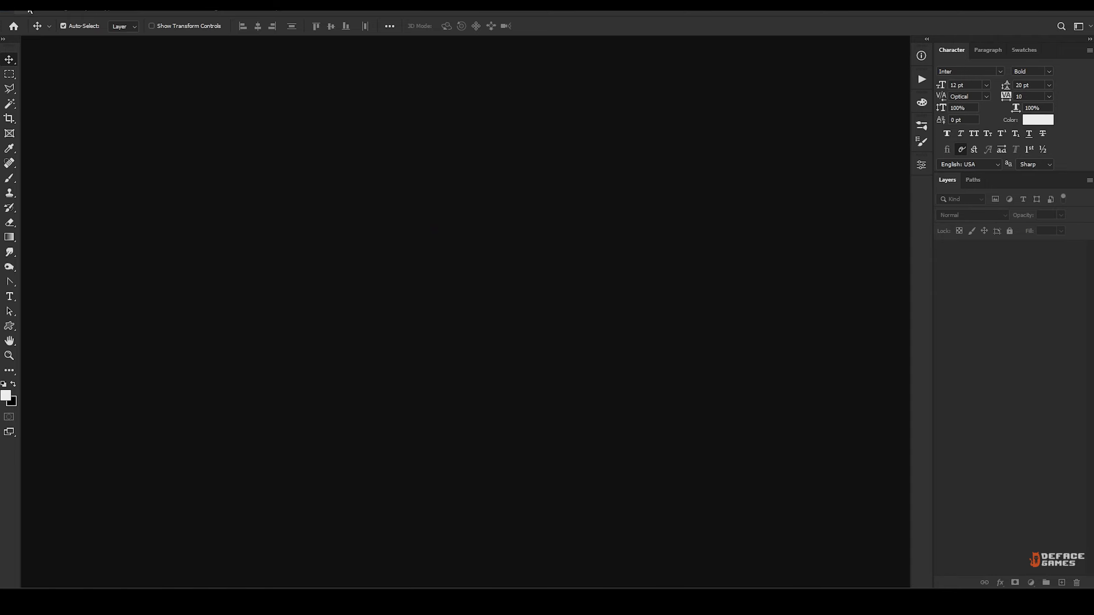
In Photoshop, create a new document from the Web Large preset, 1920 x 1080 px at 72 ppi.
{"action": "left_click", "coordinate": [23, 9]}
{"action": "left_click", "coordinate": [35, 17]}
{"action": "left_click", "coordinate": [474, 111]}
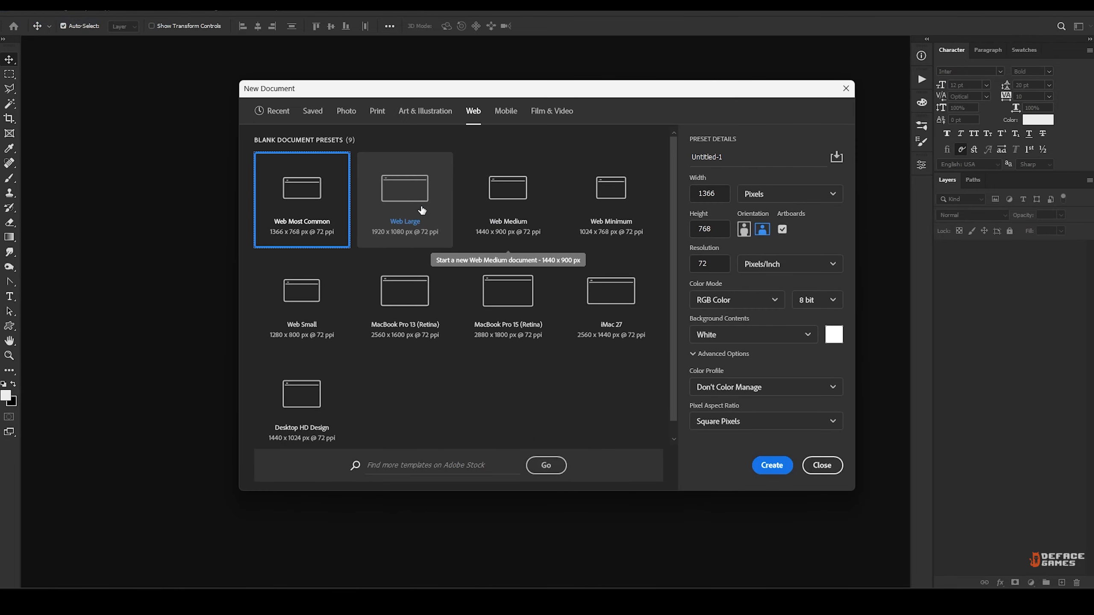
{"action": "left_click", "coordinate": [404, 203]}
{"action": "left_click", "coordinate": [772, 465]}
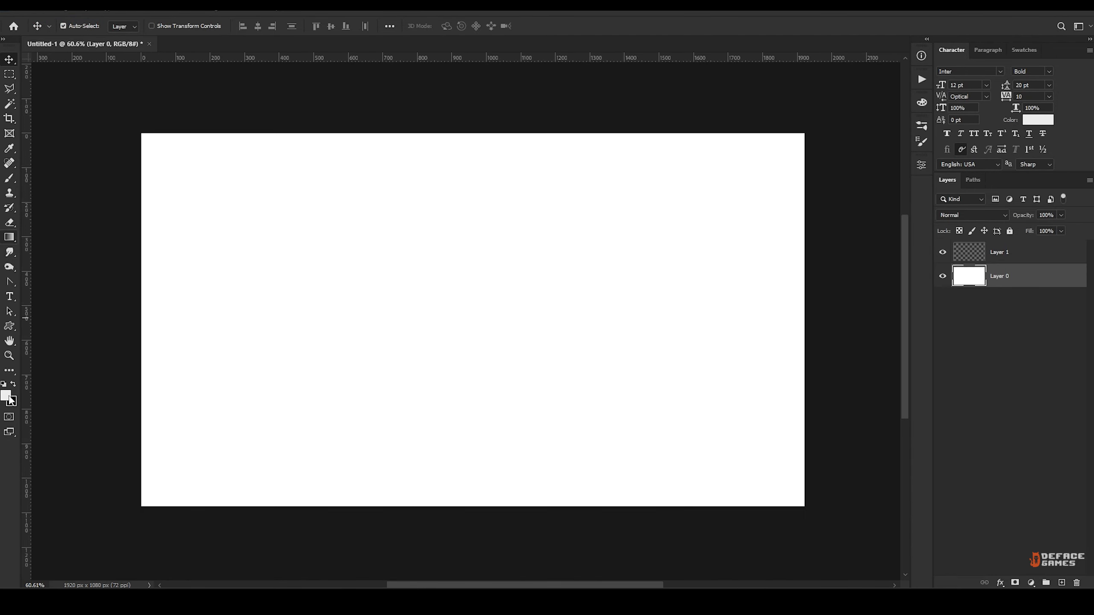
Set the foreground colour to light blue, #67b9ff.
{"action": "left_click", "coordinate": [5, 395]}
{"action": "type", "text": "1ed8df"}
{"action": "left_click_drag", "start_coordinate": [679, 315], "coordinate": [678, 305]}
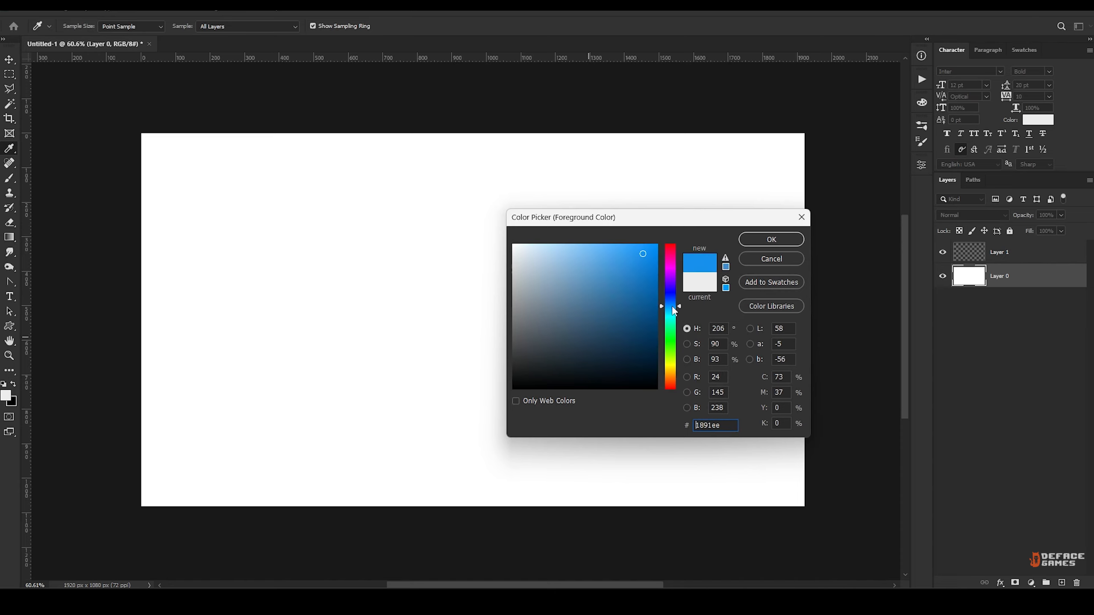
{"action": "type", "text": "76bcf7"}
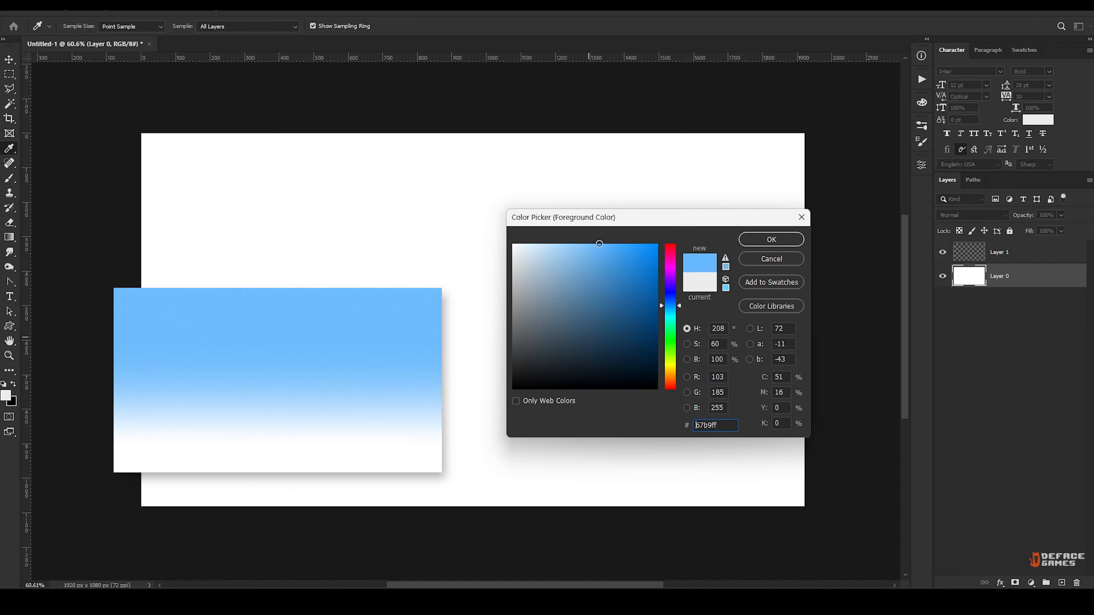
{"action": "left_click", "coordinate": [759, 239]}
Fill Layer 0 with a vertical linear gradient, sky blue above and fading to white near the canvas's lower edge.
{"action": "key", "text": "g"}
{"action": "left_click_drag", "start_coordinate": [469, 184], "coordinate": [469, 535]}
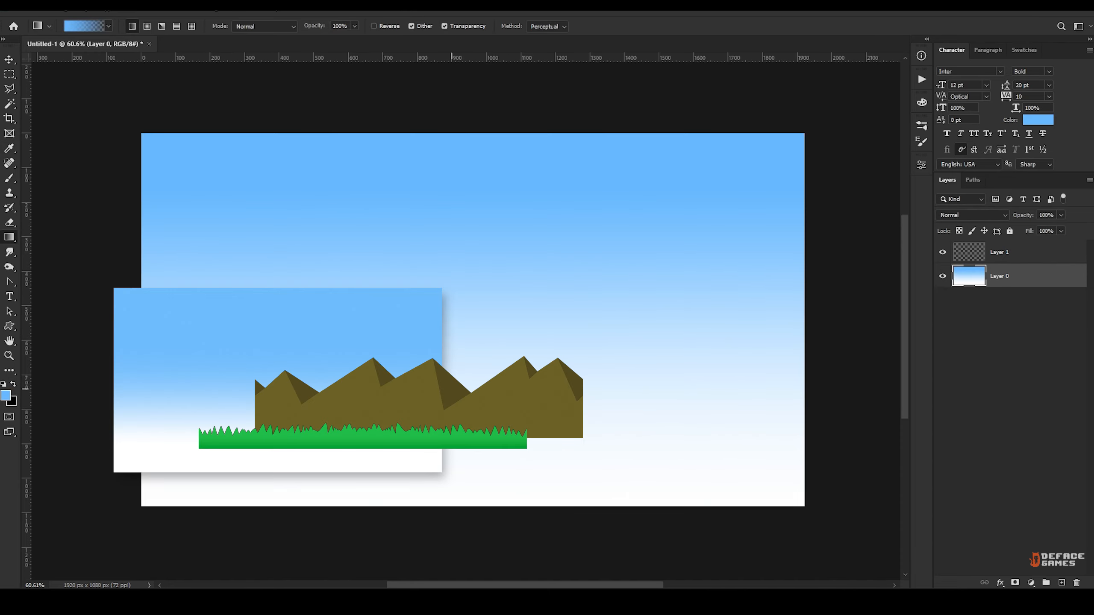
{"action": "left_click_drag", "start_coordinate": [452, 450], "coordinate": [452, 545]}
{"action": "left_click", "coordinate": [431, 266]}
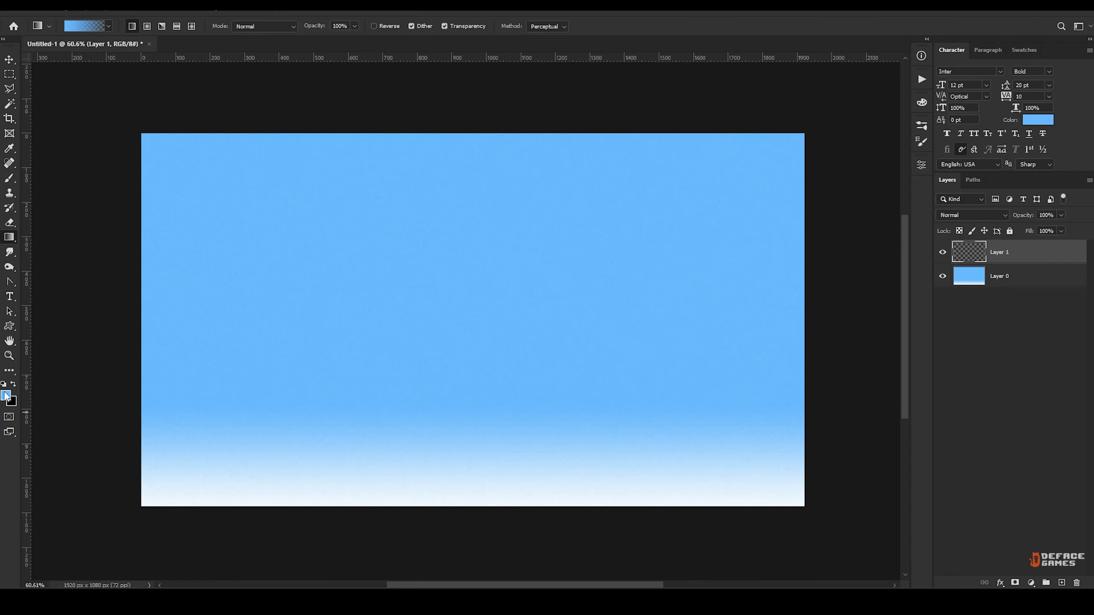
Make Layer 1 active and set the foreground colour to green, #14b93f.
{"action": "left_click", "coordinate": [4, 395]}
{"action": "left_click_drag", "start_coordinate": [674, 346], "coordinate": [675, 335]}
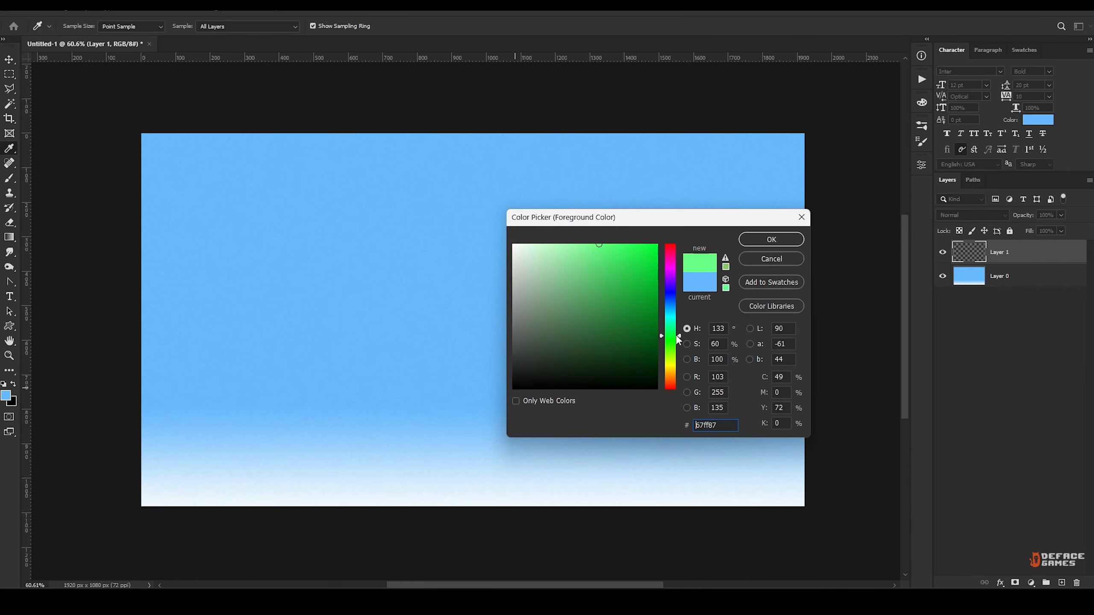
{"action": "left_click_drag", "start_coordinate": [618, 300], "coordinate": [646, 278]}
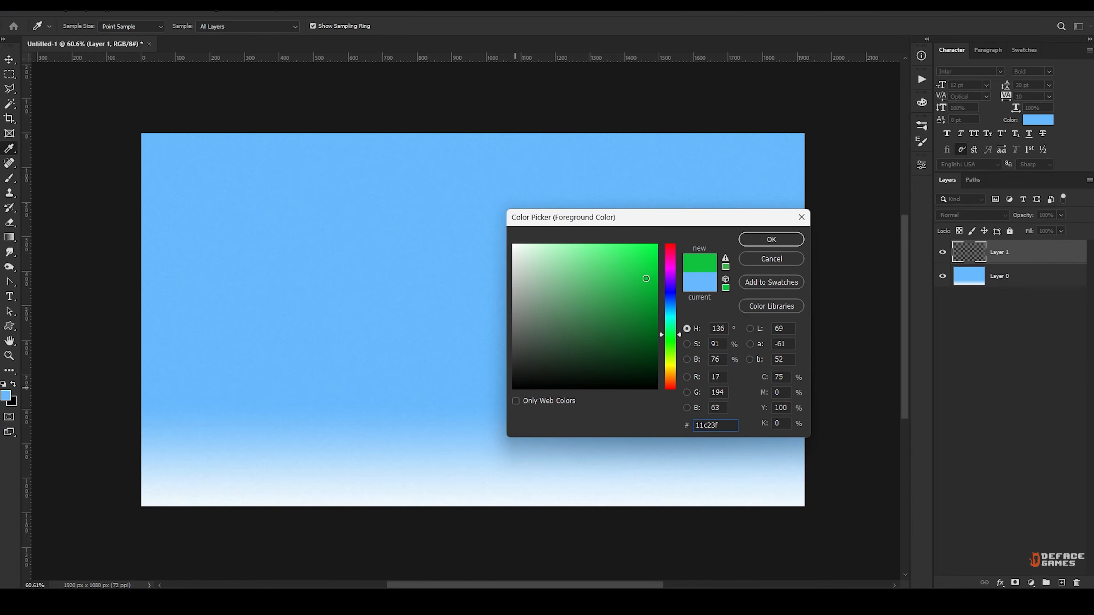
{"action": "left_click", "coordinate": [769, 243]}
With the Lasso tool, select a jagged grass shape along the canvas's lower edge, from its left side to about 1200 px across.
{"action": "scroll", "coordinate": [417, 442], "scroll_direction": "up", "scroll_amount": 6, "text": "alt"}
{"action": "left_click_drag", "start_coordinate": [418, 441], "coordinate": [571, 254]}
{"action": "scroll", "coordinate": [570, 254], "scroll_direction": "down", "scroll_amount": 7, "text": "alt"}
{"action": "scroll", "coordinate": [715, 263], "scroll_direction": "down", "scroll_amount": 1, "text": "alt"}
{"action": "left_click_drag", "start_coordinate": [715, 263], "coordinate": [523, 303]}
{"action": "left_click", "coordinate": [11, 89]}
{"action": "right_click", "coordinate": [10, 91]}
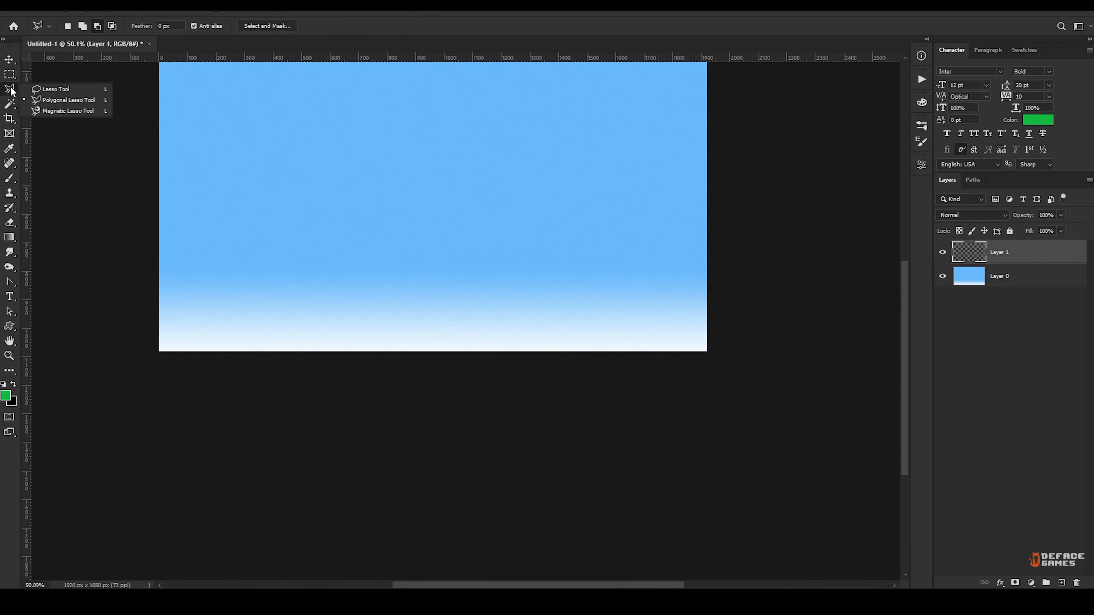
{"action": "left_click", "coordinate": [52, 91]}
{"action": "scroll", "coordinate": [185, 318], "scroll_direction": "up", "scroll_amount": 8, "text": "alt"}
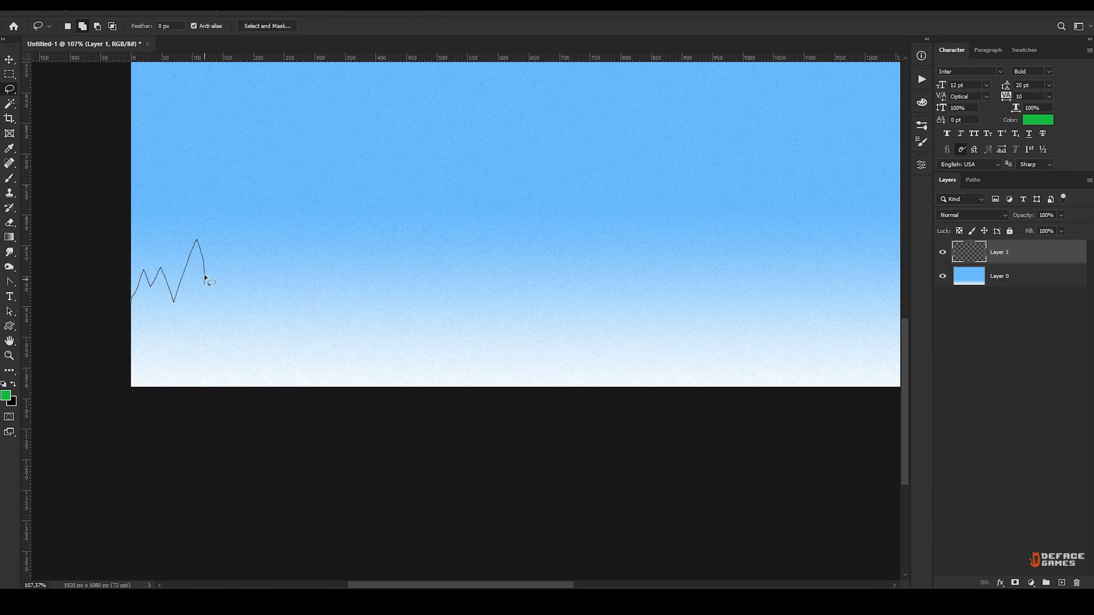
{"action": "left_click_drag", "start_coordinate": [446, 274], "coordinate": [573, 311]}
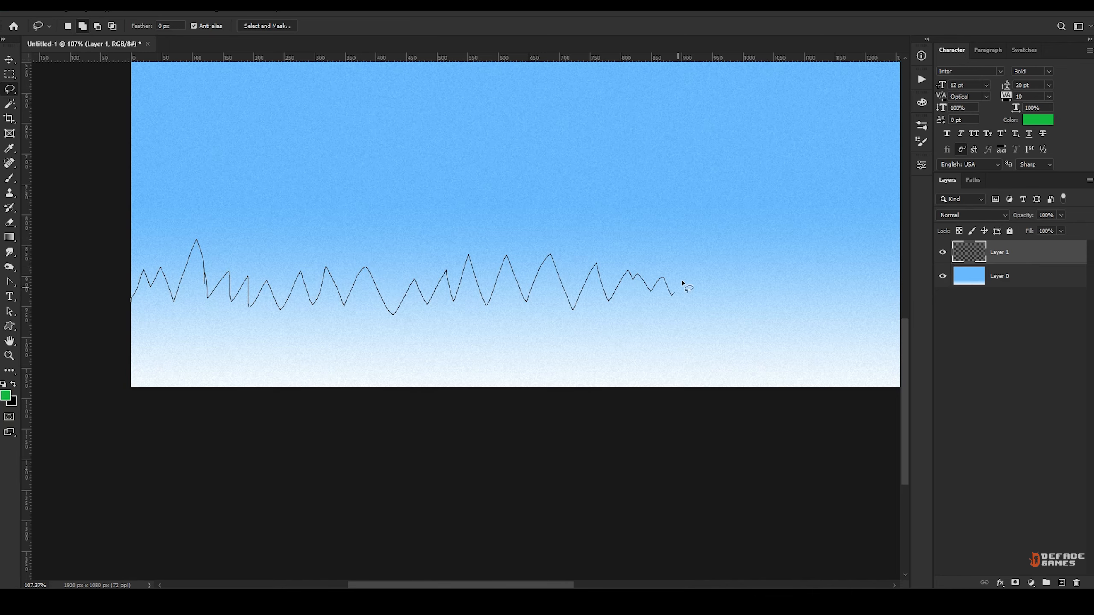
{"action": "left_click_drag", "start_coordinate": [844, 298], "coordinate": [176, 416]}
Extend the jagged grass selection with the Lasso tool to the canvas's right edge.
{"action": "mouse_move", "coordinate": [860, 317]}
{"action": "left_mouse_down"}
{"action": "mouse_move", "coordinate": [351, 277]}
{"action": "mouse_move", "coordinate": [384, 240]}
{"action": "left_mouse_up"}
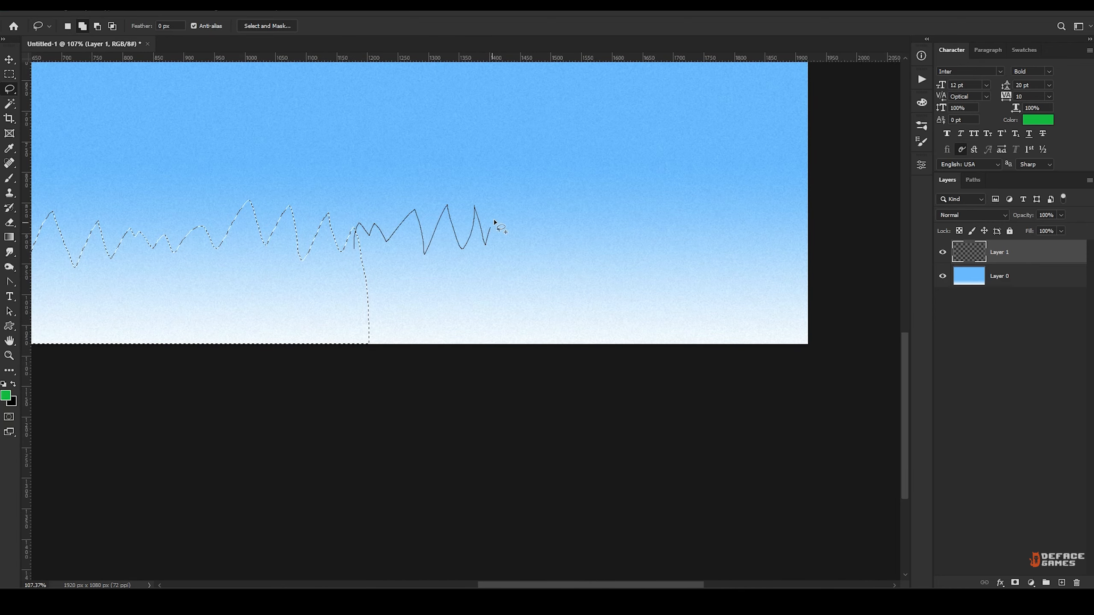
{"action": "left_click_drag", "start_coordinate": [494, 221], "coordinate": [639, 215]}
{"action": "left_click_drag", "start_coordinate": [844, 346], "coordinate": [360, 295]}
Paint the grass selection solid green with the Brush on Layer 1 and deselect it.
{"action": "scroll", "coordinate": [521, 267], "scroll_direction": "down", "scroll_amount": 9, "text": "alt"}
{"action": "left_click_drag", "start_coordinate": [340, 257], "coordinate": [390, 331]}
{"action": "scroll", "coordinate": [388, 327], "scroll_direction": "up", "scroll_amount": 1, "text": "alt"}
{"action": "key", "text": "b"}
{"action": "right_click_drag", "start_coordinate": [294, 353], "coordinate": [346, 346], "text": "alt"}
{"action": "mouse_move", "coordinate": [346, 346]}
{"action": "left_mouse_down"}
{"action": "mouse_move", "coordinate": [160, 339]}
{"action": "mouse_move", "coordinate": [632, 373]}
{"action": "mouse_move", "coordinate": [193, 342]}
{"action": "mouse_move", "coordinate": [639, 390]}
{"action": "left_mouse_up"}
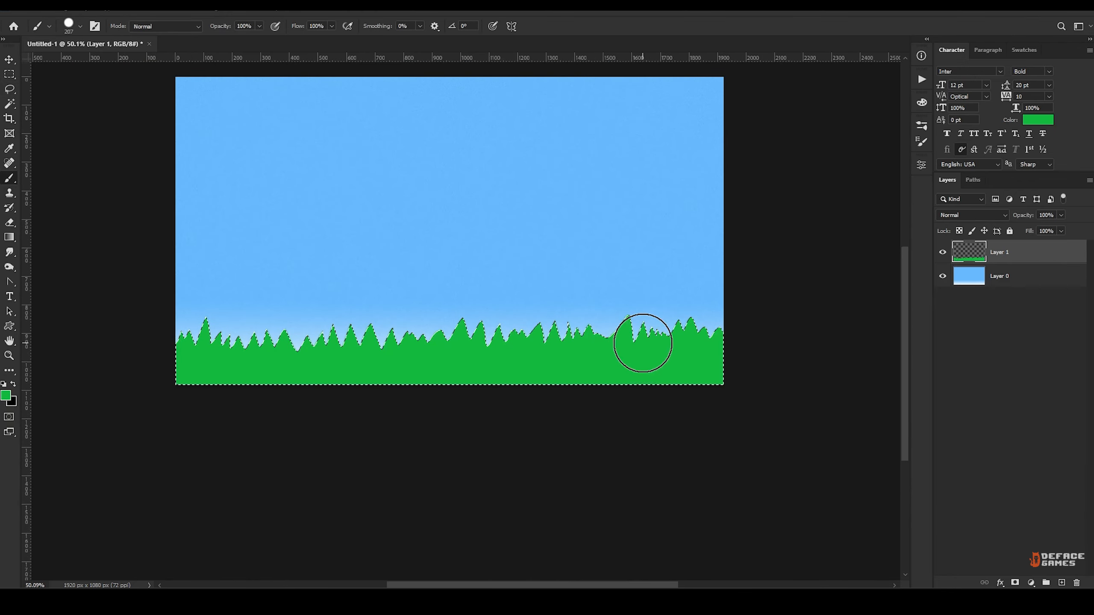
{"action": "key", "text": "ctrl+d"}
{"action": "scroll", "coordinate": [496, 362], "scroll_direction": "up", "scroll_amount": 3, "text": "alt"}
{"action": "mouse_move", "coordinate": [507, 355]}
{"action": "left_mouse_down"}
{"action": "mouse_move", "coordinate": [598, 349]}
{"action": "mouse_move", "coordinate": [579, 341]}
{"action": "left_mouse_up"}
{"action": "scroll", "coordinate": [603, 336], "scroll_direction": "down", "scroll_amount": 3, "text": "alt"}
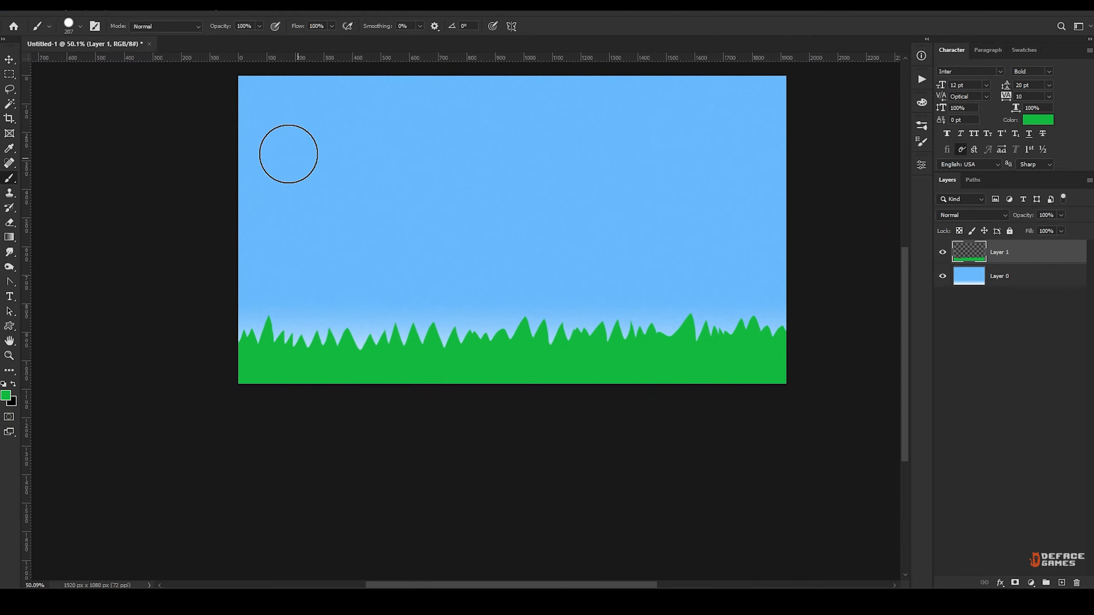
Outline the grass on Layer 1 with a 4 px dark green stroke placed outside at 100% opacity.
{"action": "left_click", "coordinate": [41, 10]}
{"action": "left_click", "coordinate": [66, 211]}
{"action": "left_click", "coordinate": [505, 177]}
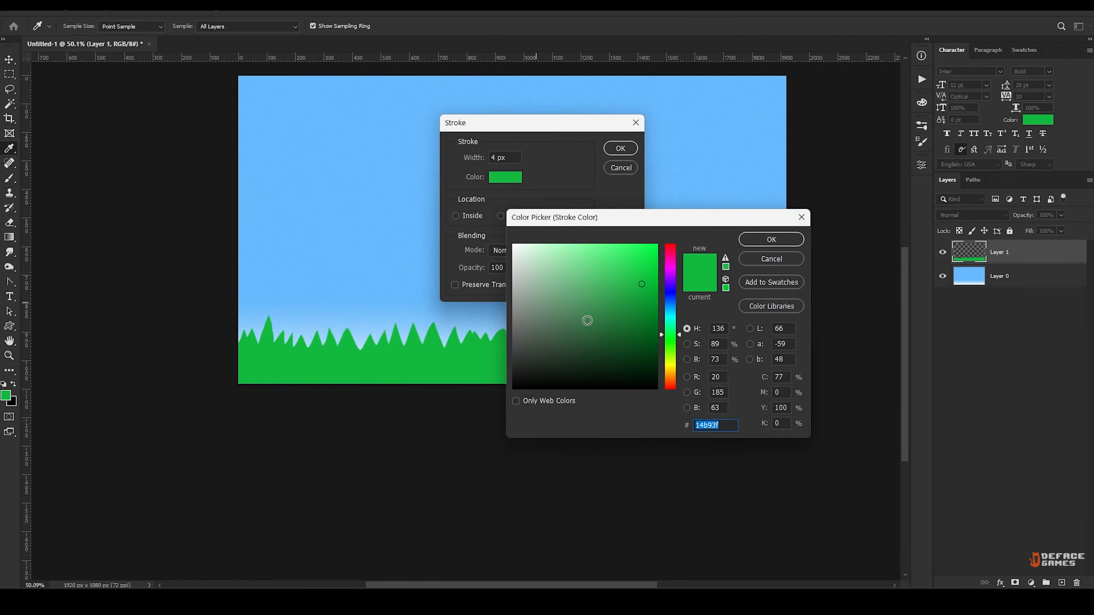
{"action": "left_click_drag", "start_coordinate": [587, 321], "coordinate": [606, 348]}
{"action": "key", "text": "Return"}
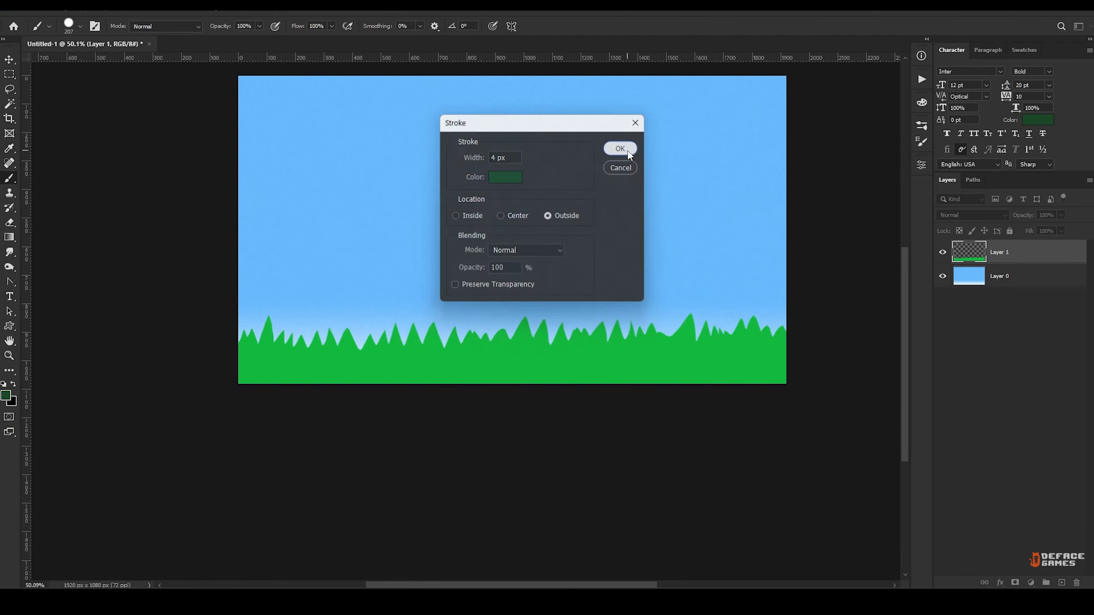
{"action": "left_click", "coordinate": [620, 148]}
{"action": "key", "text": "b"}
{"action": "scroll", "coordinate": [474, 315], "scroll_direction": "down", "scroll_amount": 2, "text": "alt"}
{"action": "scroll", "coordinate": [482, 307], "scroll_direction": "up", "scroll_amount": 2, "text": "alt"}
{"action": "key", "text": "v"}
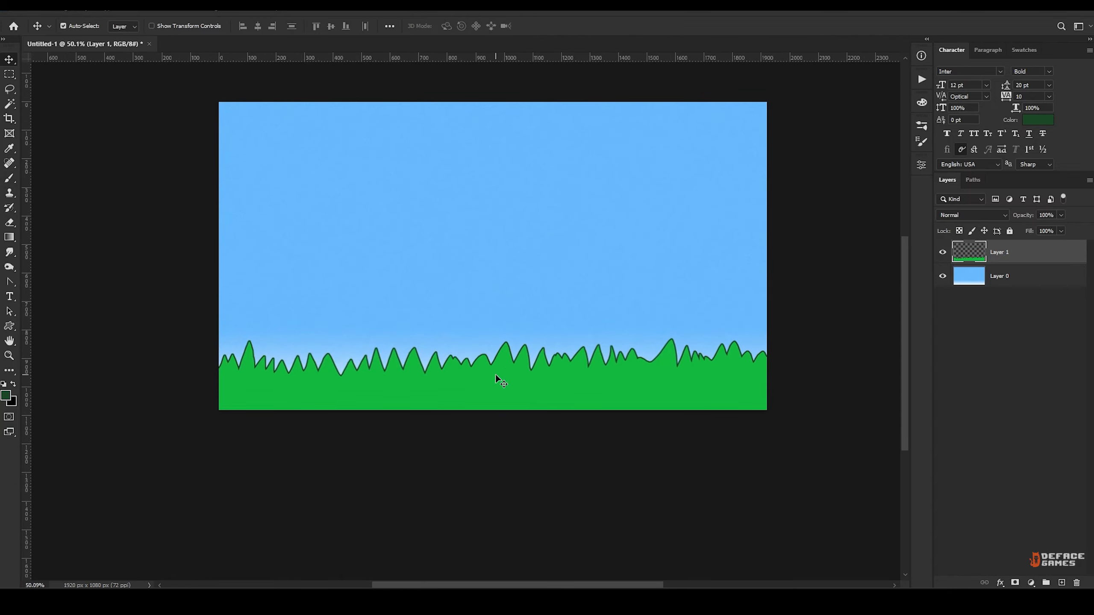
Nudge the grass on Layer 1 downward.
{"action": "key", "text": "shift+Down"}
{"action": "key", "text": "shift+Down"}
{"action": "key", "text": "shift+Down"}
{"action": "key", "text": "shift+Down"}
{"action": "key", "text": "shift+Down"}
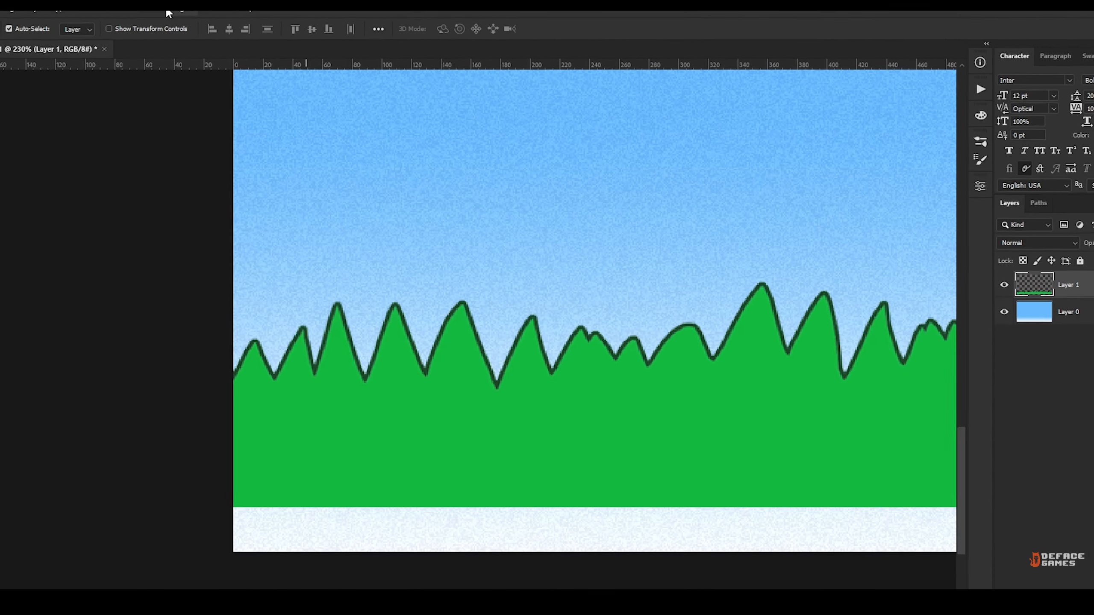
Apply the Offset filter to the grass on Layer 1, 22 pixels right horizontally and 0 vertically, with Wrap Around.
{"action": "left_click", "coordinate": [110, 7]}
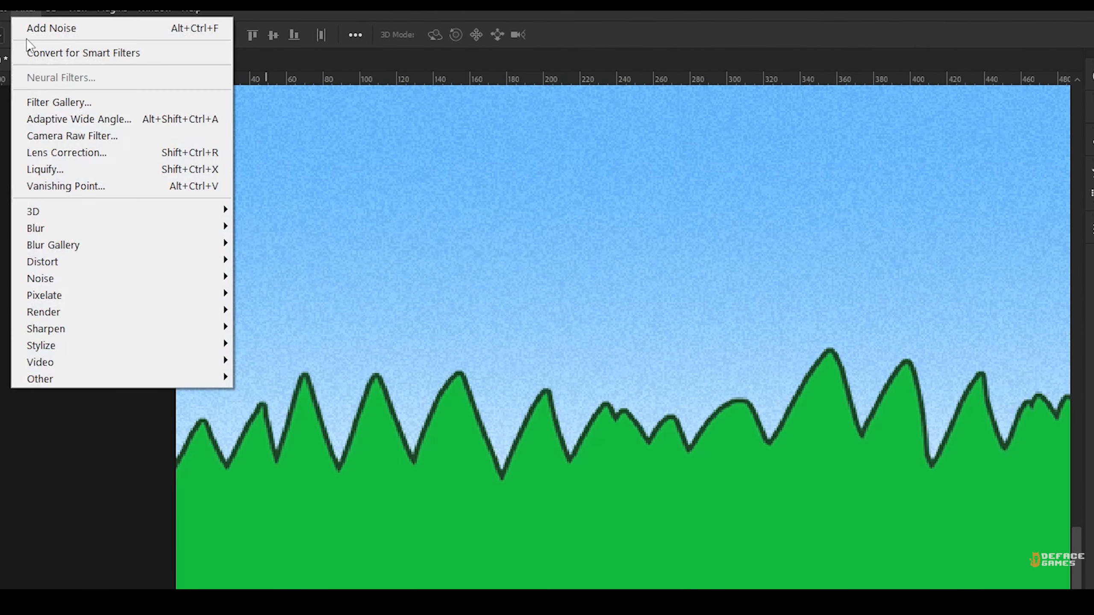
{"action": "mouse_move", "coordinate": [194, 378]}
{"action": "left_click", "coordinate": [277, 464]}
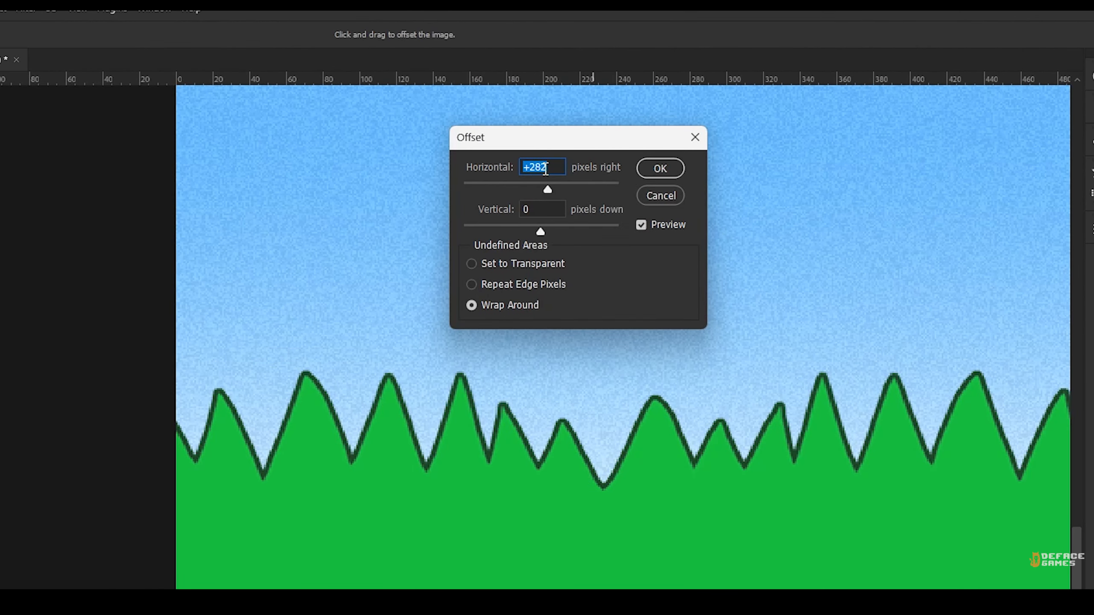
{"action": "type", "text": "0"}
{"action": "key", "text": "Up"}
{"action": "key", "text": "Up"}
{"action": "key", "text": "Up"}
{"action": "key", "text": "Up"}
{"action": "key", "text": "Up"}
{"action": "key", "text": "Up"}
{"action": "key", "text": "Up"}
{"action": "key", "text": "Up"}
{"action": "key", "text": "Up"}
{"action": "key", "text": "Up"}
{"action": "key", "text": "Up"}
{"action": "key", "text": "Up"}
{"action": "key", "text": "Up"}
{"action": "key", "text": "Up"}
{"action": "key", "text": "Up"}
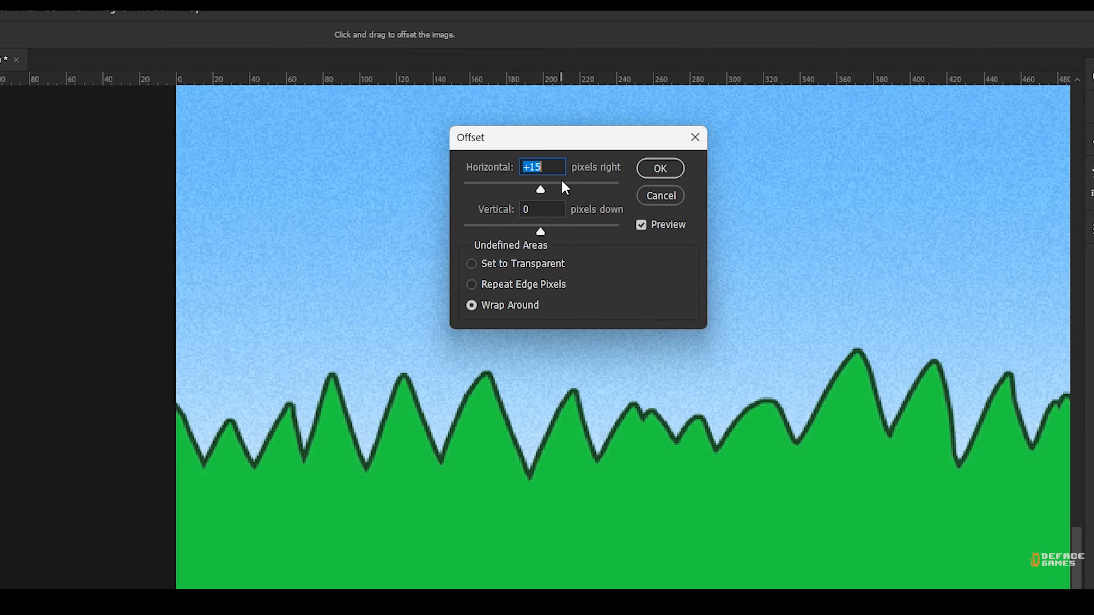
{"action": "key", "text": "Up"}
{"action": "key", "text": "Up"}
{"action": "key", "text": "Up"}
{"action": "key", "text": "Up"}
{"action": "key", "text": "Up"}
{"action": "key", "text": "Up"}
{"action": "key", "text": "Up"}
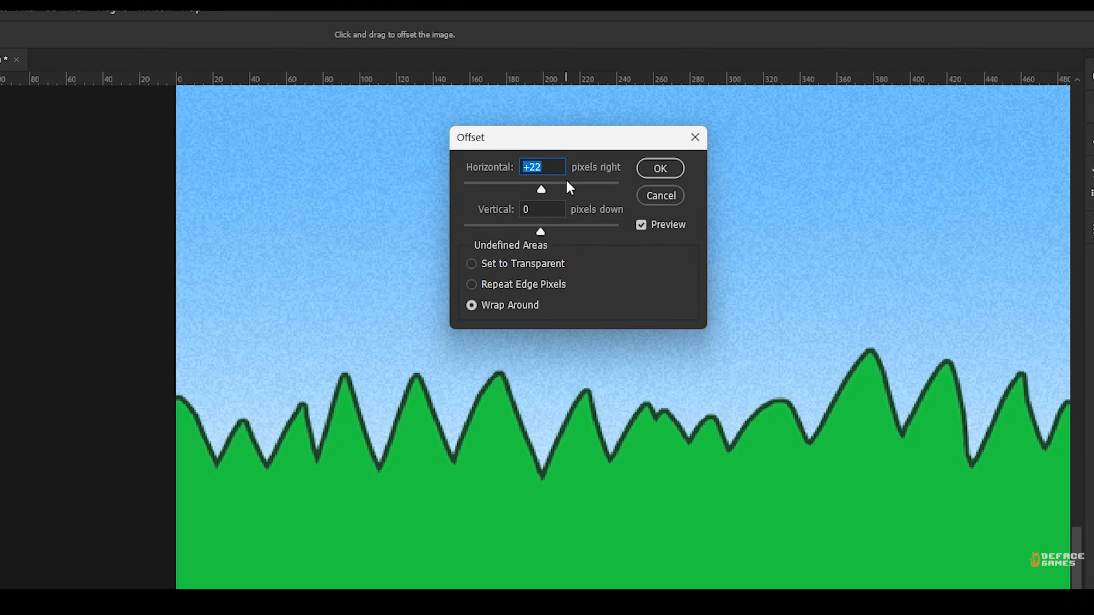
{"action": "left_click", "coordinate": [663, 168]}
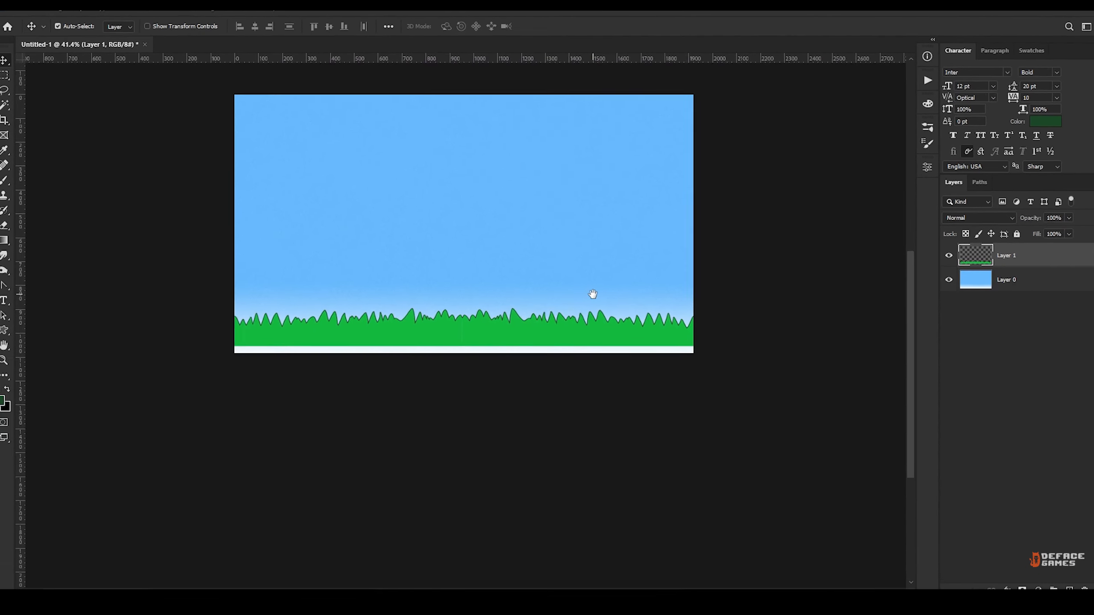
Lower the offset grass until it closes the gap above the canvas's bottom edge.
{"action": "scroll", "coordinate": [499, 335], "scroll_direction": "up", "scroll_amount": 4, "text": "alt"}
{"action": "key", "text": "shift+Down"}
{"action": "key", "text": "shift+Down"}
{"action": "key", "text": "shift+Down"}
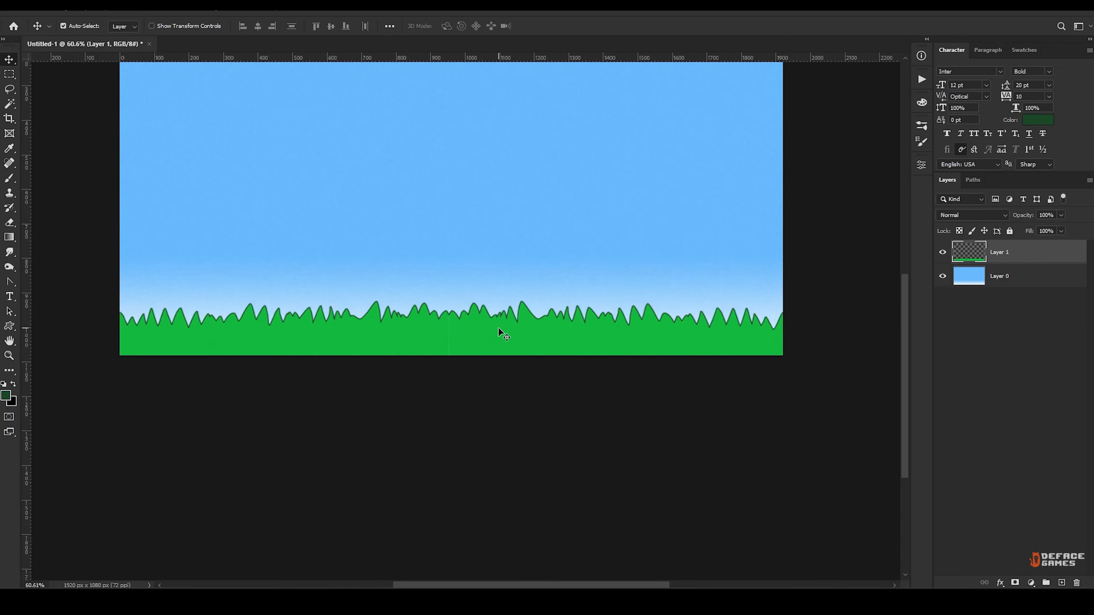
{"action": "scroll", "coordinate": [499, 329], "scroll_direction": "down", "scroll_amount": 2, "text": "alt"}
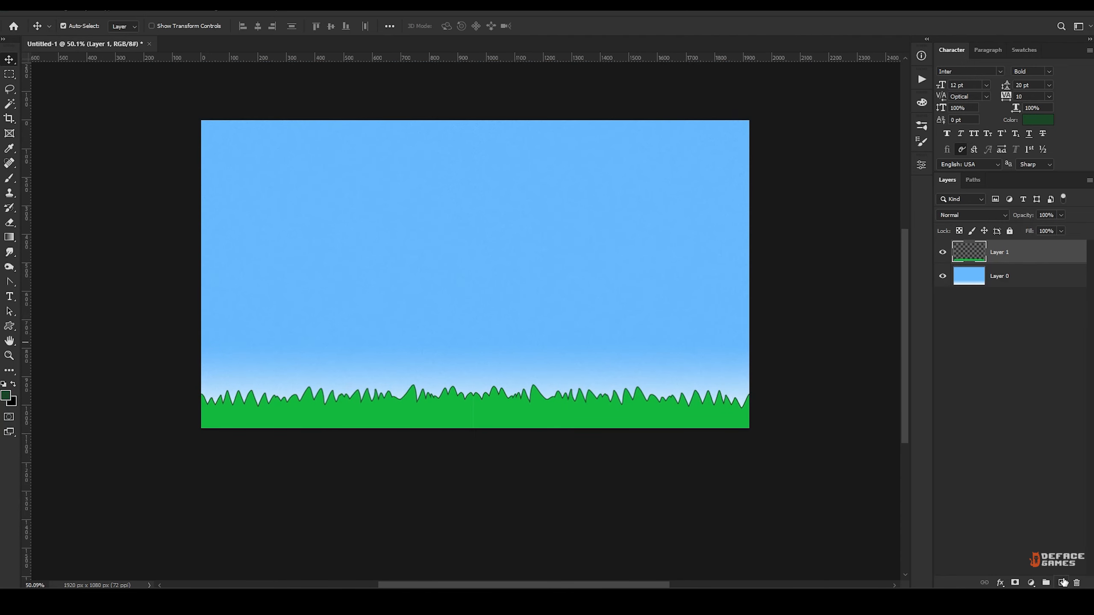
Rename Layer 1 as grass and add a new layer named mountains above it.
{"action": "type", "text": "grass"}
{"action": "key", "text": "Return"}
{"action": "key", "text": "ctrl+shift+alt+n"}
{"action": "type", "text": "mountains"}
{"action": "key", "text": "Return"}
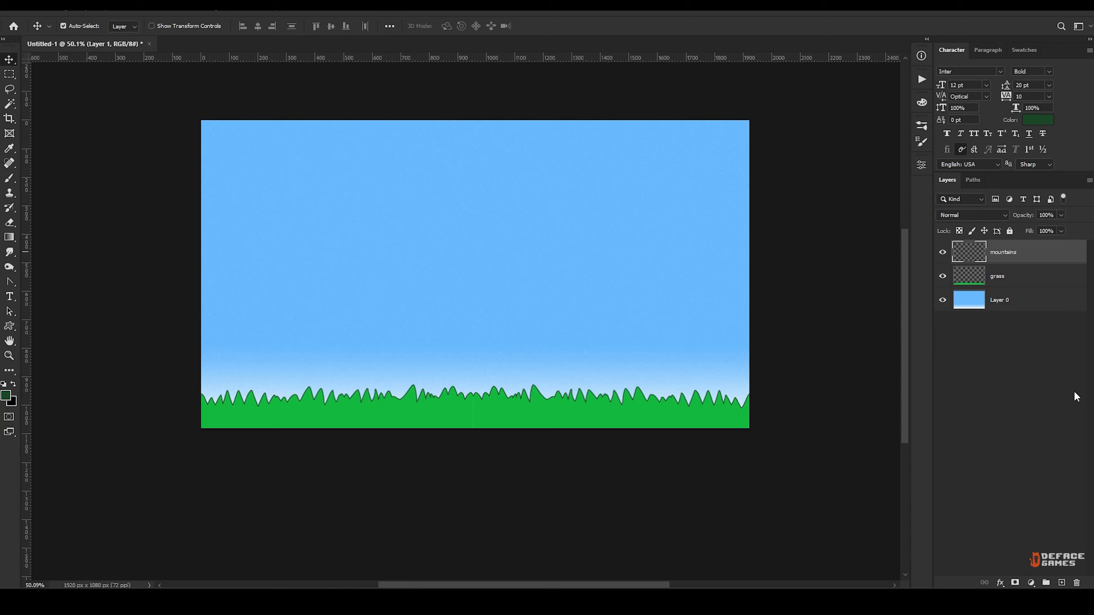
Select a jagged mountain range across the full canvas width with the Polygonal Lasso, closing it below the canvas.
{"action": "right_click", "coordinate": [10, 92]}
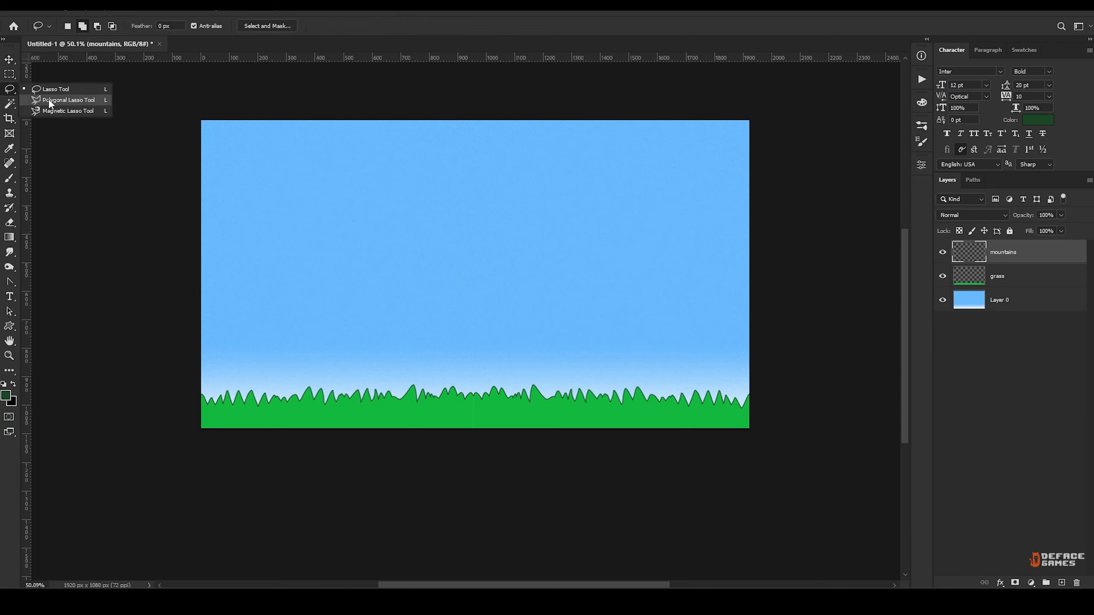
{"action": "left_click", "coordinate": [56, 100]}
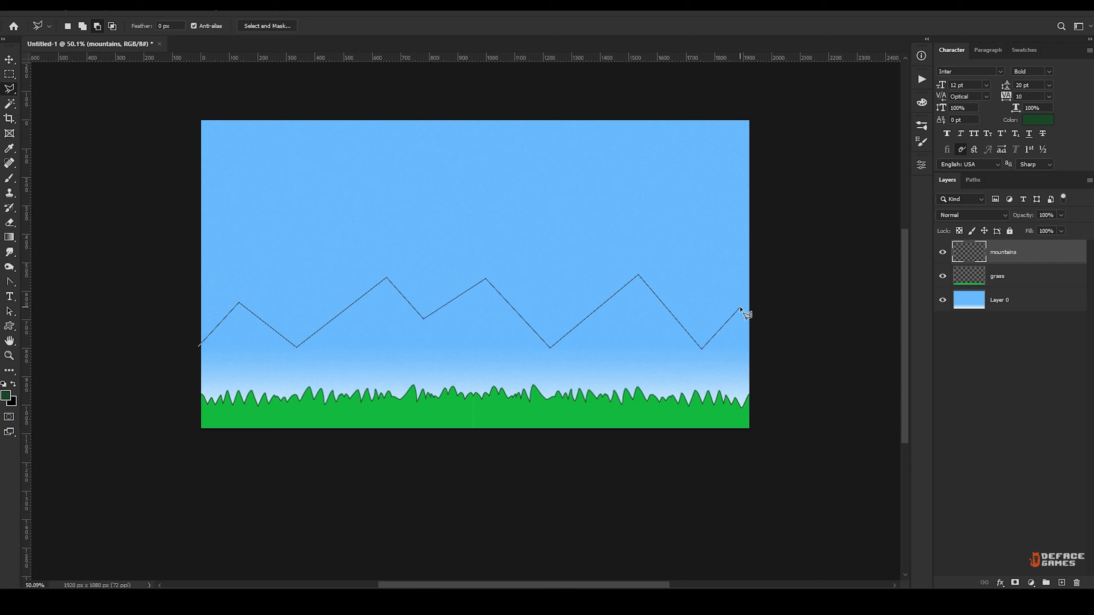
{"action": "key", "text": "BackSpace"}
{"action": "left_click", "coordinate": [770, 415]}
{"action": "left_click", "coordinate": [720, 471]}
{"action": "left_click", "coordinate": [138, 468]}
{"action": "left_click", "coordinate": [197, 346]}
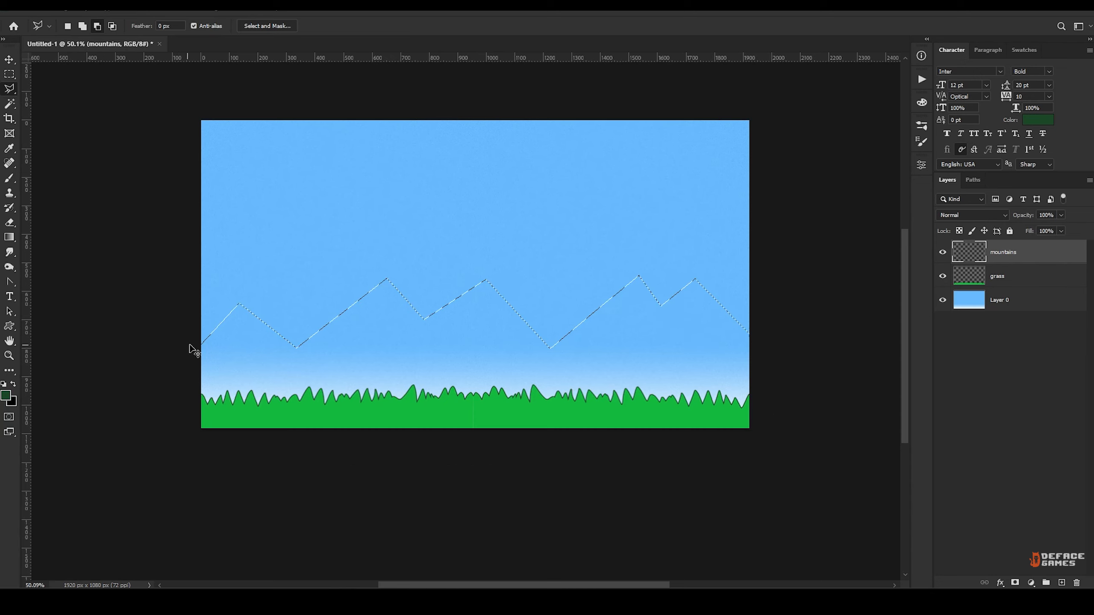
Paint the mountain selection solid olive brown (#63581a) with the Brush on the mountains layer and deselect it.
{"action": "scroll", "coordinate": [287, 348], "scroll_direction": "up", "scroll_amount": 1, "text": "alt"}
{"action": "left_click", "coordinate": [9, 400]}
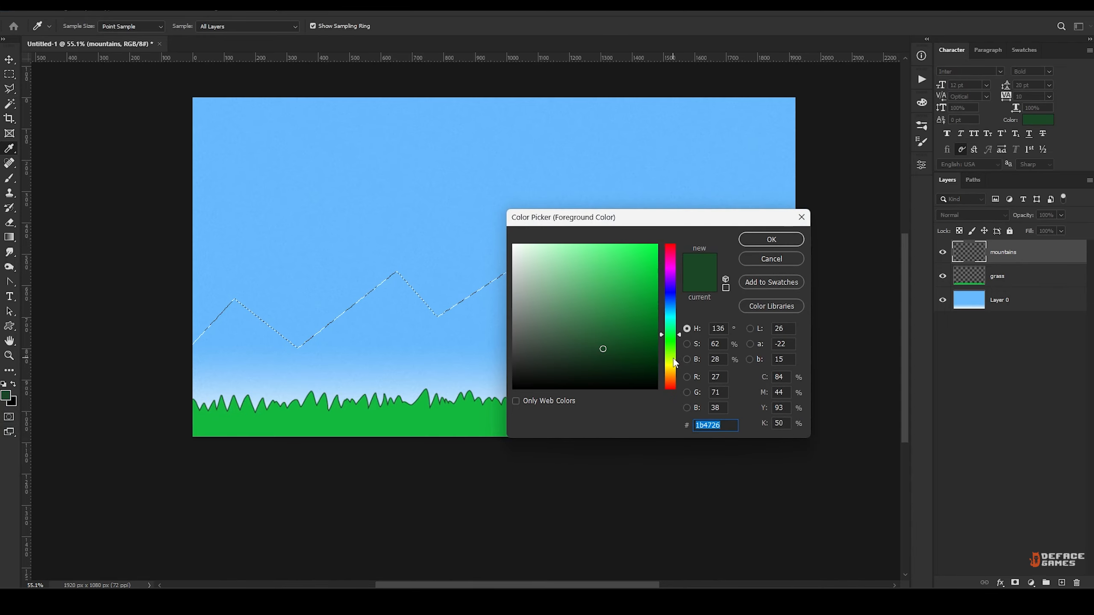
{"action": "type", "text": "7b6e26"}
{"action": "left_click", "coordinate": [613, 333]}
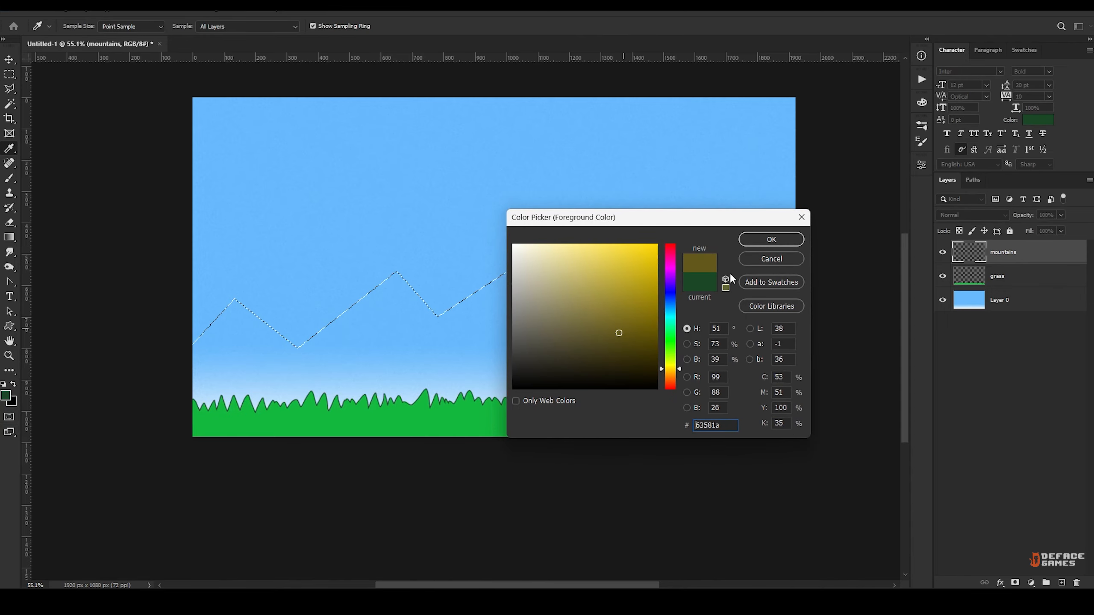
{"action": "left_click", "coordinate": [772, 239]}
{"action": "key", "text": "b"}
{"action": "scroll", "coordinate": [434, 317], "scroll_direction": "down", "scroll_amount": 3, "text": "alt"}
{"action": "scroll", "coordinate": [413, 320], "scroll_direction": "up", "scroll_amount": 2, "text": "alt"}
{"action": "mouse_move", "coordinate": [413, 321]}
{"action": "left_mouse_down"}
{"action": "mouse_move", "coordinate": [337, 347]}
{"action": "mouse_move", "coordinate": [645, 313]}
{"action": "mouse_move", "coordinate": [796, 383]}
{"action": "mouse_move", "coordinate": [229, 383]}
{"action": "mouse_move", "coordinate": [635, 366]}
{"action": "mouse_move", "coordinate": [268, 317]}
{"action": "mouse_move", "coordinate": [796, 395]}
{"action": "left_mouse_up"}
{"action": "key", "text": "ctrl+d"}
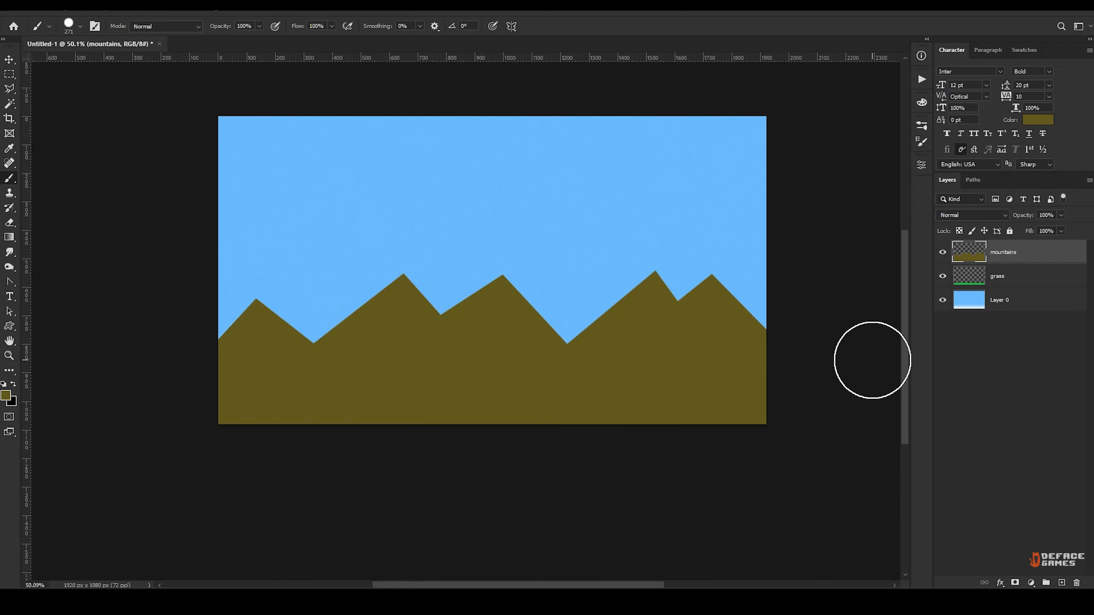
Place the mountains layer beneath grass and select the shaded right-hand slopes of all peaks with the Polygonal Lasso.
{"action": "left_click_drag", "start_coordinate": [1036, 260], "coordinate": [1036, 288]}
{"action": "key", "text": "l"}
{"action": "scroll", "coordinate": [450, 347], "scroll_direction": "up", "scroll_amount": 1, "text": "alt"}
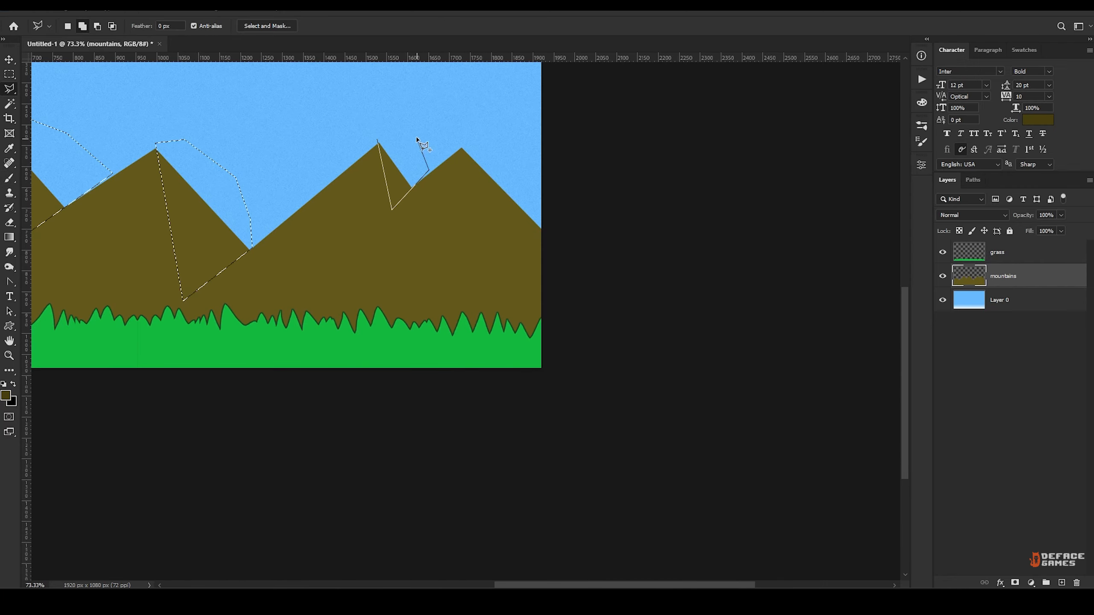
{"action": "left_click", "coordinate": [391, 115]}
{"action": "double_click", "coordinate": [379, 115]}
{"action": "left_click", "coordinate": [556, 214]}
{"action": "left_click", "coordinate": [458, 138]}
{"action": "left_click", "coordinate": [517, 153]}
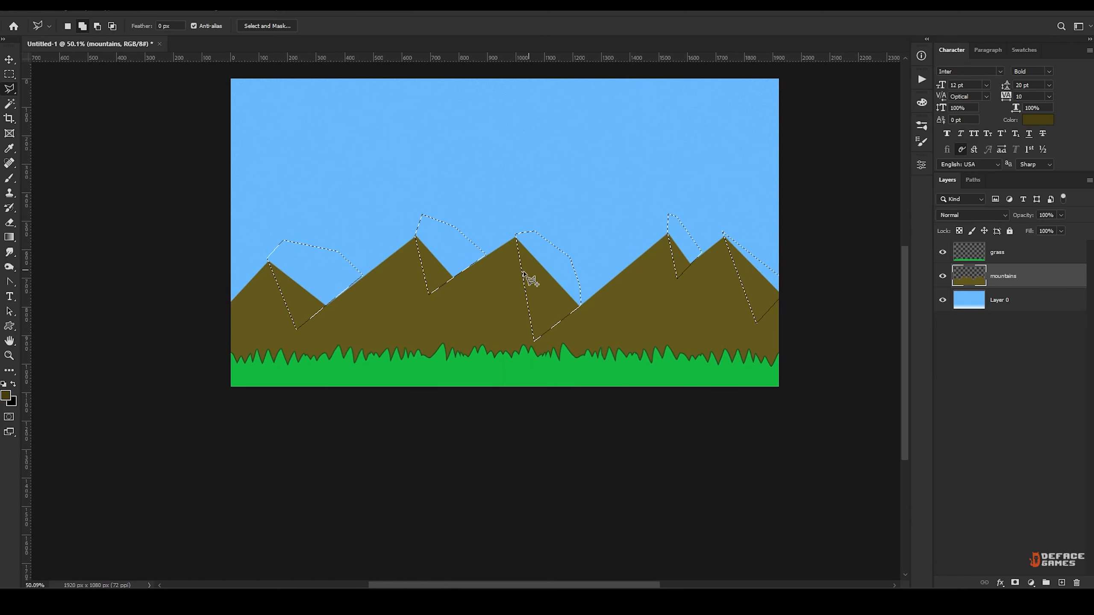
Paint the selected slopes darker brown on a new layer clipped to the mountains layer and deselect them.
{"action": "key", "text": "b"}
{"action": "mouse_move", "coordinate": [302, 263]}
{"action": "left_mouse_down"}
{"action": "mouse_move", "coordinate": [401, 247]}
{"action": "mouse_move", "coordinate": [595, 310]}
{"action": "mouse_move", "coordinate": [899, 339]}
{"action": "left_mouse_up"}
{"action": "key", "text": "ctrl+z"}
{"action": "key", "text": "ctrl+shift+alt+n"}
{"action": "left_click", "coordinate": [1052, 288], "text": "alt"}
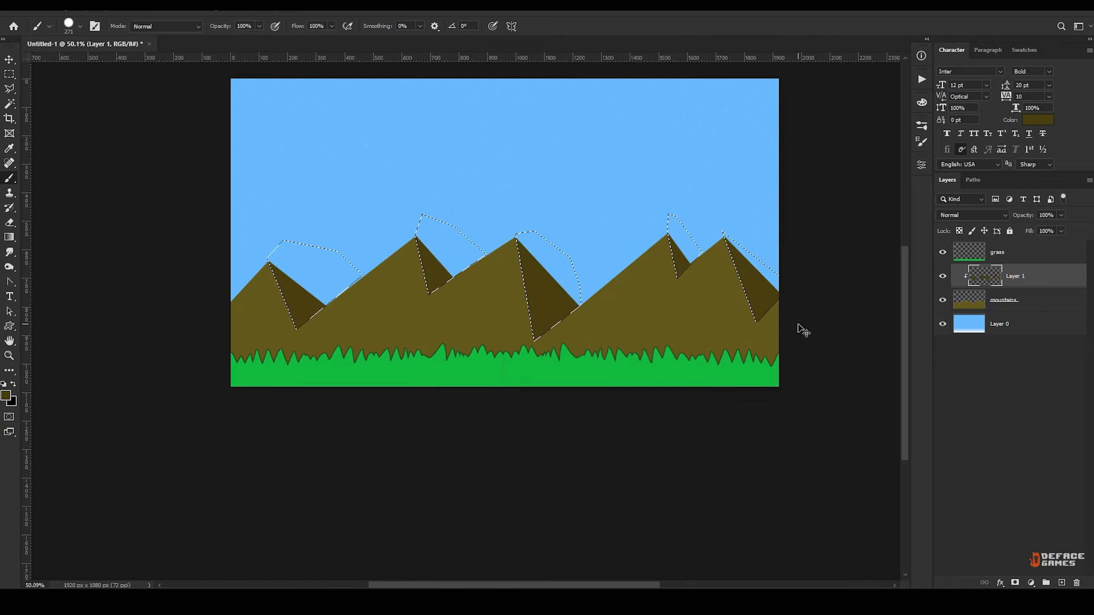
{"action": "key", "text": "ctrl+d"}
Merge the clipped slope shading into the mountains layer.
{"action": "scroll", "coordinate": [611, 317], "scroll_direction": "down", "scroll_amount": 2, "text": "alt"}
{"action": "mouse_move", "coordinate": [644, 311]}
{"action": "left_mouse_down"}
{"action": "mouse_move", "coordinate": [615, 310]}
{"action": "mouse_move", "coordinate": [624, 313]}
{"action": "left_mouse_up"}
{"action": "scroll", "coordinate": [624, 313], "scroll_direction": "up", "scroll_amount": 1, "text": "alt"}
{"action": "key", "text": "v"}
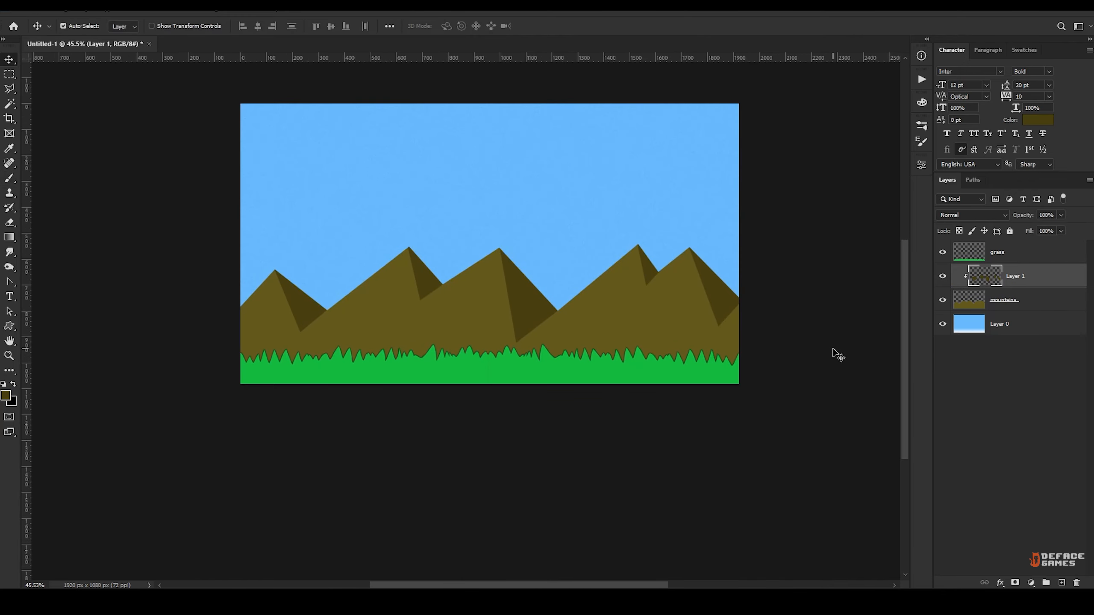
{"action": "right_click", "coordinate": [1053, 298]}
{"action": "left_click", "coordinate": [939, 444]}
Apply the Offset filter to the mountains layer, 44 pixels right horizontally with Wrap Around.
{"action": "left_click", "coordinate": [155, 6]}
{"action": "mouse_move", "coordinate": [218, 182]}
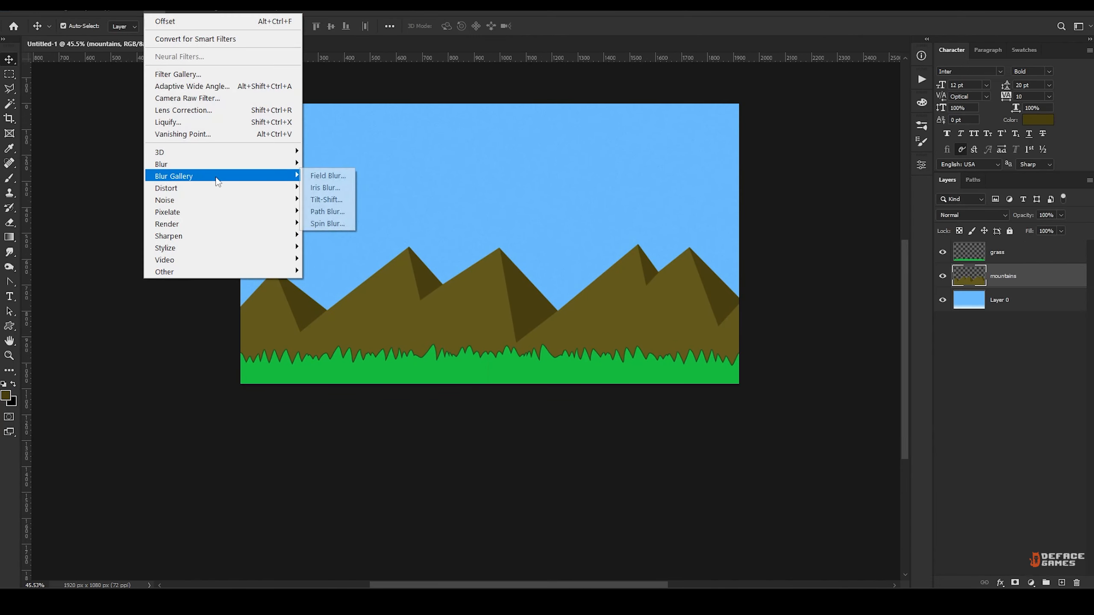
{"action": "mouse_move", "coordinate": [224, 272]}
{"action": "left_click", "coordinate": [328, 330]}
{"action": "left_click_drag", "start_coordinate": [557, 100], "coordinate": [577, 100]}
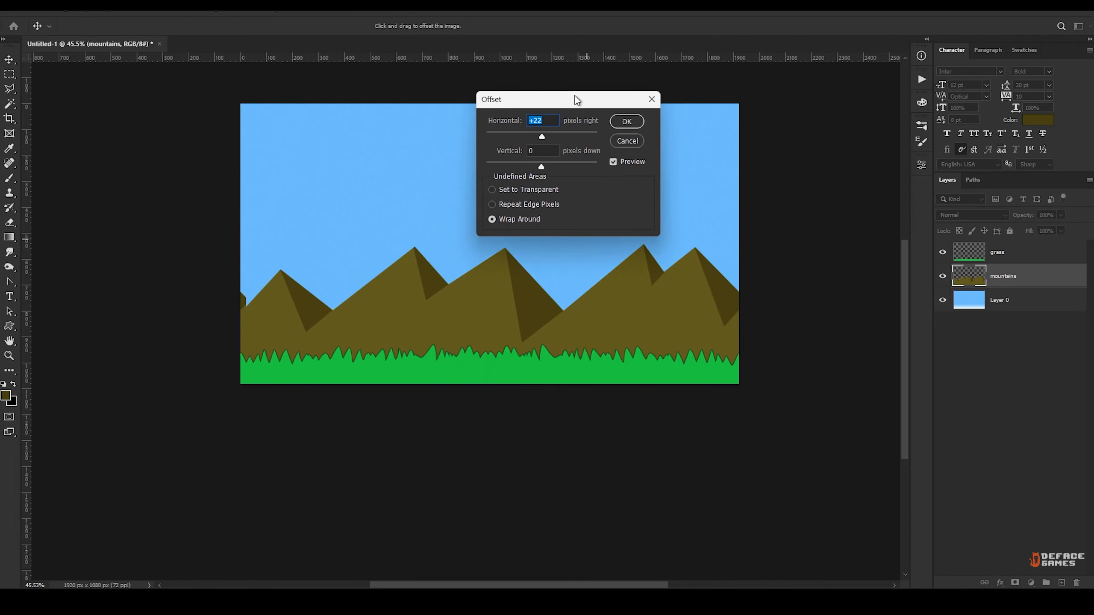
{"action": "key", "text": "shift+Up"}
{"action": "key", "text": "shift+Up"}
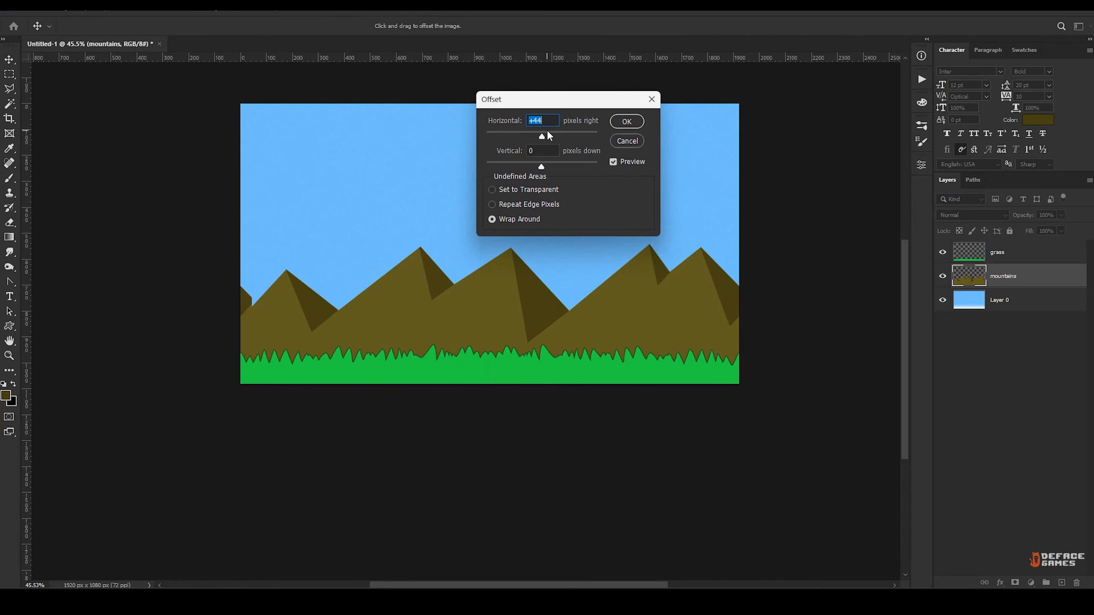
{"action": "left_click", "coordinate": [628, 122]}
Fill the seam gap near the canvas's left edge with dark brown on a layer beneath mountains and merge the two layers.
{"action": "scroll", "coordinate": [221, 346], "scroll_direction": "up", "scroll_amount": 10, "text": "alt"}
{"action": "left_click_drag", "start_coordinate": [202, 287], "coordinate": [449, 289]}
{"action": "scroll", "coordinate": [443, 289], "scroll_direction": "up", "scroll_amount": 10, "text": "alt"}
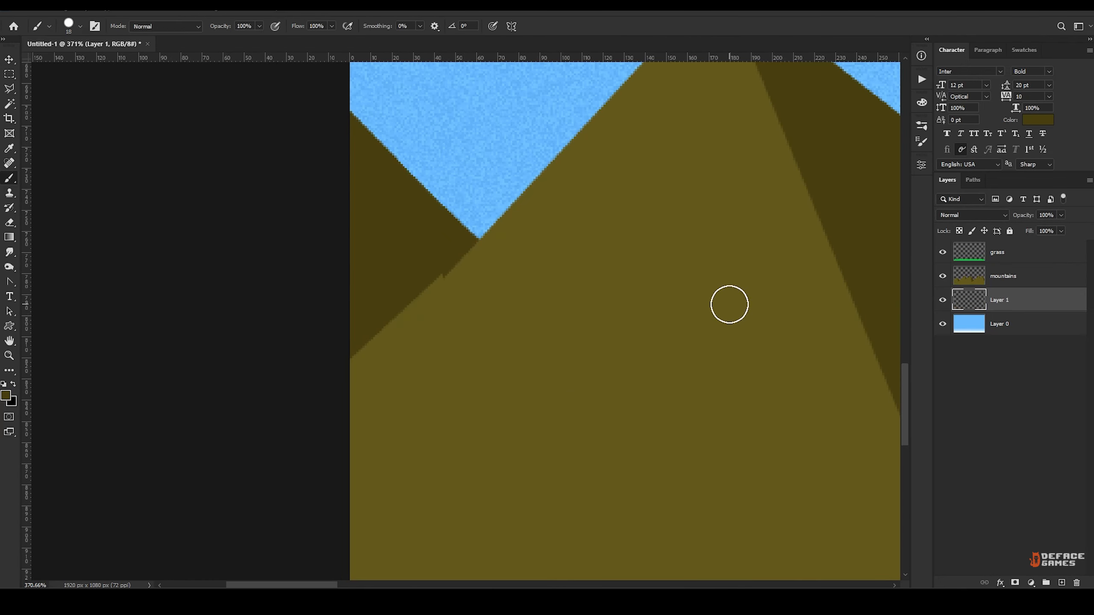
{"action": "right_click", "coordinate": [1038, 277]}
{"action": "left_click", "coordinate": [951, 443]}
Examine the combined mountains, grass and sky artwork across the whole canvas.
{"action": "scroll", "coordinate": [559, 262], "scroll_direction": "down", "scroll_amount": 12, "text": "alt"}
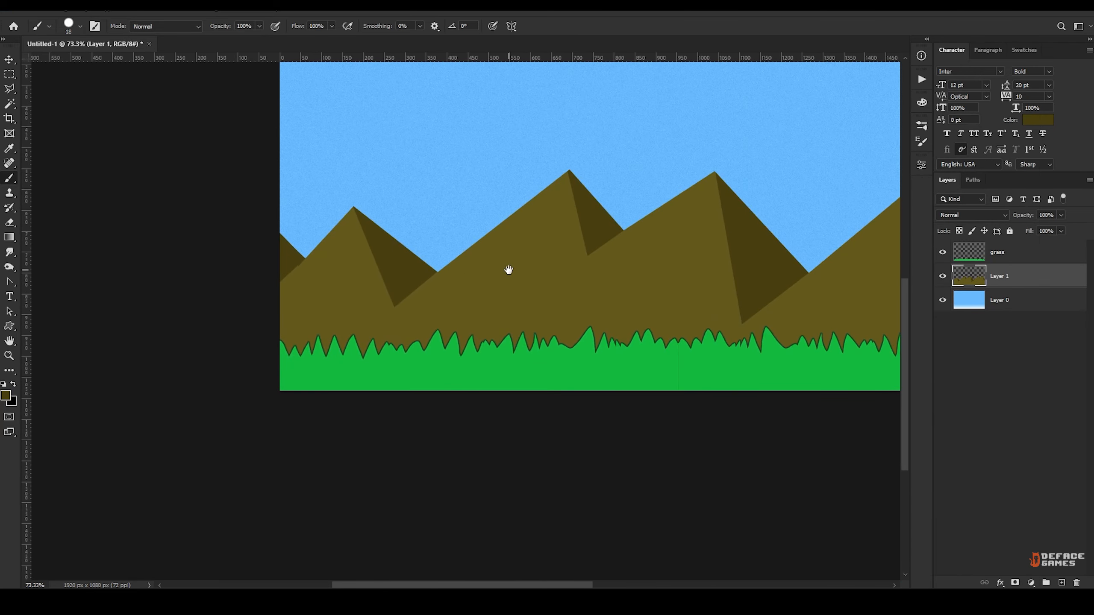
{"action": "scroll", "coordinate": [377, 243], "scroll_direction": "up", "scroll_amount": 1, "text": "alt"}
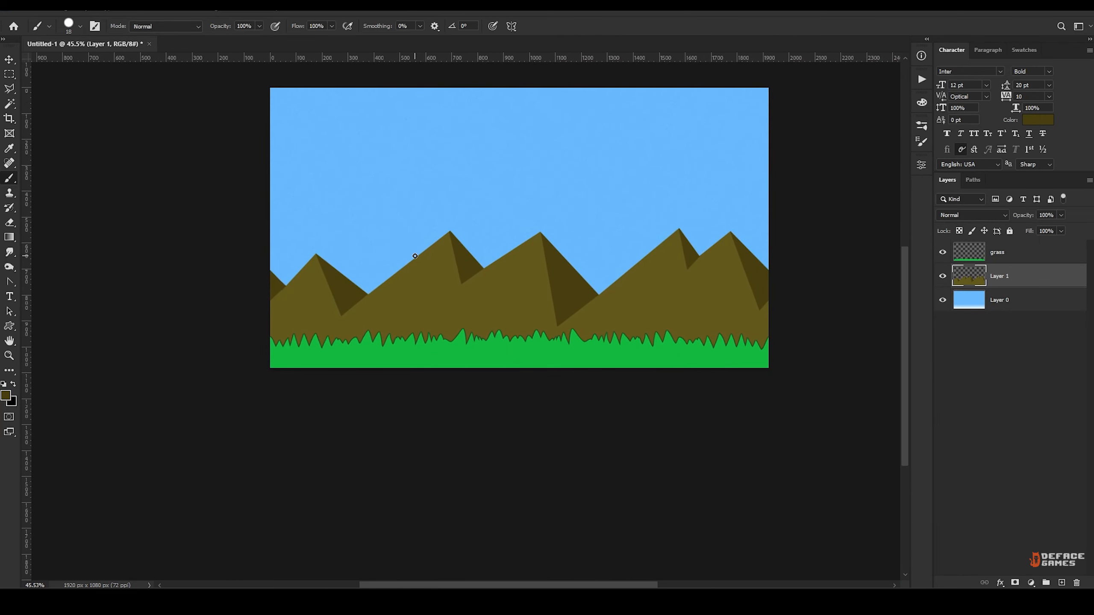
{"action": "scroll", "coordinate": [509, 273], "scroll_direction": "down", "scroll_amount": 1, "text": "alt"}
{"action": "mouse_move", "coordinate": [511, 273]}
{"action": "left_mouse_down"}
{"action": "mouse_move", "coordinate": [575, 290]}
{"action": "mouse_move", "coordinate": [507, 289]}
{"action": "left_mouse_up"}
{"action": "scroll", "coordinate": [575, 291], "scroll_direction": "up", "scroll_amount": 3, "text": "alt"}
{"action": "scroll", "coordinate": [569, 289], "scroll_direction": "down", "scroll_amount": 2, "text": "alt"}
{"action": "key", "text": "v"}
{"action": "scroll", "coordinate": [552, 276], "scroll_direction": "down", "scroll_amount": 1, "text": "alt"}
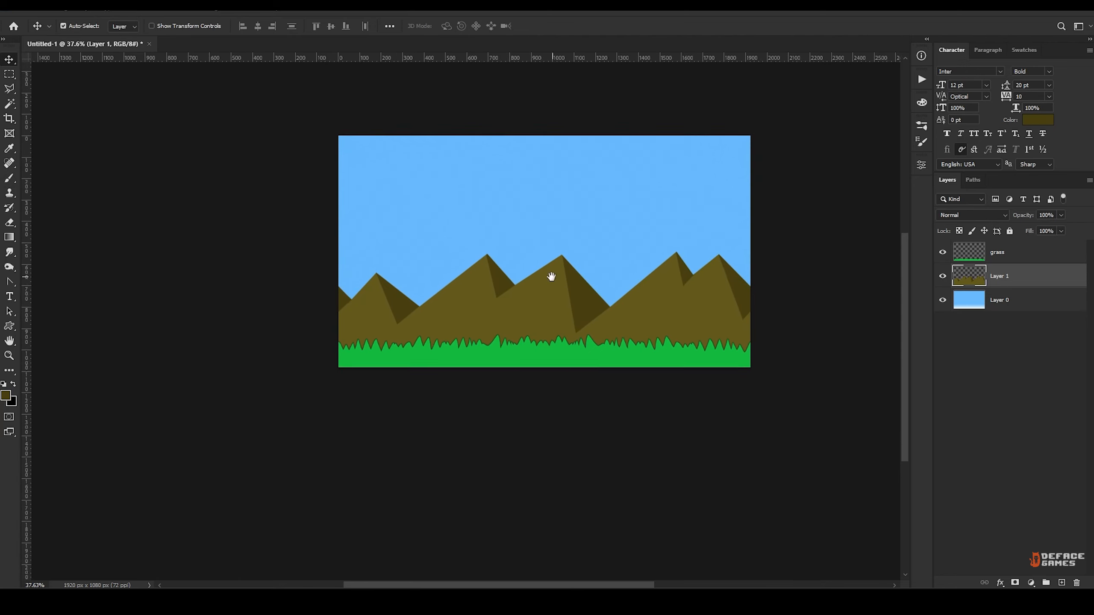
{"action": "scroll", "coordinate": [556, 244], "scroll_direction": "up", "scroll_amount": 1, "text": "alt"}
Brighten the horizon on Layer 0 with a white-to-transparent gradient rising from behind the mountains.
{"action": "left_click", "coordinate": [482, 290]}
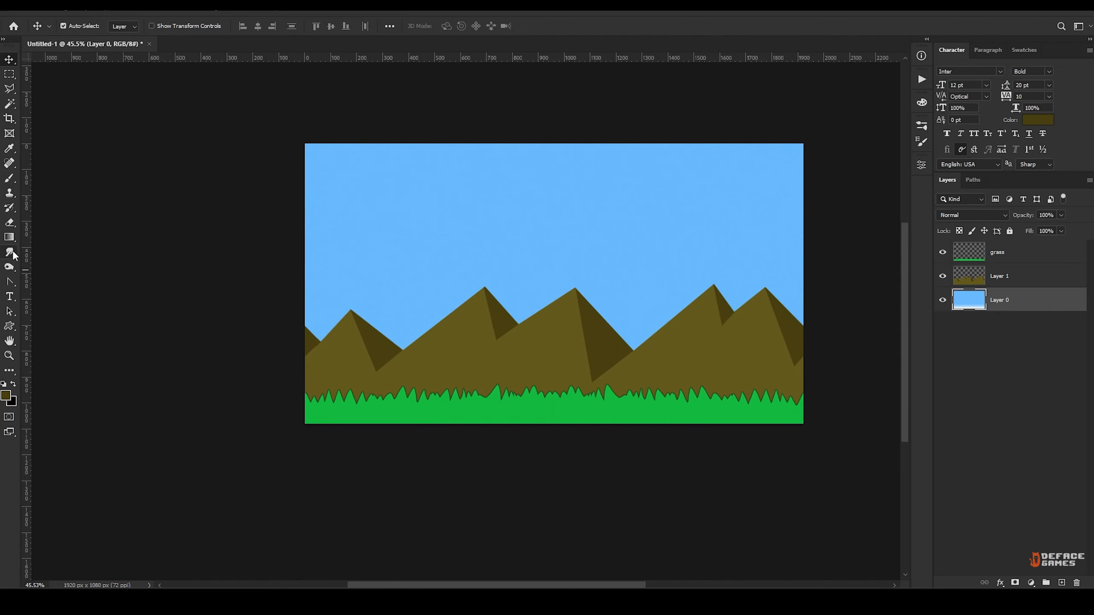
{"action": "left_click", "coordinate": [9, 237]}
{"action": "key", "text": "d"}
{"action": "left_click_drag", "start_coordinate": [567, 292], "coordinate": [567, 298]}
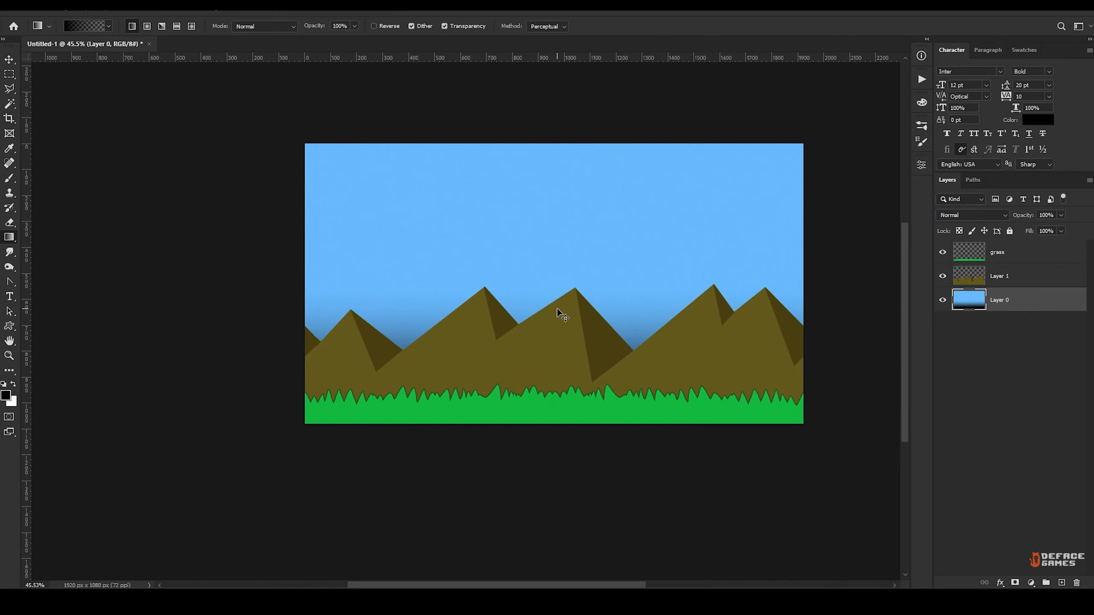
{"action": "key", "text": "ctrl+z"}
{"action": "key", "text": "x"}
{"action": "left_click_drag", "start_coordinate": [525, 392], "coordinate": [556, 244]}
{"action": "key", "text": "ctrl+z"}
{"action": "scroll", "coordinate": [555, 267], "scroll_direction": "up", "scroll_amount": 1, "text": "alt"}
{"action": "key", "text": "v"}
Add a new layer above grass and try a 182 px white sun disc in the sky's upper left.
{"action": "left_click", "coordinate": [1062, 583]}
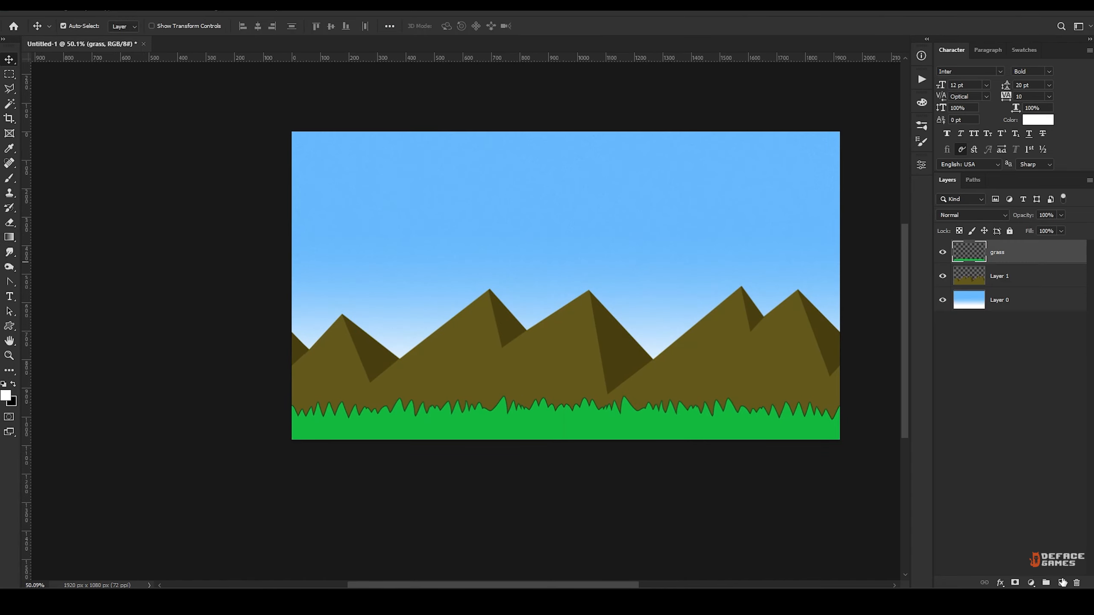
{"action": "key", "text": "b"}
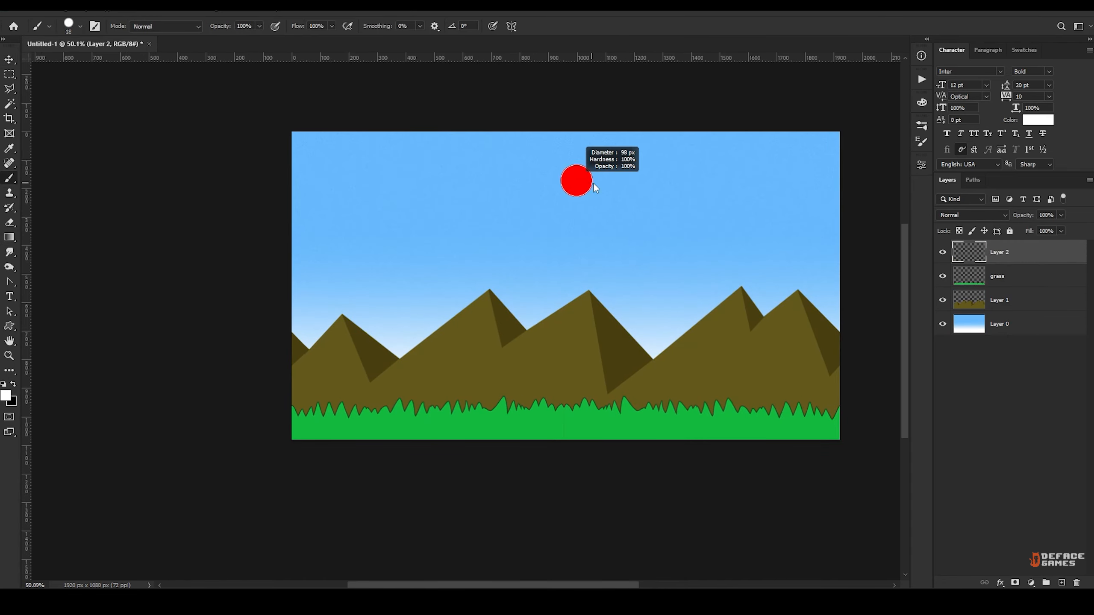
{"action": "right_click_drag", "start_coordinate": [593, 182], "coordinate": [664, 176], "text": "alt"}
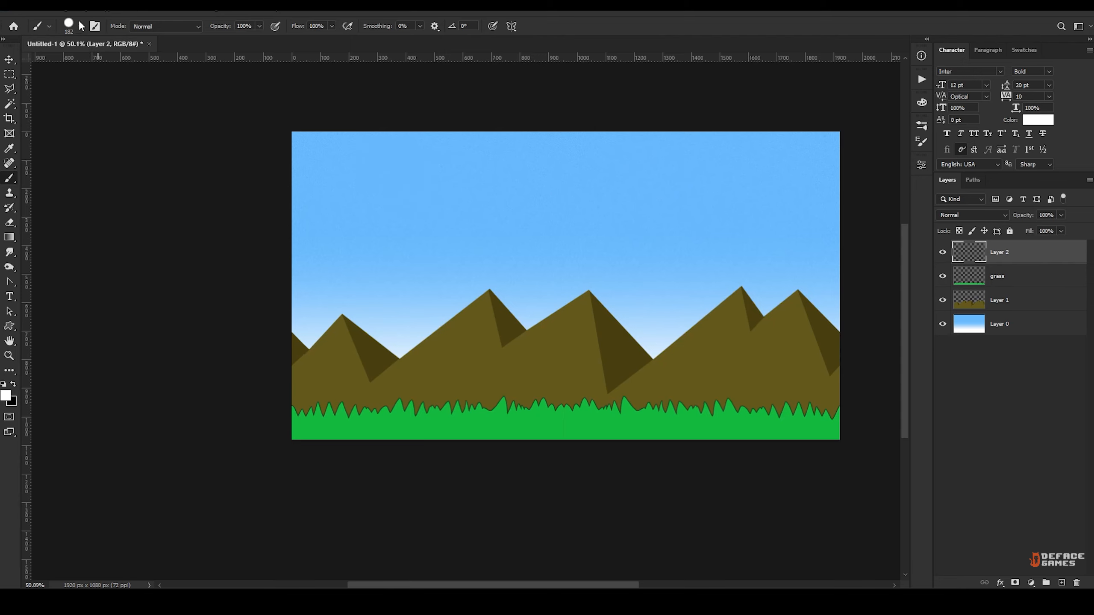
{"action": "left_click", "coordinate": [397, 183]}
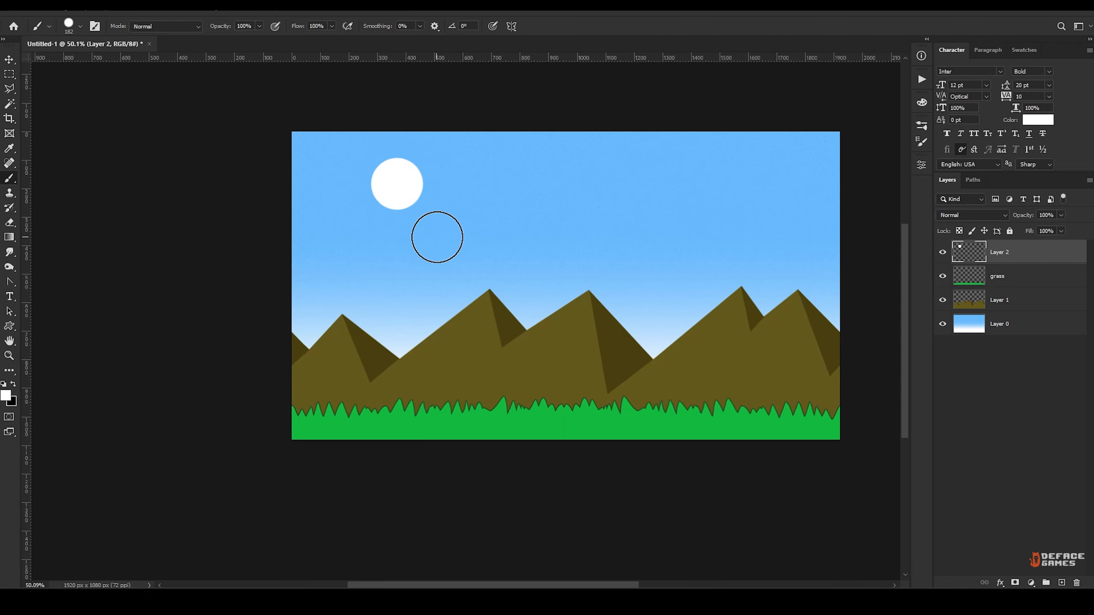
{"action": "scroll", "coordinate": [419, 206], "scroll_direction": "up", "scroll_amount": 2, "text": "alt"}
{"action": "left_click_drag", "start_coordinate": [447, 220], "coordinate": [441, 235]}
{"action": "scroll", "coordinate": [446, 221], "scroll_direction": "down", "scroll_amount": 4, "text": "alt"}
{"action": "key", "text": "ctrl+z"}
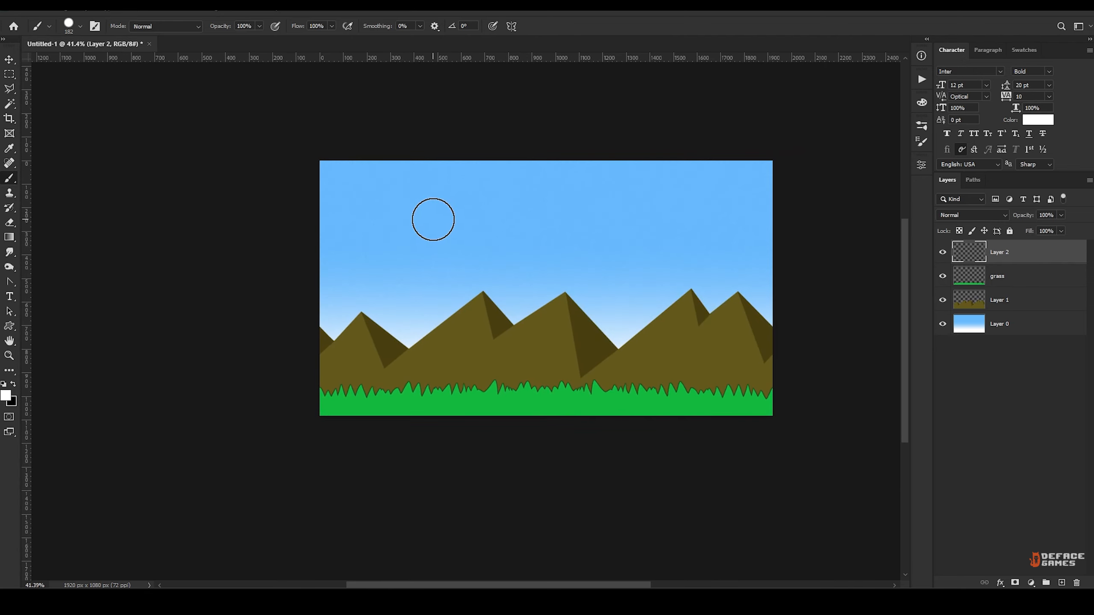
Paint a white sun disc in the sky's upper left on Layer 2 with a 150 px brush.
{"action": "key", "text": "bracketleft"}
{"action": "key", "text": "bracketleft"}
{"action": "key", "text": "bracketleft"}
{"action": "left_click", "coordinate": [406, 207]}
{"action": "scroll", "coordinate": [428, 242], "scroll_direction": "up", "scroll_amount": 1, "text": "alt"}
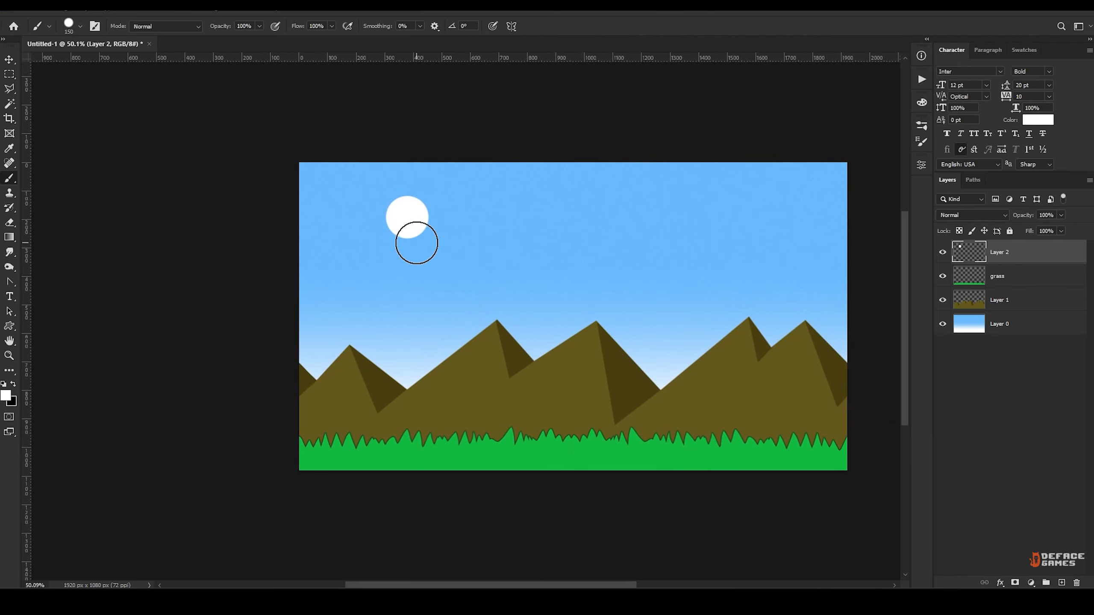
Paint a soft white glow around the sun with a 765 px soft brush on a new layer beneath Layer 2.
{"action": "mouse_move", "coordinate": [423, 244]}
{"action": "right_mouse_down", "text": "alt"}
{"action": "mouse_move", "coordinate": [476, 225]}
{"action": "mouse_move", "coordinate": [474, 136]}
{"action": "right_mouse_up", "text": "alt"}
{"action": "right_click_drag", "start_coordinate": [474, 254], "coordinate": [474, 70], "text": "alt"}
{"action": "right_click_drag", "start_coordinate": [409, 220], "coordinate": [435, 221], "text": "alt"}
{"action": "left_click", "coordinate": [1061, 582]}
{"action": "key", "text": "ctrl+bracketleft"}
{"action": "left_click", "coordinate": [408, 224]}
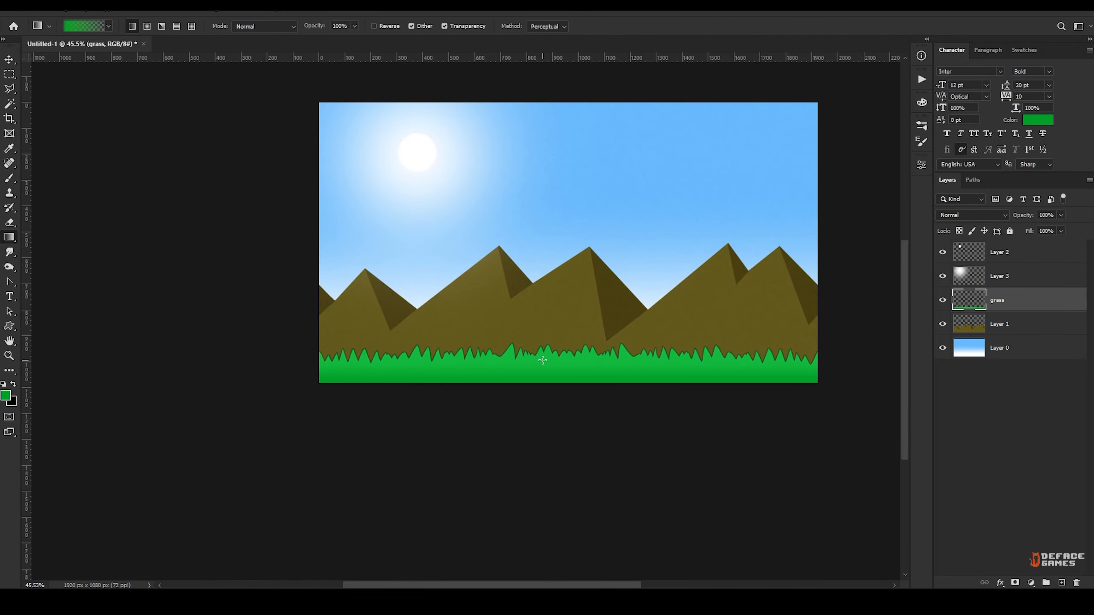
{"action": "left_click_drag", "start_coordinate": [594, 300], "coordinate": [546, 316]}
{"action": "scroll", "coordinate": [499, 274], "scroll_direction": "down", "scroll_amount": 2, "text": "alt"}
{"action": "scroll", "coordinate": [490, 255], "scroll_direction": "up", "scroll_amount": 3, "text": "alt"}
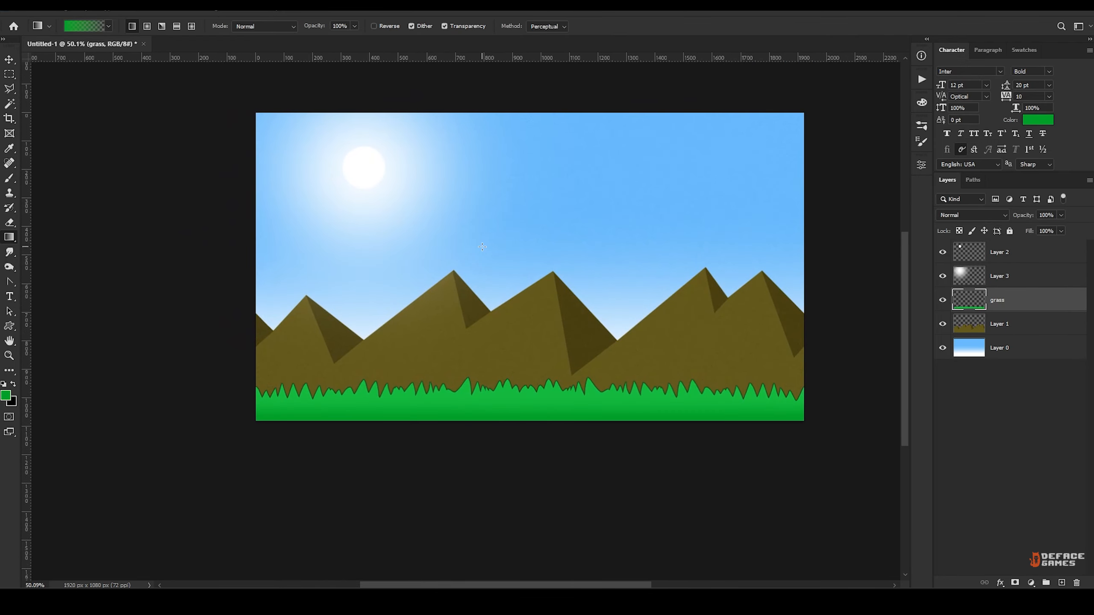
Squash the mountains on Layer 1 slightly lower with Free Transform, keeping their base behind the grass.
{"action": "scroll", "coordinate": [486, 249], "scroll_direction": "down", "scroll_amount": 2, "text": "alt"}
{"action": "key", "text": "v"}
{"action": "left_click", "coordinate": [514, 307]}
{"action": "key", "text": "shift+Down"}
{"action": "key", "text": "shift+Down"}
{"action": "key", "text": "shift+Up"}
{"action": "key", "text": "shift+Up"}
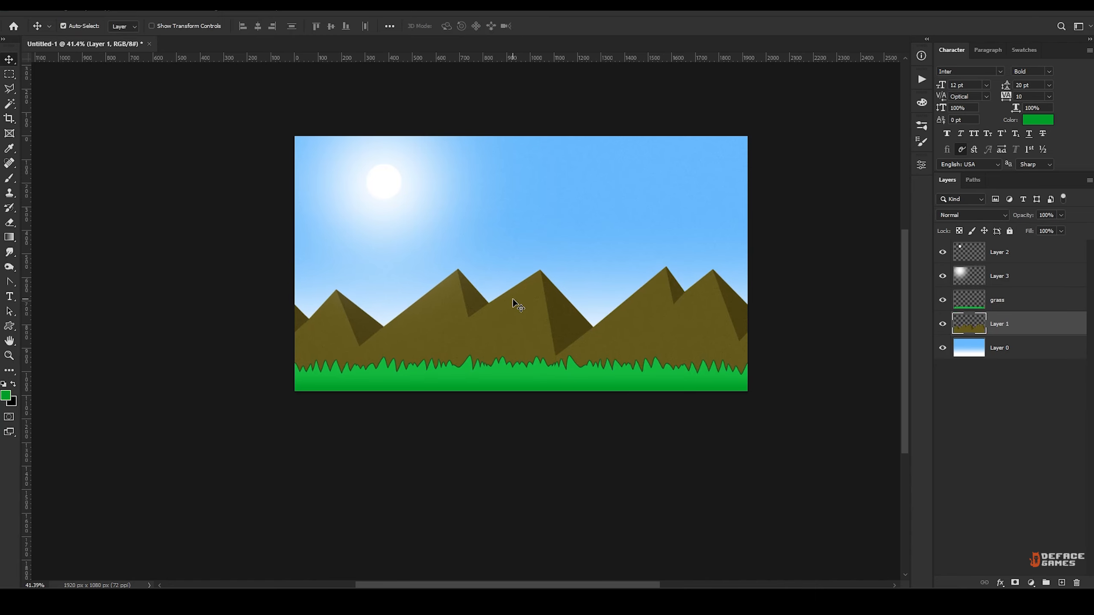
{"action": "key", "text": "ctrl+t"}
{"action": "left_click_drag", "start_coordinate": [521, 265], "coordinate": [521, 285], "text": "shift"}
{"action": "left_click", "coordinate": [544, 26]}
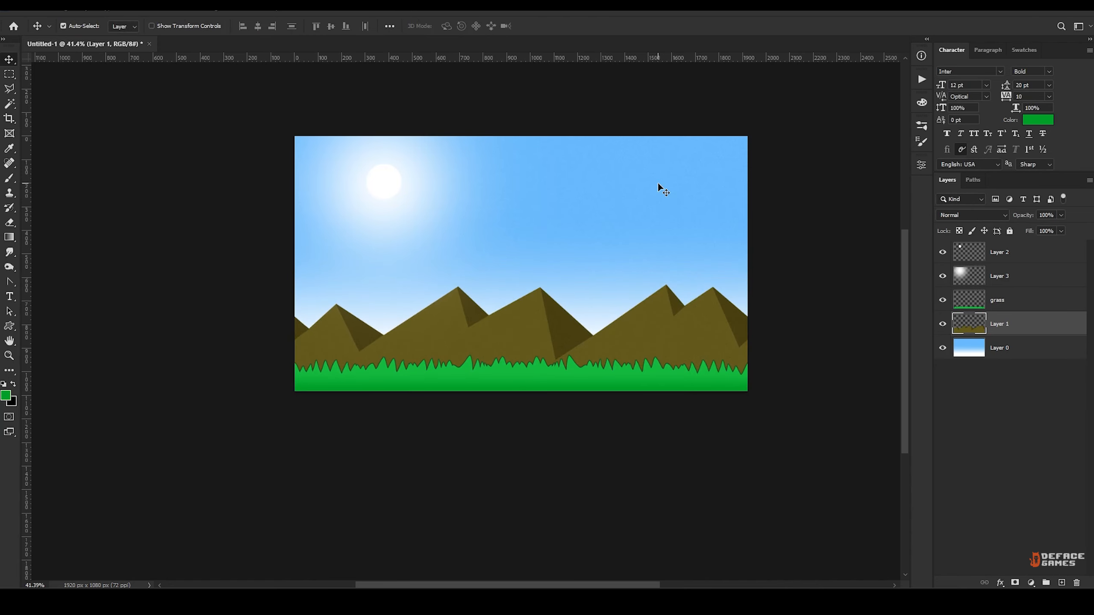
{"action": "scroll", "coordinate": [620, 241], "scroll_direction": "down", "scroll_amount": 2, "text": "alt"}
{"action": "scroll", "coordinate": [570, 268], "scroll_direction": "up", "scroll_amount": 2, "text": "alt"}
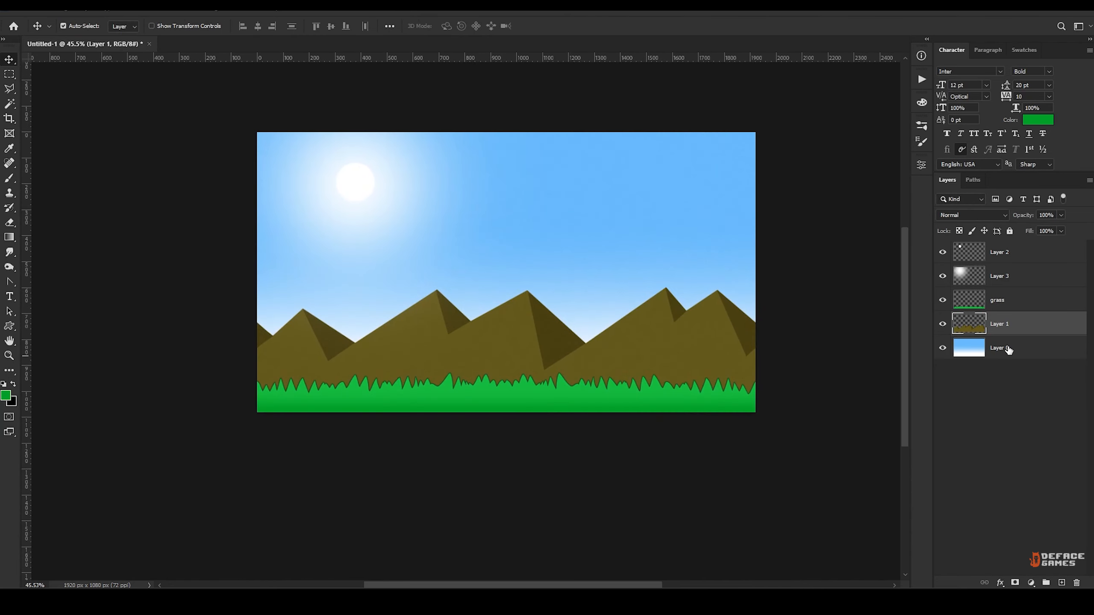
Merge Layer 2 down into Layer 3 and rename the merged layer sun.
{"action": "right_click", "coordinate": [1015, 252]}
{"action": "left_click", "coordinate": [905, 446]}
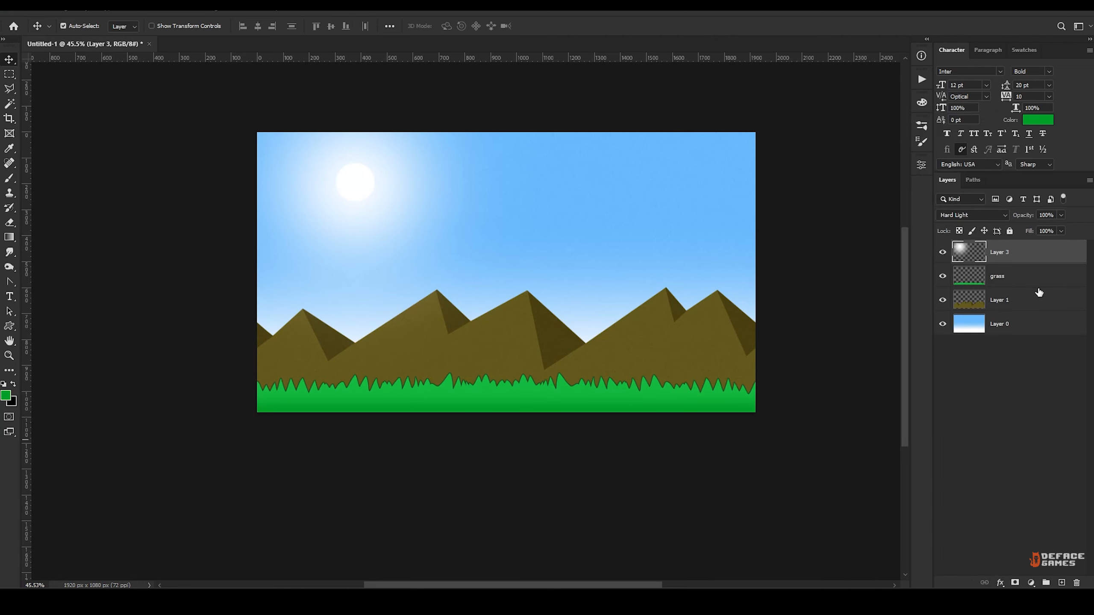
{"action": "type", "text": "sun"}
{"action": "key", "text": "Return"}
Rename Layer 1 as mountains and Layer 0 as sky.
{"action": "double_click", "coordinate": [999, 301]}
{"action": "type", "text": "mounta"}
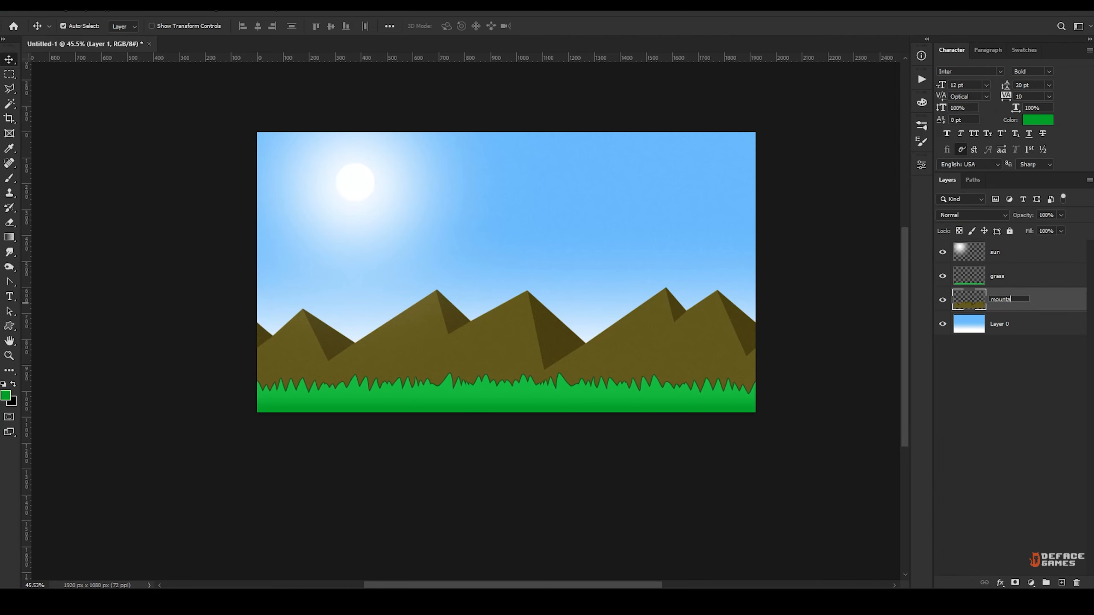
{"action": "type", "text": "ins"}
{"action": "key", "text": "Tab"}
{"action": "key", "text": "Return"}
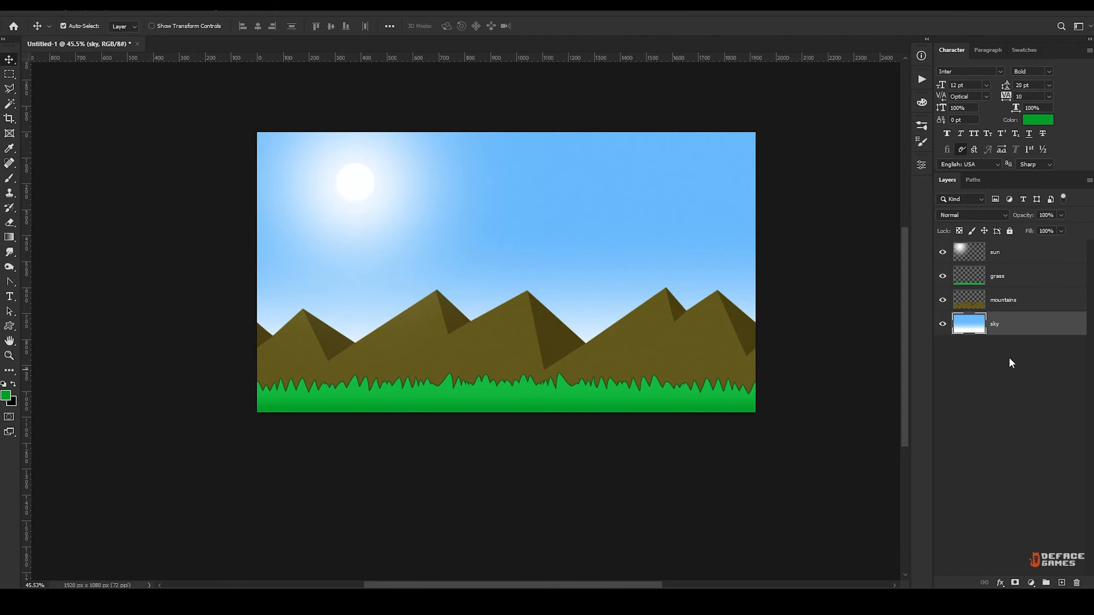
{"action": "key", "text": "ctrl+alt+shift+w"}
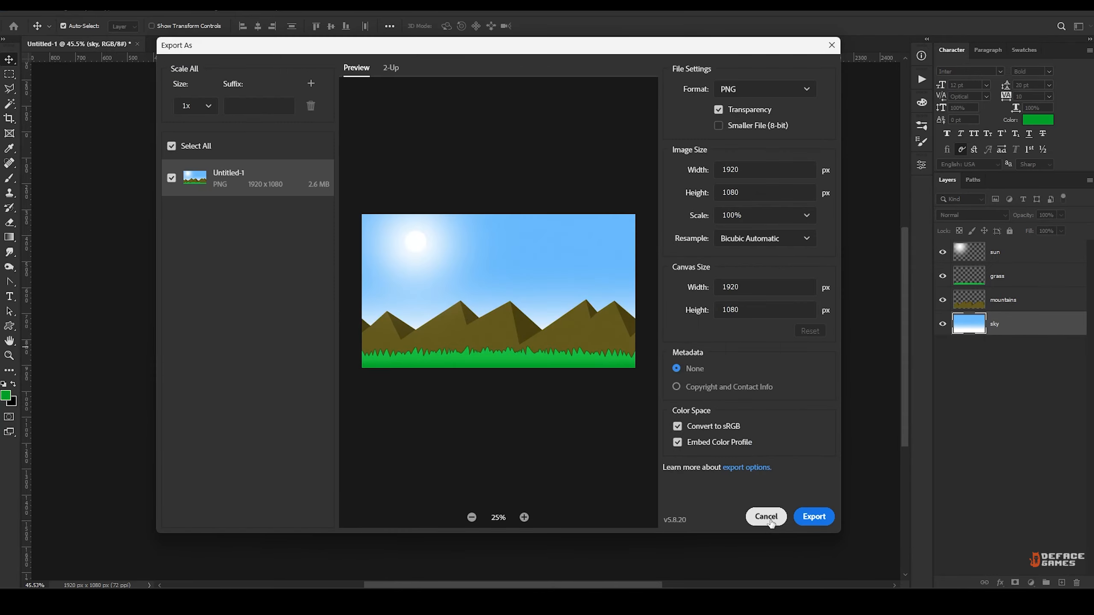
{"action": "left_click", "coordinate": [768, 518]}
{"action": "left_click", "coordinate": [23, 11]}
{"action": "mouse_move", "coordinate": [121, 202]}
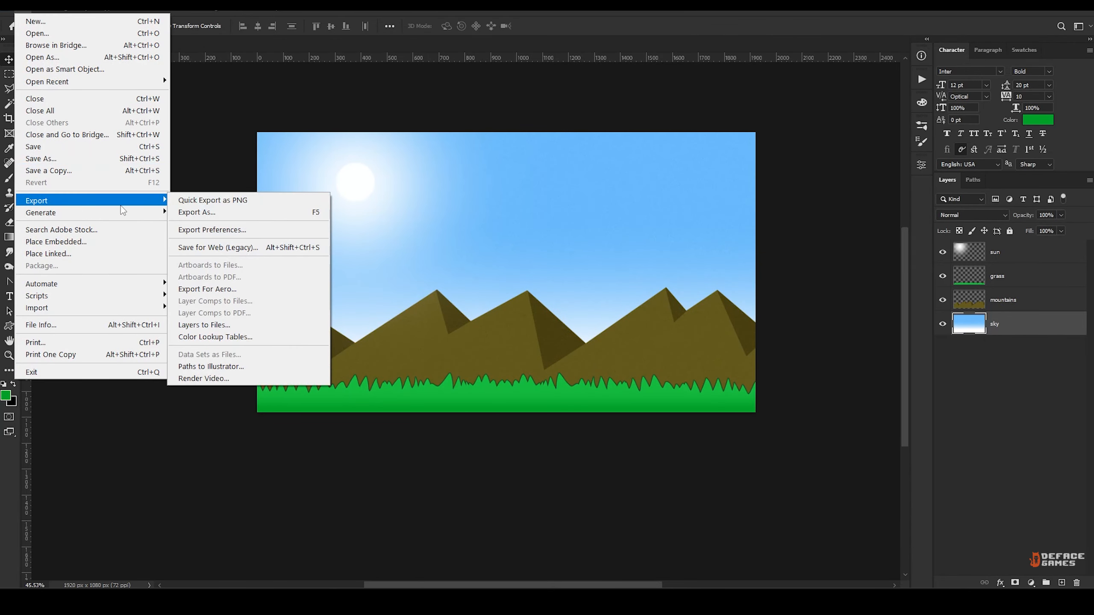
{"action": "left_click", "coordinate": [291, 212]}
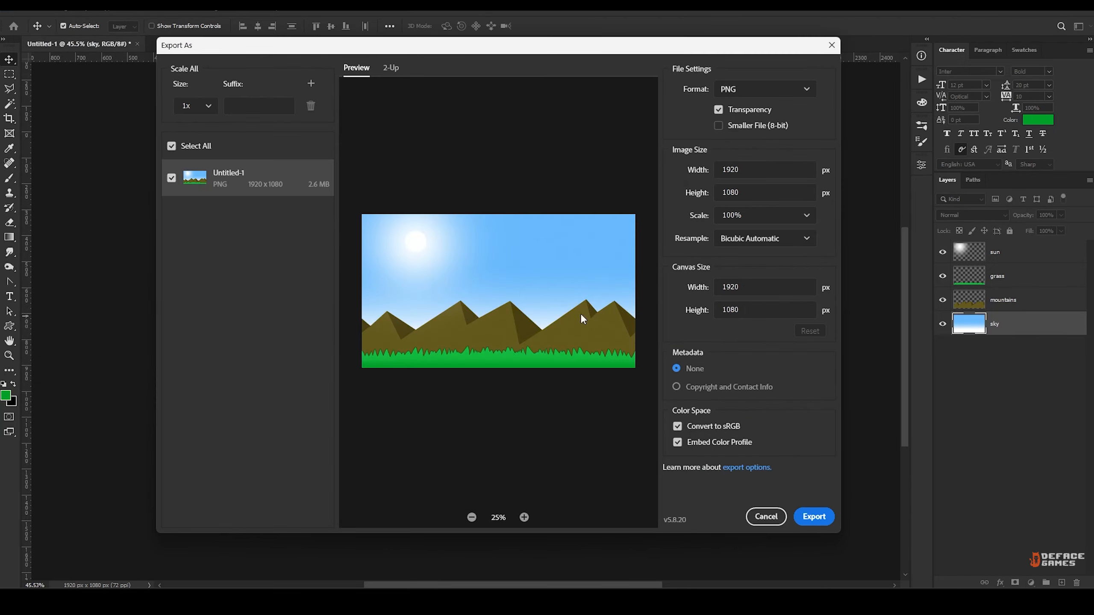
{"action": "left_click", "coordinate": [767, 517]}
Hide all layers except mountains and export it as mountains.png to the Documents folder.
{"action": "left_click_drag", "start_coordinate": [942, 299], "coordinate": [943, 265]}
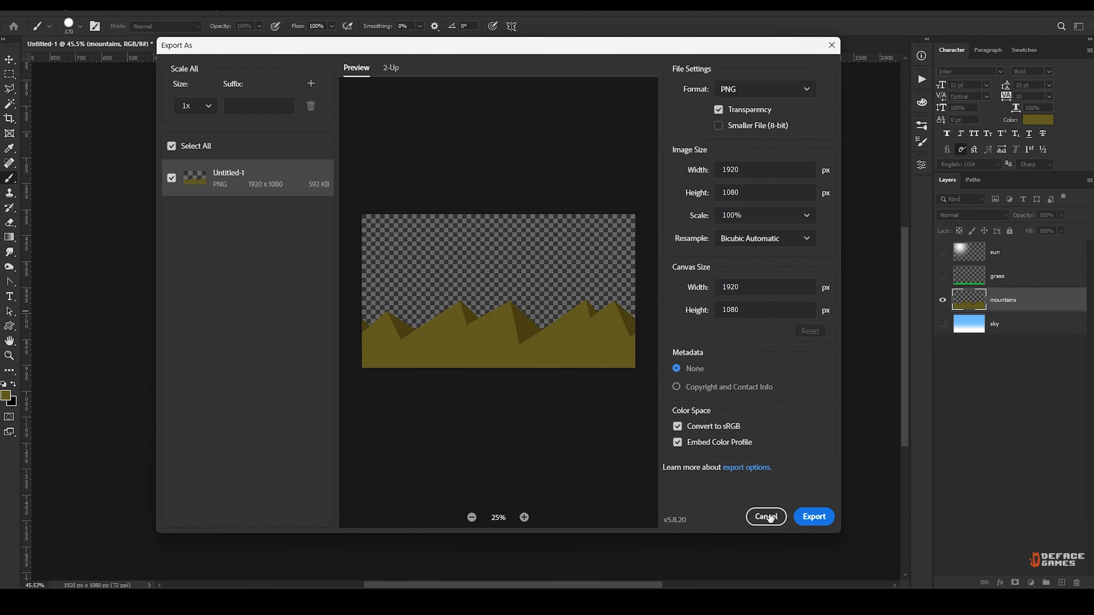
{"action": "left_click", "coordinate": [814, 517]}
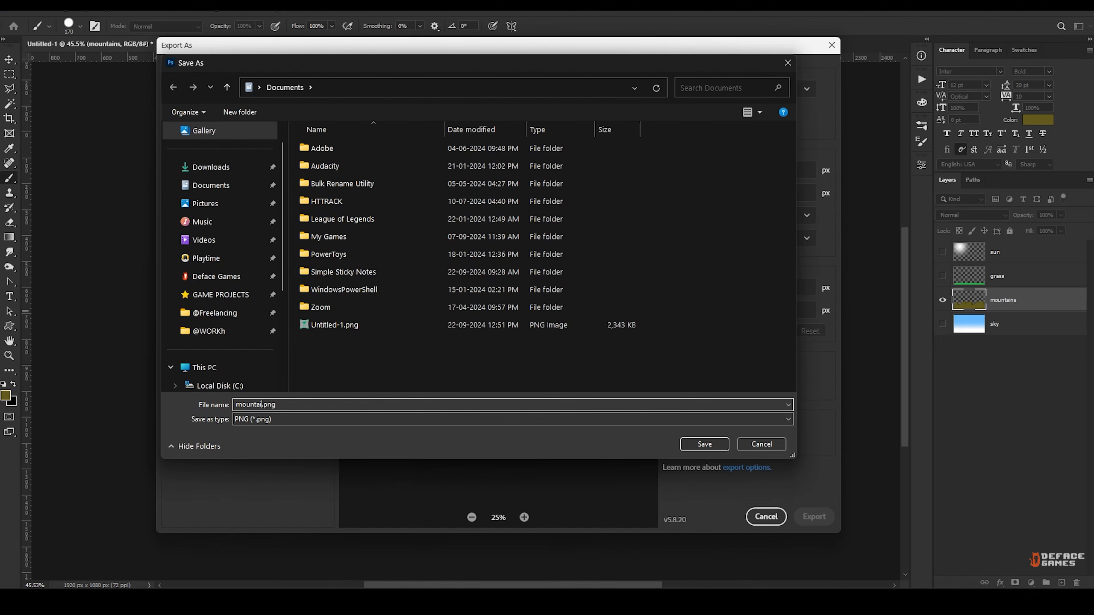
{"action": "left_click", "coordinate": [705, 444]}
Show only the grass layer and export it as grass.png to the Documents folder.
{"action": "left_click", "coordinate": [943, 275]}
{"action": "left_click", "coordinate": [942, 300]}
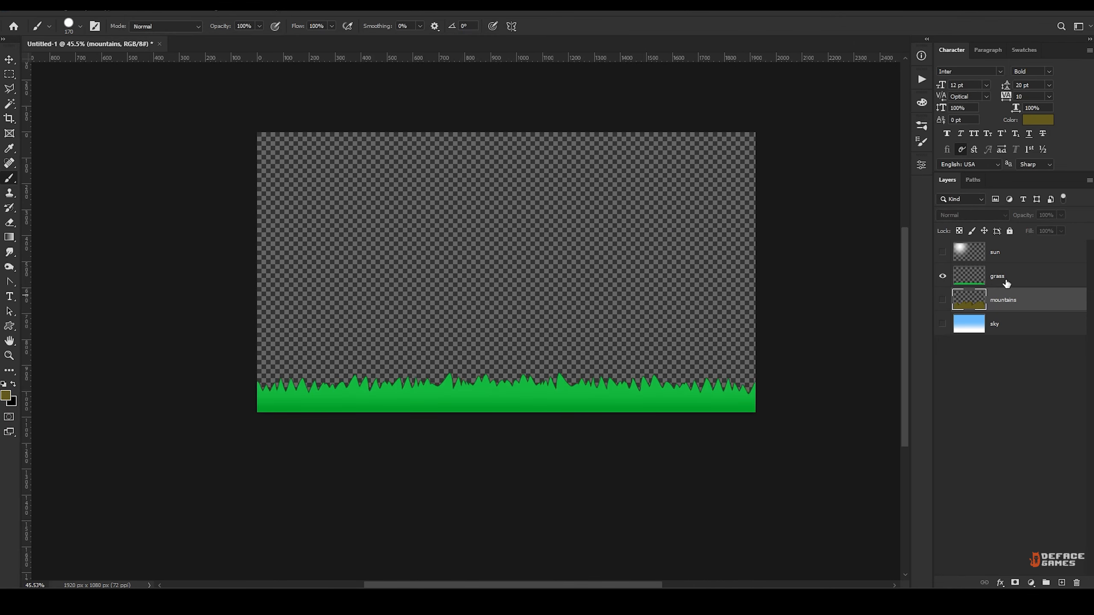
{"action": "left_click", "coordinate": [979, 284]}
{"action": "key", "text": "ctrl+alt+shift+w"}
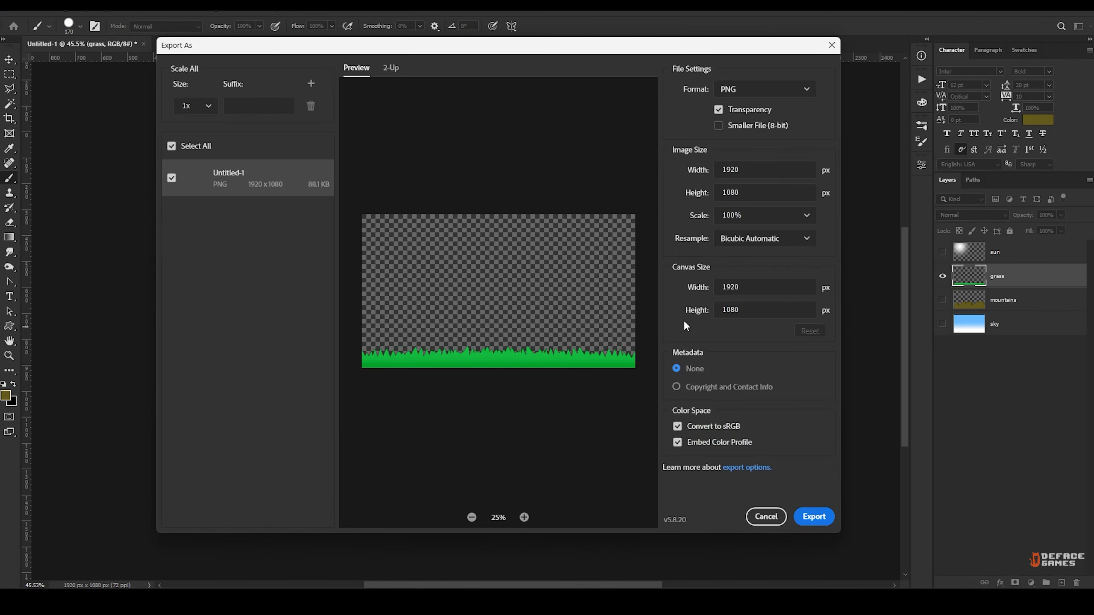
{"action": "left_click", "coordinate": [813, 517]}
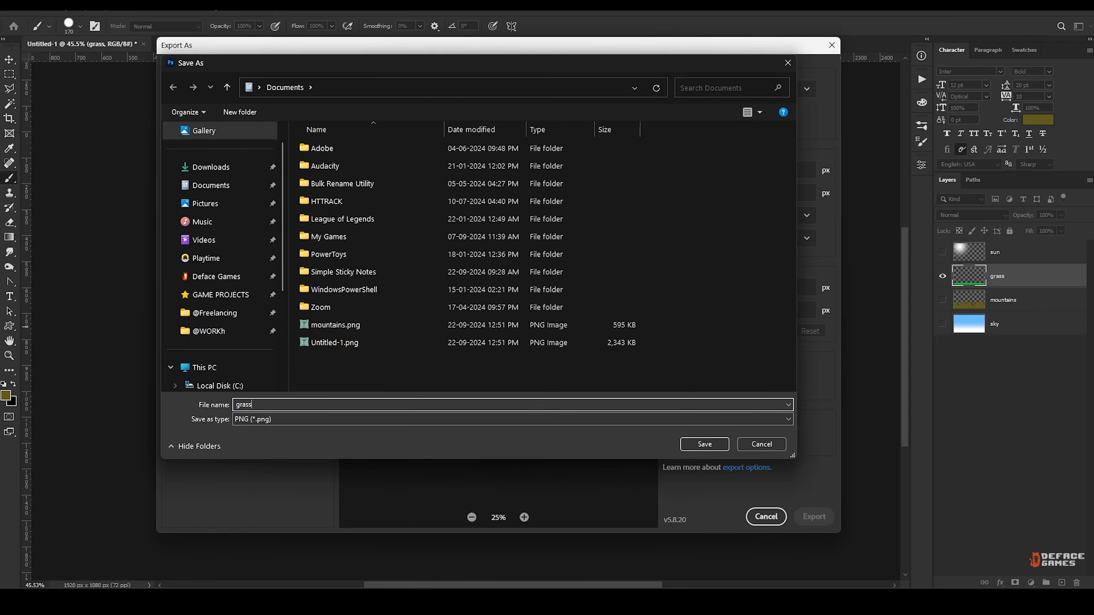
{"action": "left_click", "coordinate": [705, 445]}
Show only the sun layer and export it as sun.png to the Documents folder.
{"action": "left_click", "coordinate": [942, 275]}
{"action": "left_click", "coordinate": [942, 251]}
{"action": "left_click", "coordinate": [979, 255]}
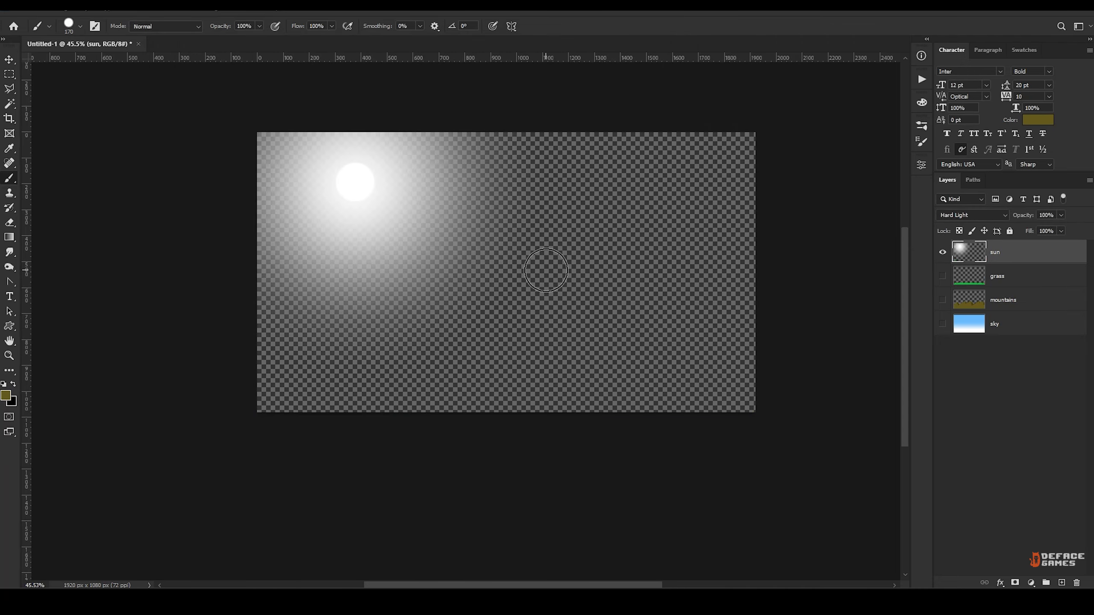
{"action": "key", "text": "ctrl+alt+shift+w"}
{"action": "left_click", "coordinate": [802, 512]}
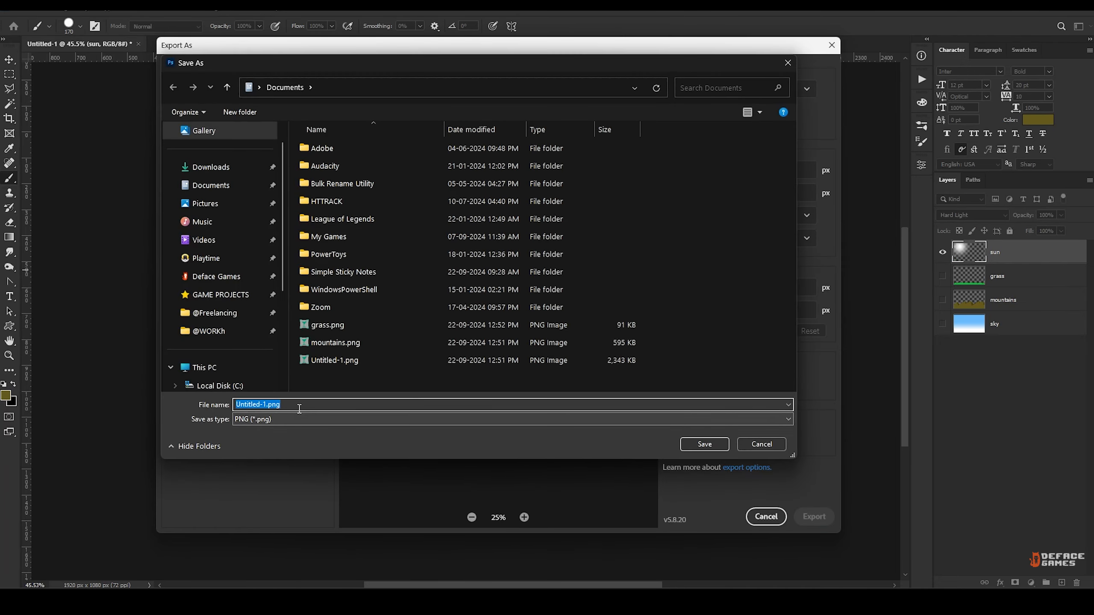
{"action": "type", "text": "sun"}
{"action": "key", "text": "Return"}
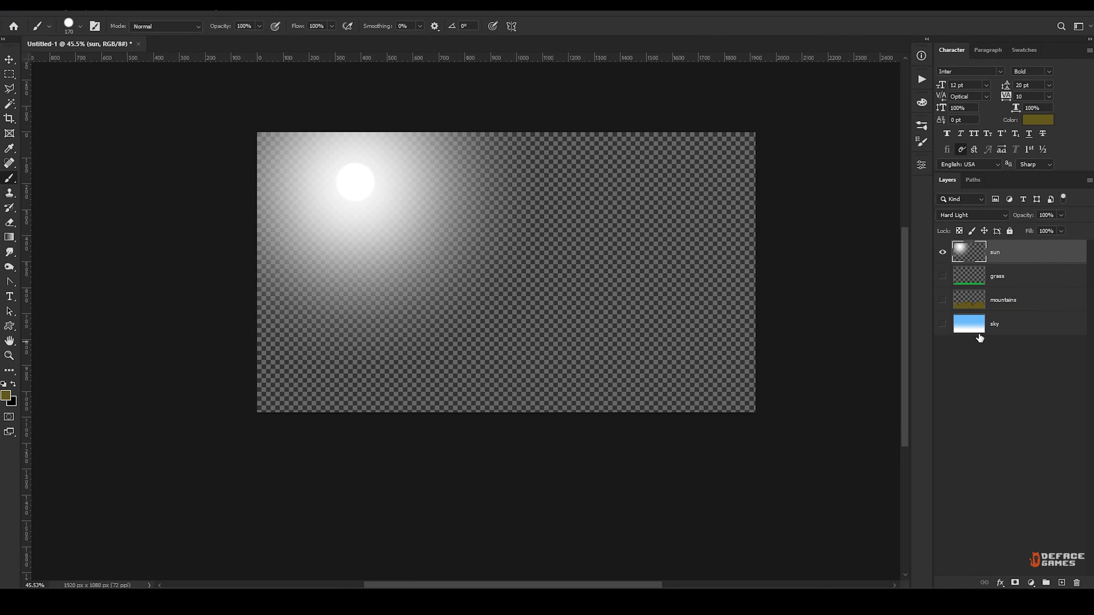
Show only the sky layer and export it as sky.png to the Documents folder.
{"action": "left_click", "coordinate": [1008, 330]}
{"action": "left_click", "coordinate": [942, 252]}
{"action": "left_click", "coordinate": [942, 323]}
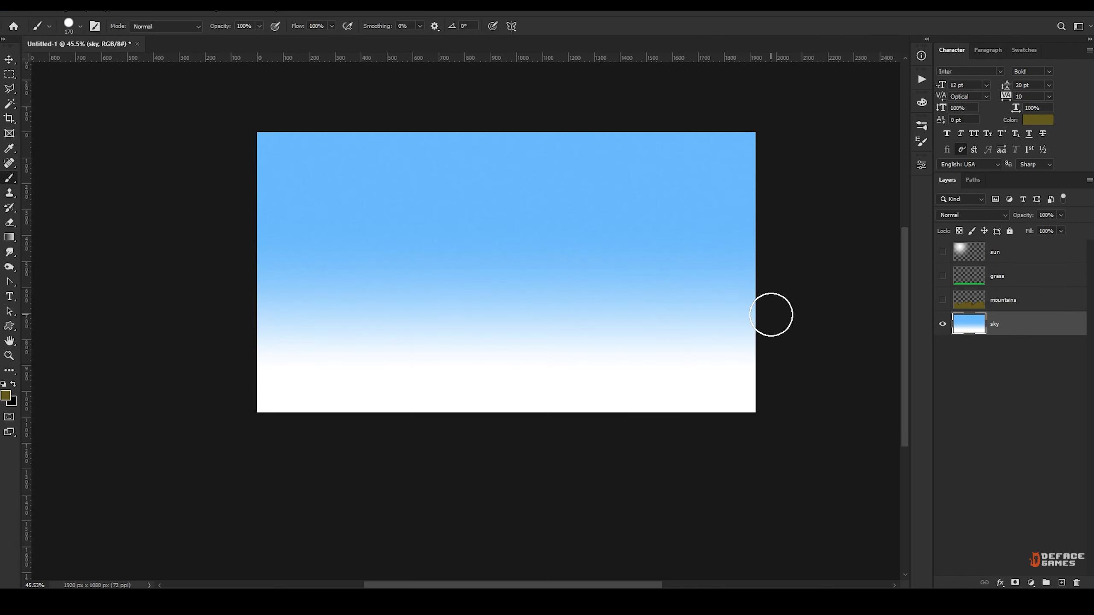
{"action": "key", "text": "ctrl+alt+shift+w"}
{"action": "left_click", "coordinate": [814, 516]}
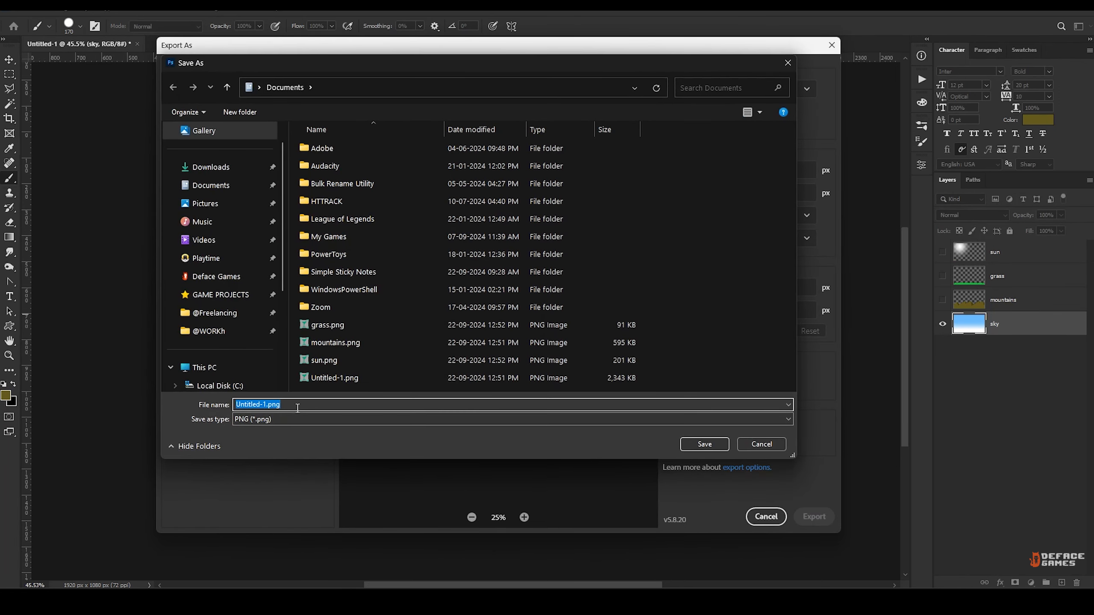
{"action": "left_click", "coordinate": [692, 442]}
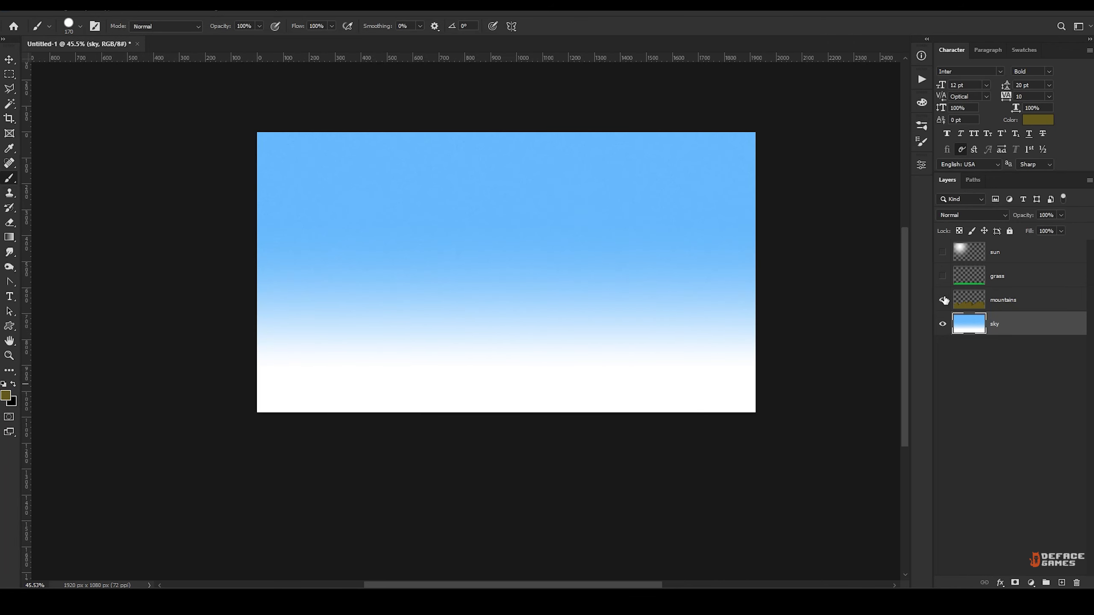
Make all layers visible again and save the document as bg.psd in the Documents folder.
{"action": "left_click_drag", "start_coordinate": [944, 301], "coordinate": [943, 252]}
{"action": "key", "text": "ctrl+shift+s"}
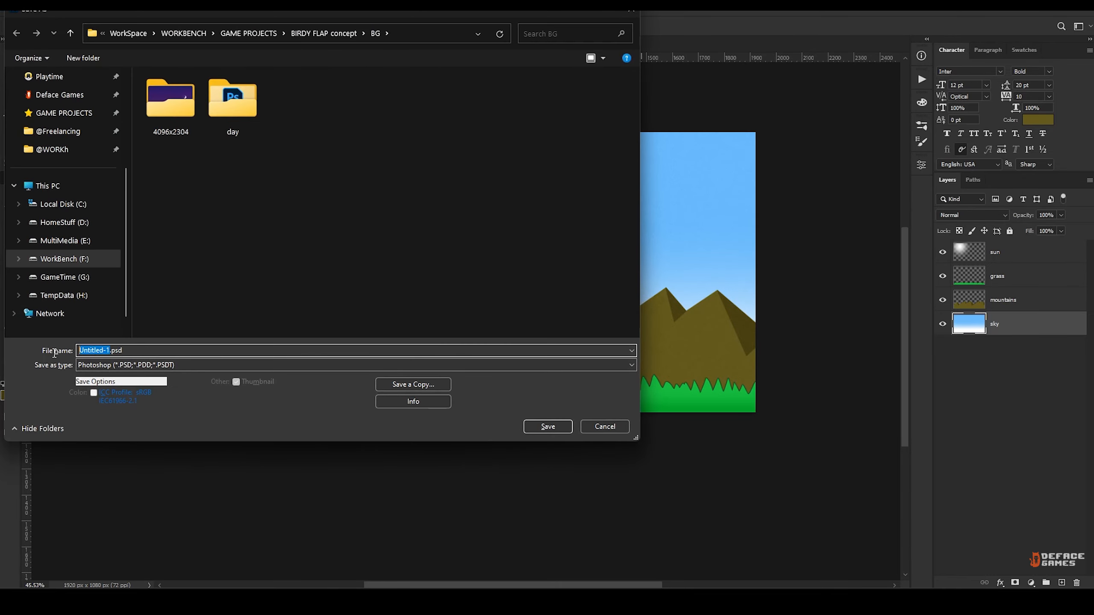
{"action": "scroll", "coordinate": [65, 181], "scroll_direction": "up", "scroll_amount": 3}
{"action": "left_click", "coordinate": [48, 149]}
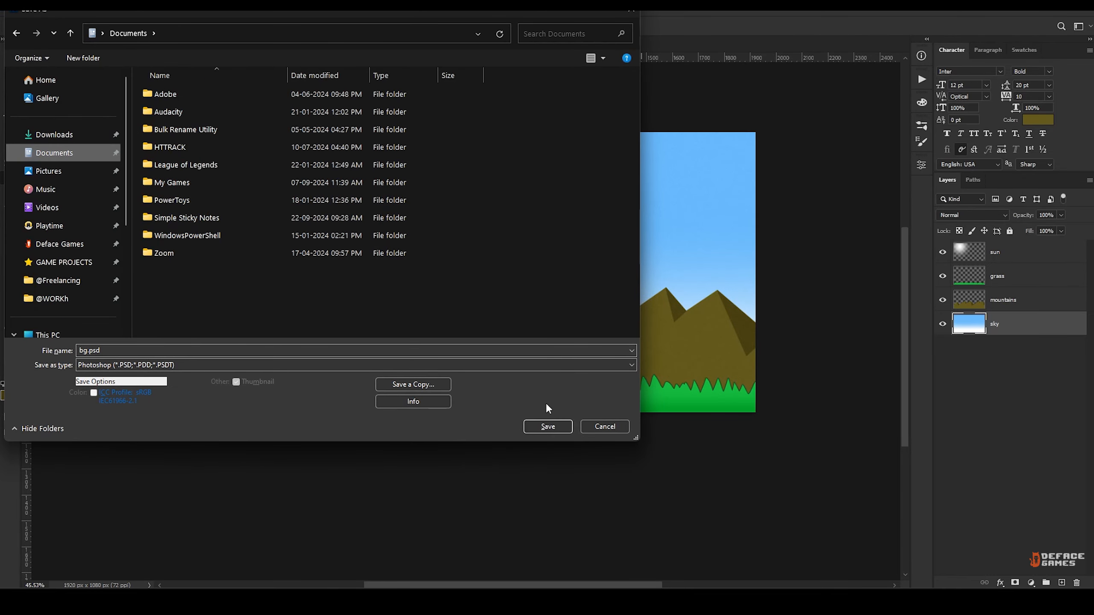
{"action": "left_click", "coordinate": [547, 426]}
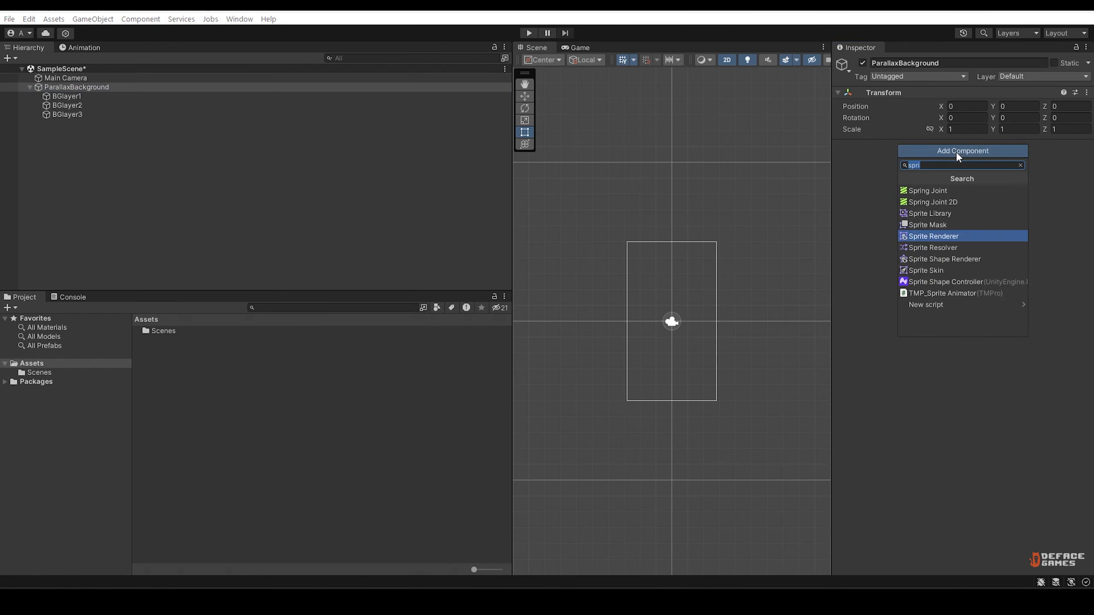
Switch to Unity and add a Sprite Renderer component to ParallaxBackground and to BGlayer1.
{"action": "type", "text": "spritere"}
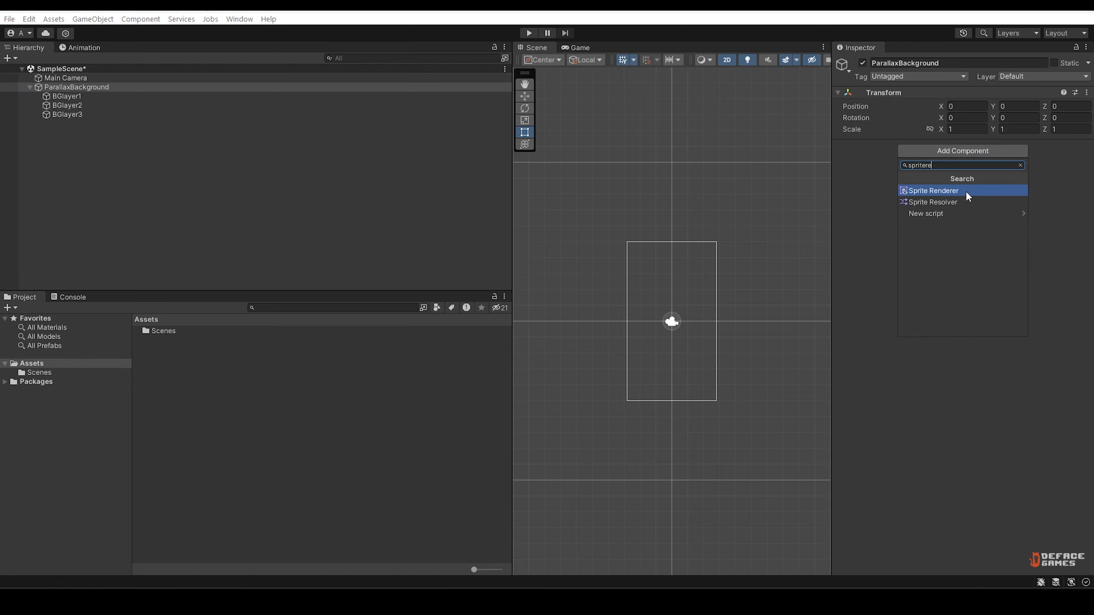
{"action": "left_click", "coordinate": [966, 191]}
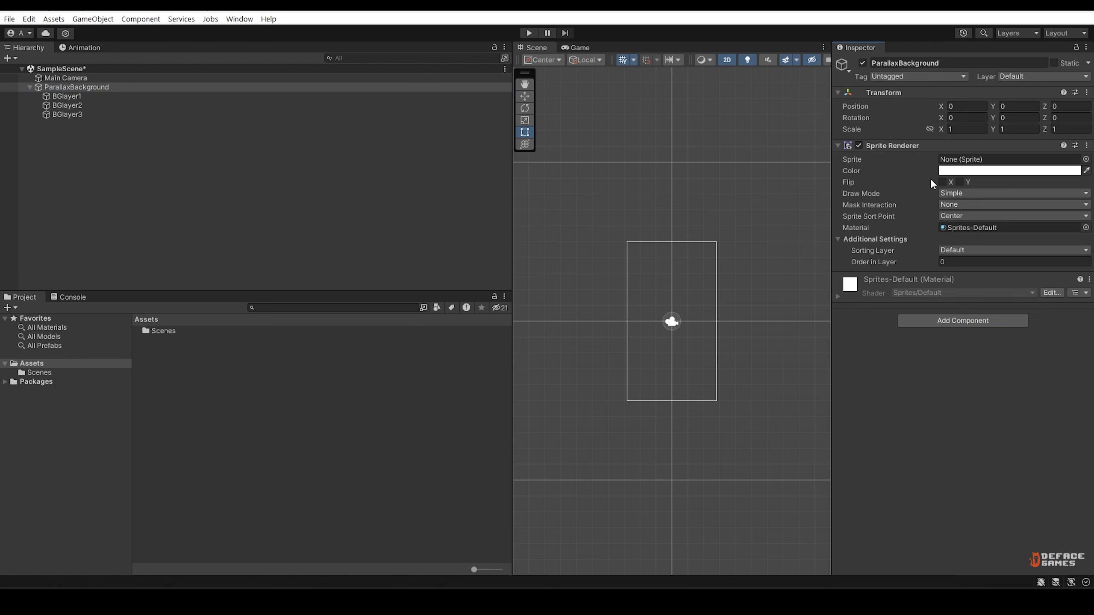
{"action": "left_click", "coordinate": [89, 97]}
{"action": "left_click", "coordinate": [967, 151]}
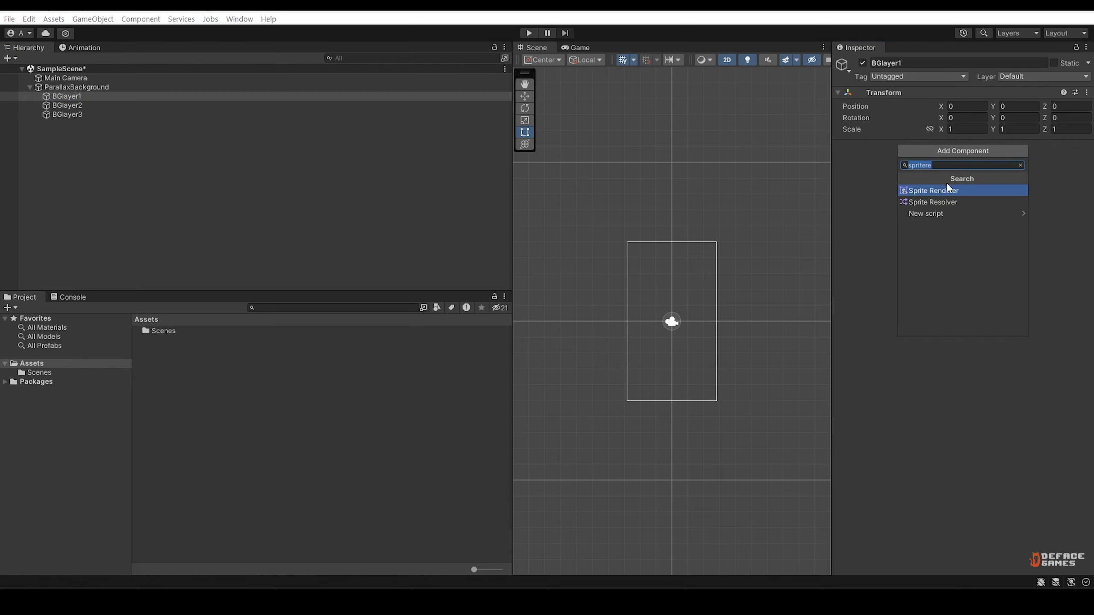
{"action": "left_click", "coordinate": [947, 188]}
Add a Sprite Renderer component to BGlayer2 and to BGlayer3.
{"action": "left_click", "coordinate": [474, 105]}
{"action": "left_click", "coordinate": [963, 151]}
{"action": "left_click", "coordinate": [952, 190]}
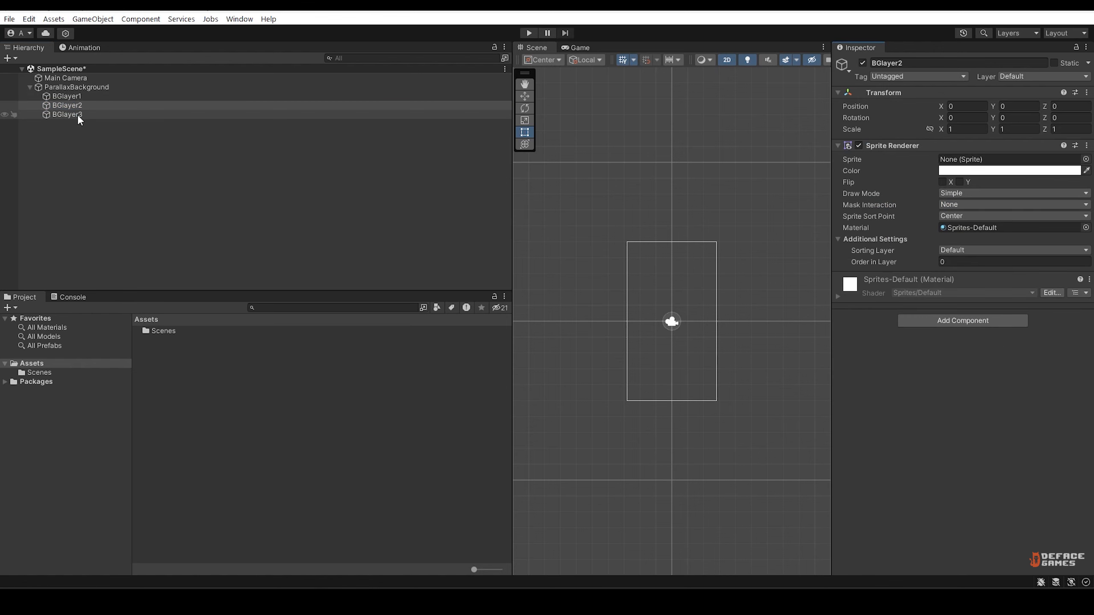
{"action": "left_click", "coordinate": [74, 114]}
{"action": "left_click", "coordinate": [916, 151]}
{"action": "left_click", "coordinate": [935, 190]}
{"action": "left_click", "coordinate": [90, 89]}
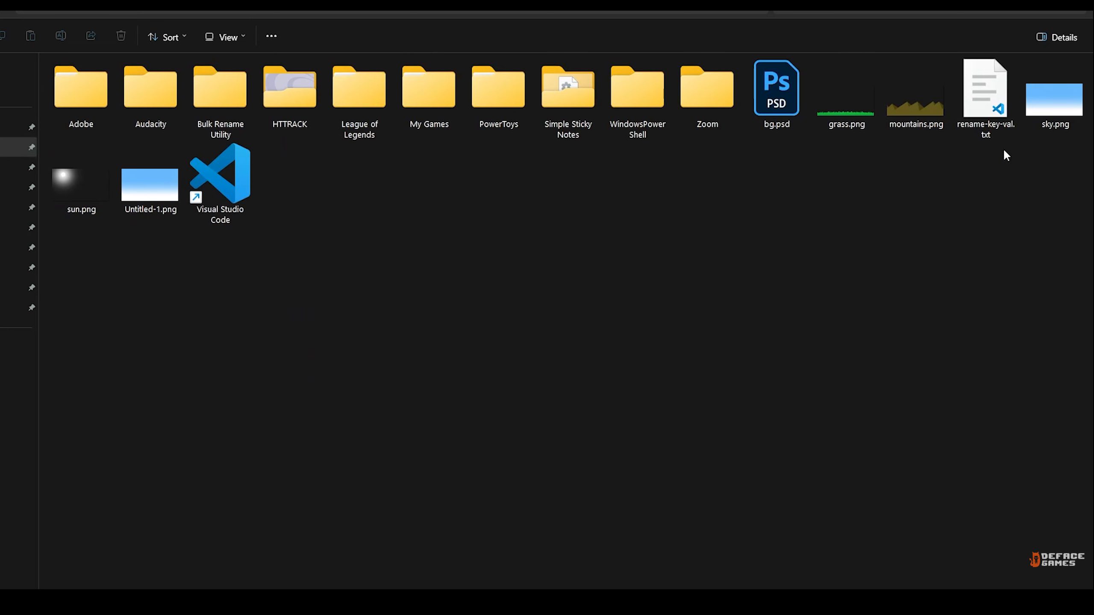
Import sky.png, mountains.png, grass.png and sun.png from the Documents folder into the Unity project's Assets/Art folder.
{"action": "left_click", "coordinate": [1055, 99]}
{"action": "left_click", "coordinate": [917, 97], "text": "ctrl"}
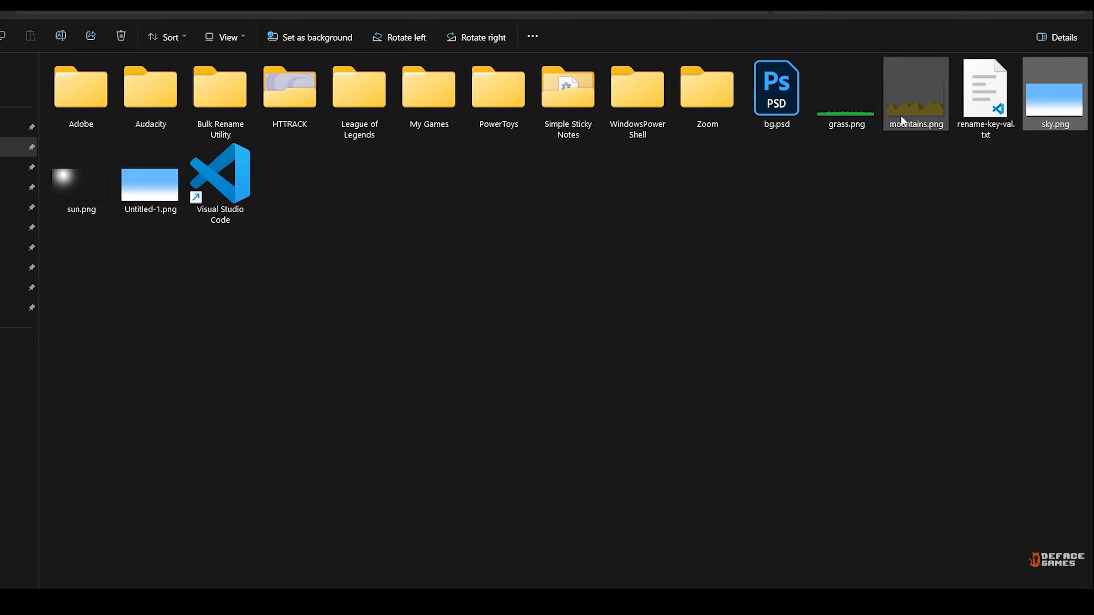
{"action": "left_click", "coordinate": [846, 97], "text": "ctrl"}
{"action": "left_click", "coordinate": [82, 183], "text": "ctrl"}
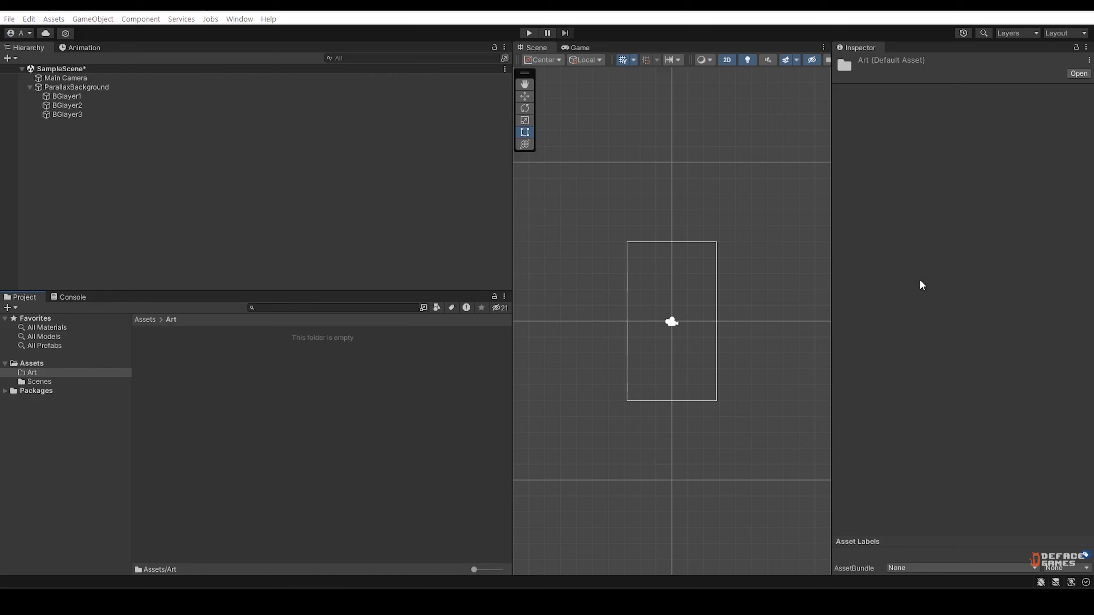
{"action": "left_click_drag", "start_coordinate": [921, 284], "coordinate": [324, 396]}
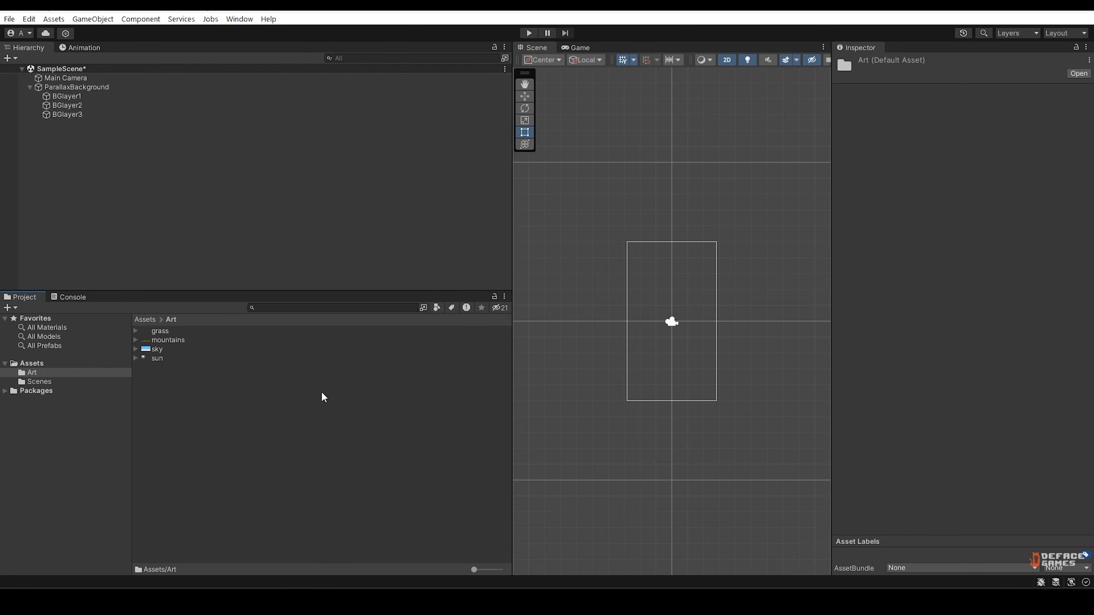
Set the mesh type of the grass, mountains, sky and sun textures to Full Rect and apply the import settings.
{"action": "left_click", "coordinate": [158, 350]}
{"action": "left_click", "coordinate": [158, 331]}
{"action": "left_click", "coordinate": [157, 349], "text": "shift"}
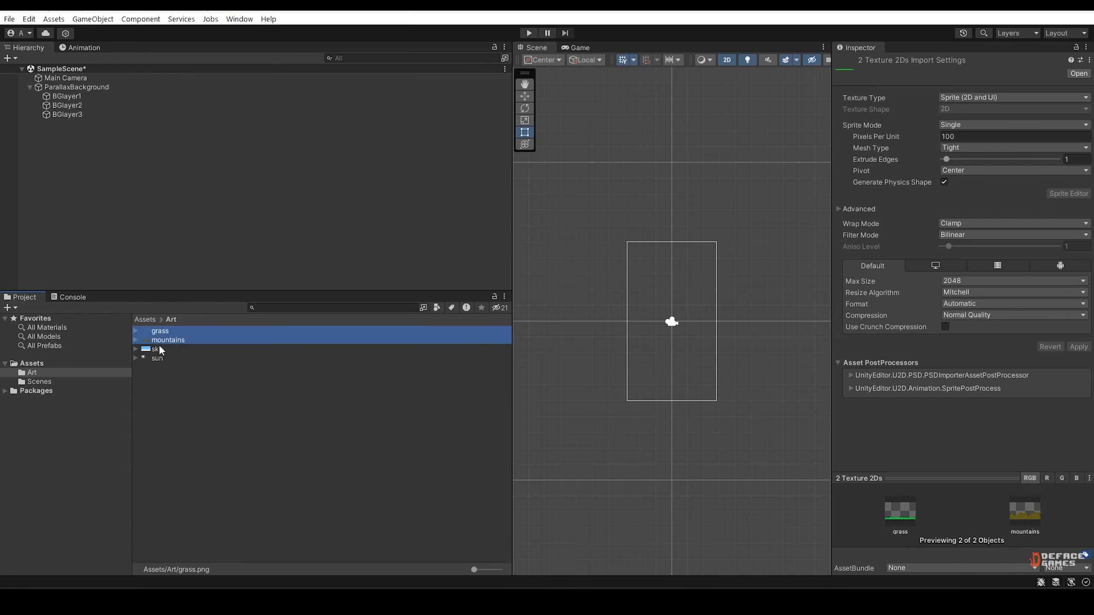
{"action": "left_click", "coordinate": [158, 359], "text": "shift"}
{"action": "left_click", "coordinate": [969, 148]}
{"action": "left_click", "coordinate": [963, 131]}
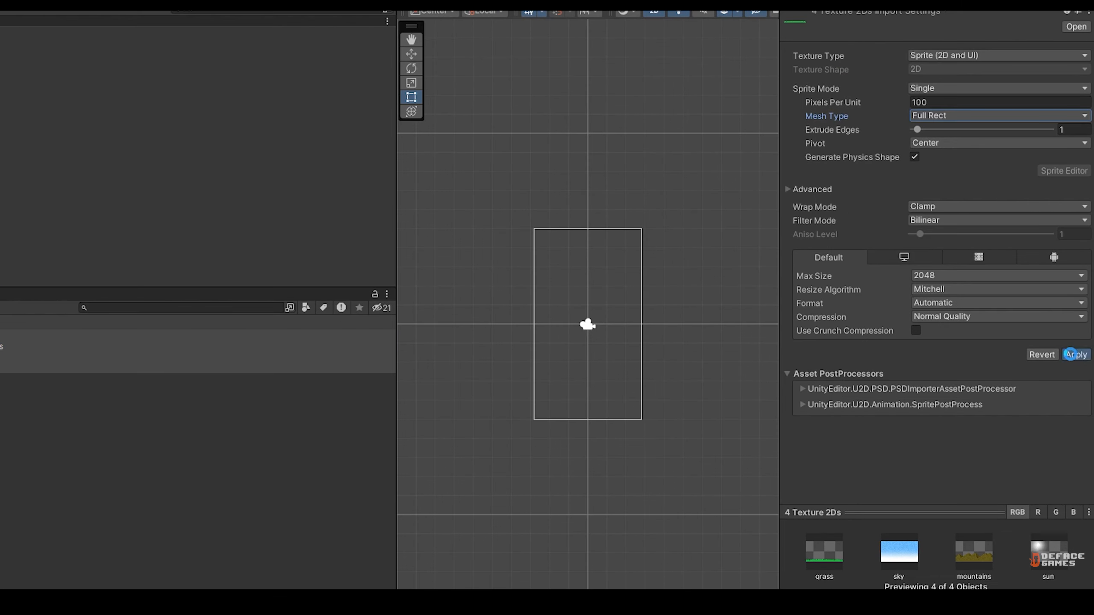
{"action": "left_click", "coordinate": [1073, 354]}
{"action": "left_click", "coordinate": [43, 397]}
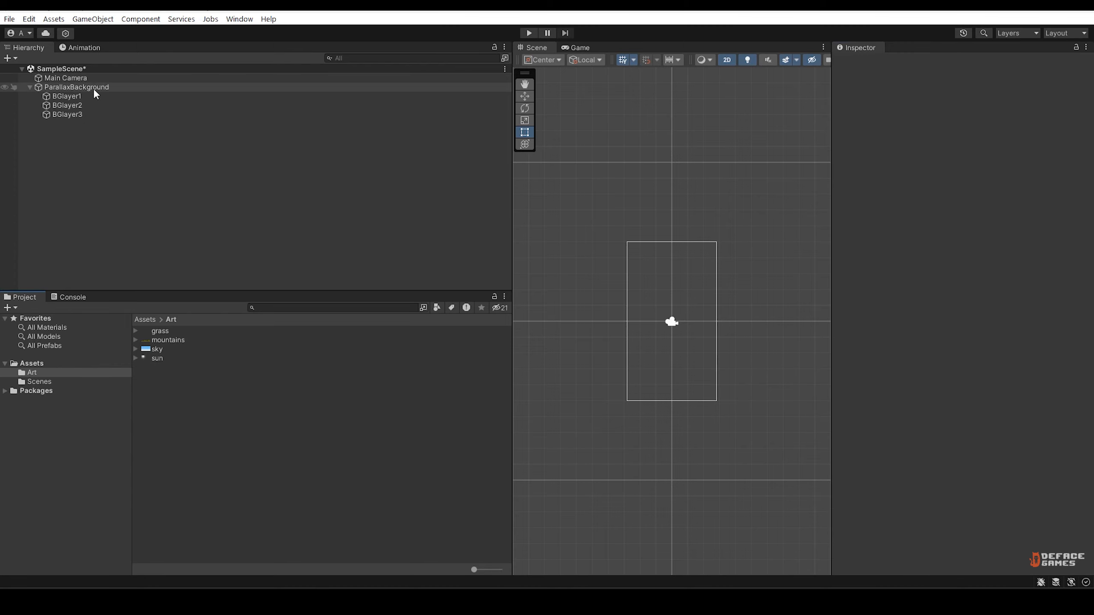
Assign the sky sprite to the Sprite Renderer of ParallaxBackground.
{"action": "left_click", "coordinate": [93, 88]}
{"action": "left_click_drag", "start_coordinate": [159, 348], "coordinate": [990, 160]}
{"action": "scroll", "coordinate": [753, 327], "scroll_direction": "down", "scroll_amount": 2}
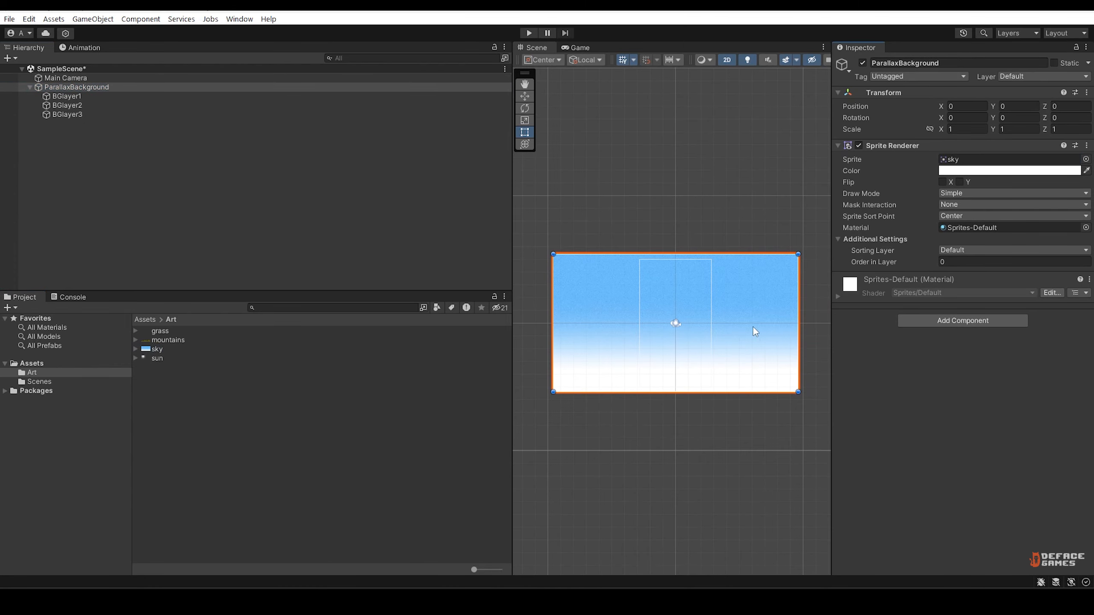
{"action": "scroll", "coordinate": [736, 325], "scroll_direction": "up", "scroll_amount": 2}
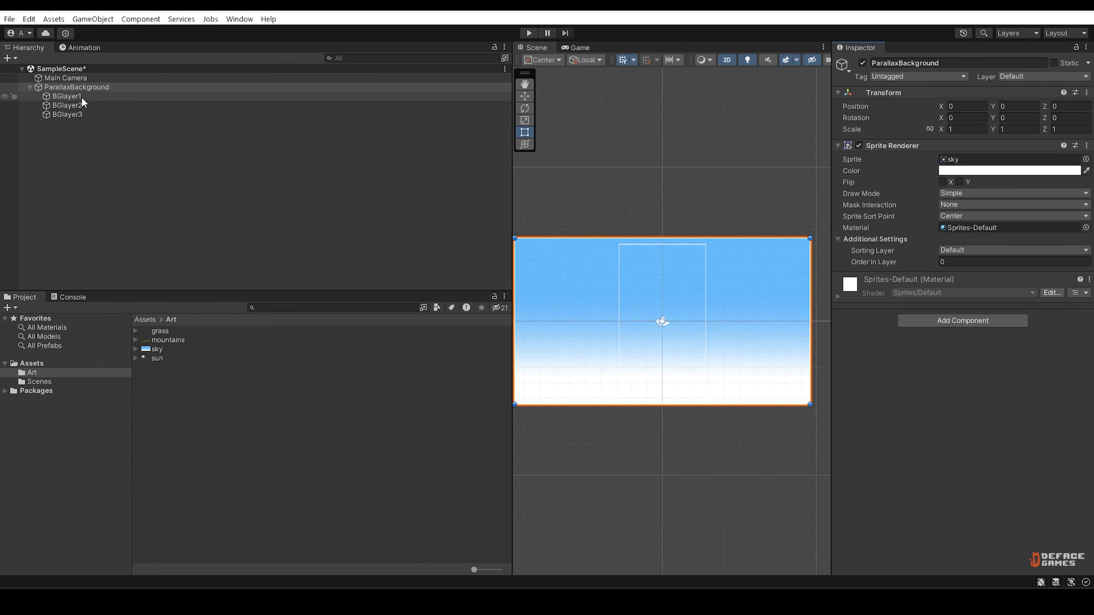
Assign the sun sprite to BGlayer1, the mountains sprite to BGlayer2 and the grass sprite to BGlayer3.
{"action": "left_click", "coordinate": [67, 97]}
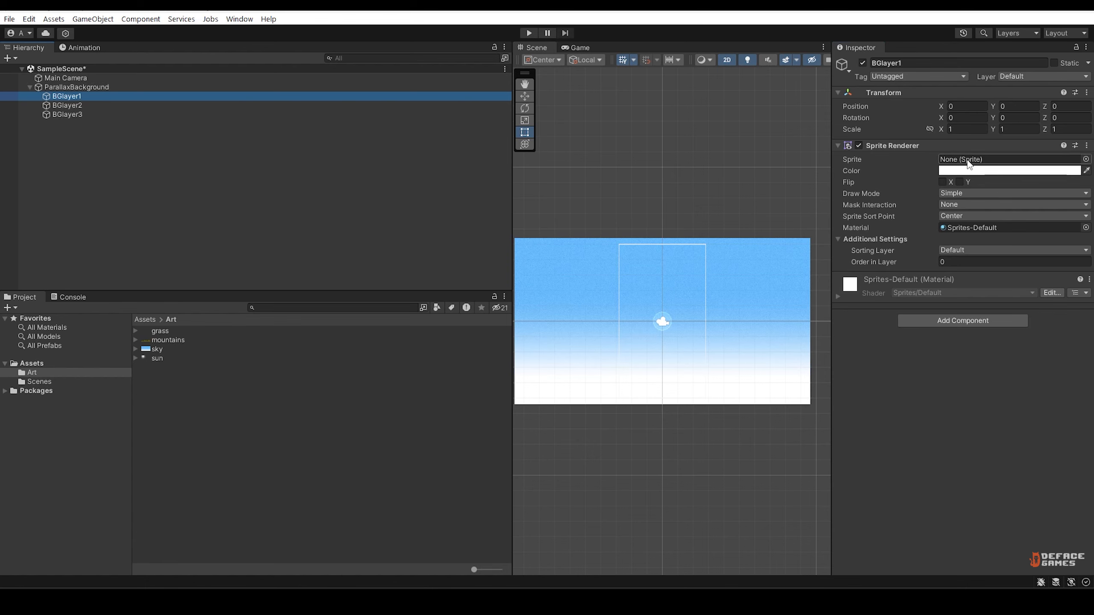
{"action": "left_click_drag", "start_coordinate": [171, 365], "coordinate": [991, 159]}
{"action": "left_click", "coordinate": [77, 106]}
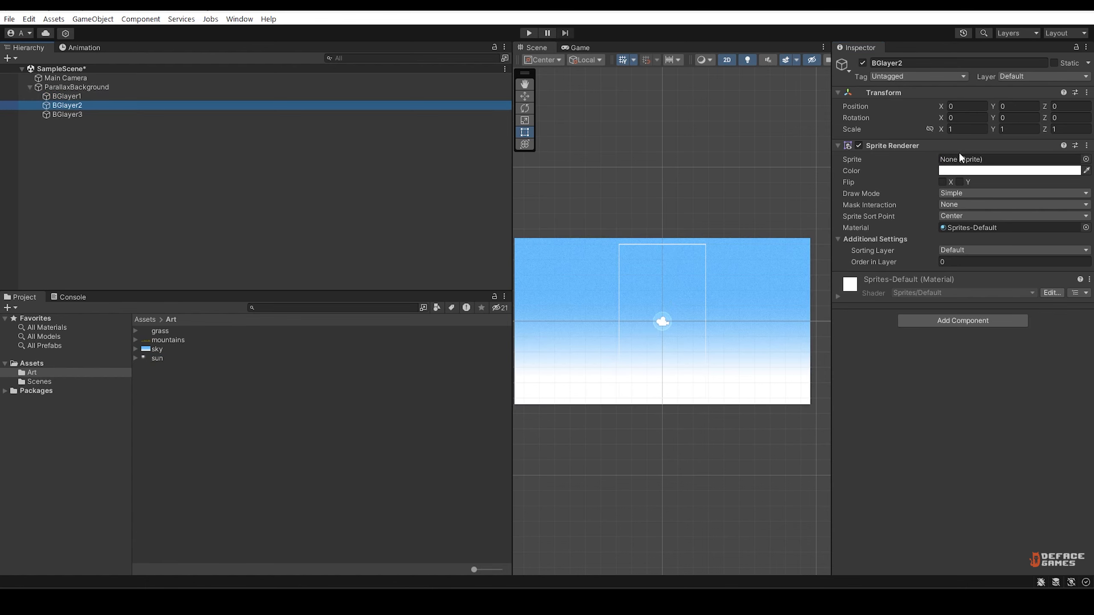
{"action": "left_click_drag", "start_coordinate": [176, 342], "coordinate": [965, 160]}
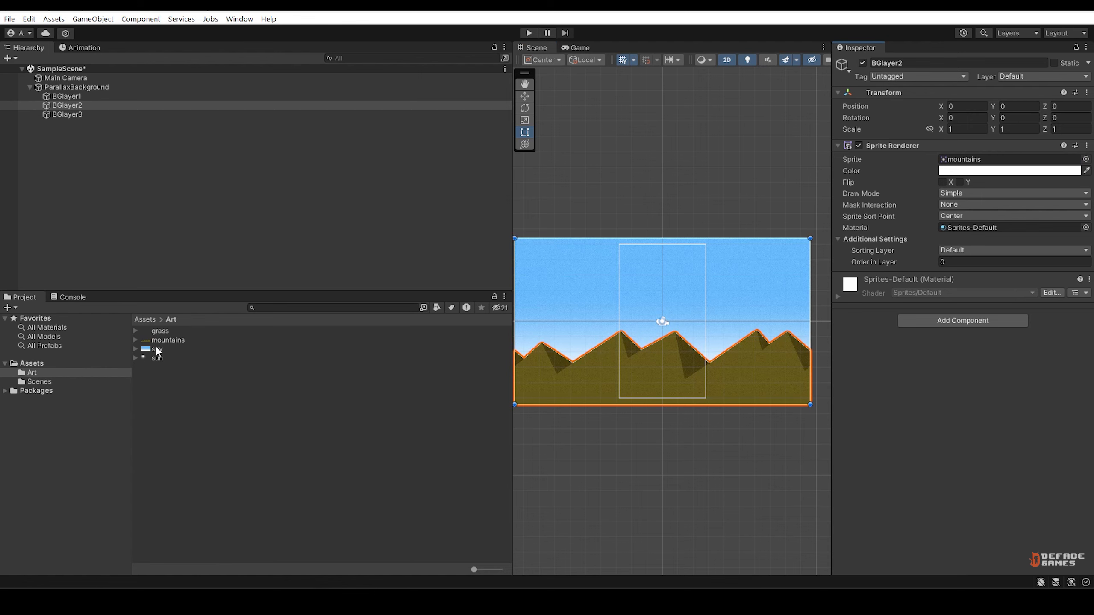
{"action": "left_click", "coordinate": [68, 115]}
{"action": "left_click_drag", "start_coordinate": [160, 331], "coordinate": [963, 161]}
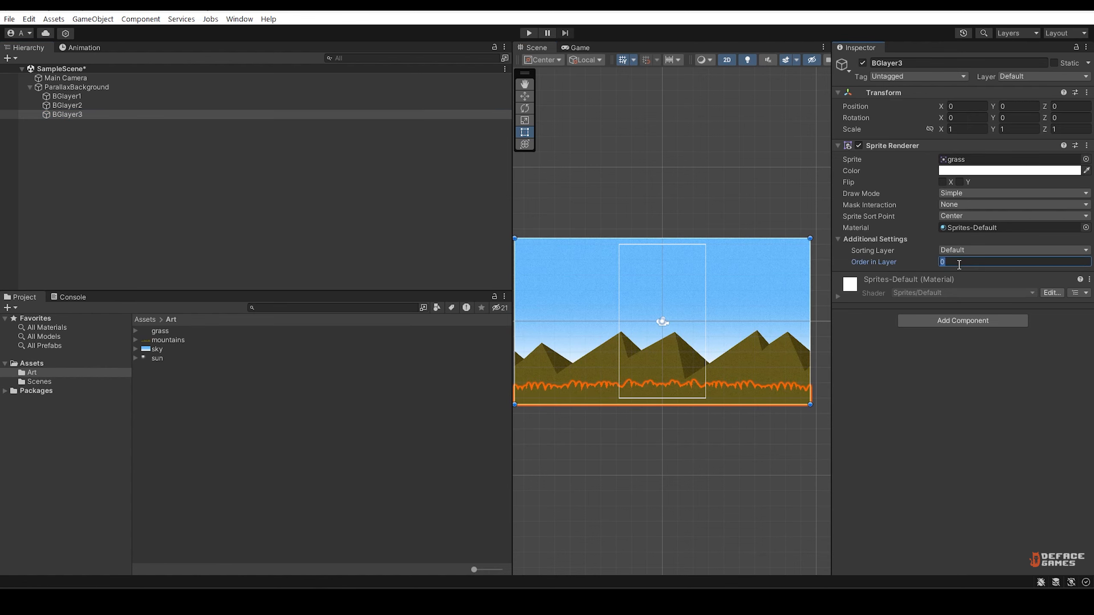
Set the Order in Layer to 3 for BGlayer3, 2 for BGlayer2 and 1 for BGlayer1.
{"action": "type", "text": "3"}
{"action": "left_click", "coordinate": [92, 106]}
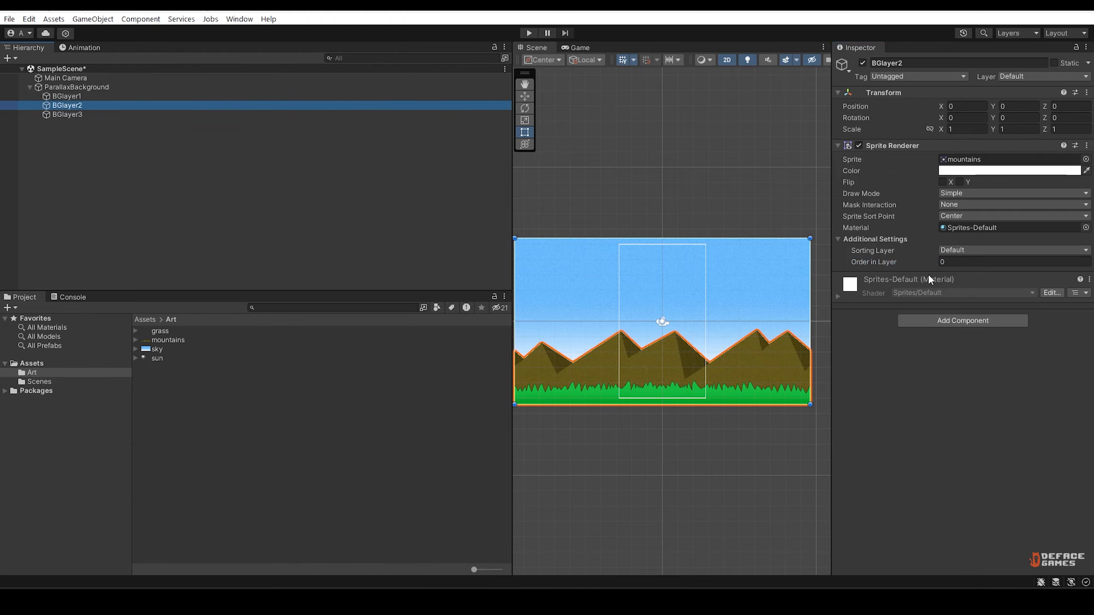
{"action": "left_click", "coordinate": [927, 263]}
{"action": "type", "text": "2"}
{"action": "left_click", "coordinate": [92, 97]}
{"action": "left_click", "coordinate": [947, 262]}
{"action": "type", "text": "1"}
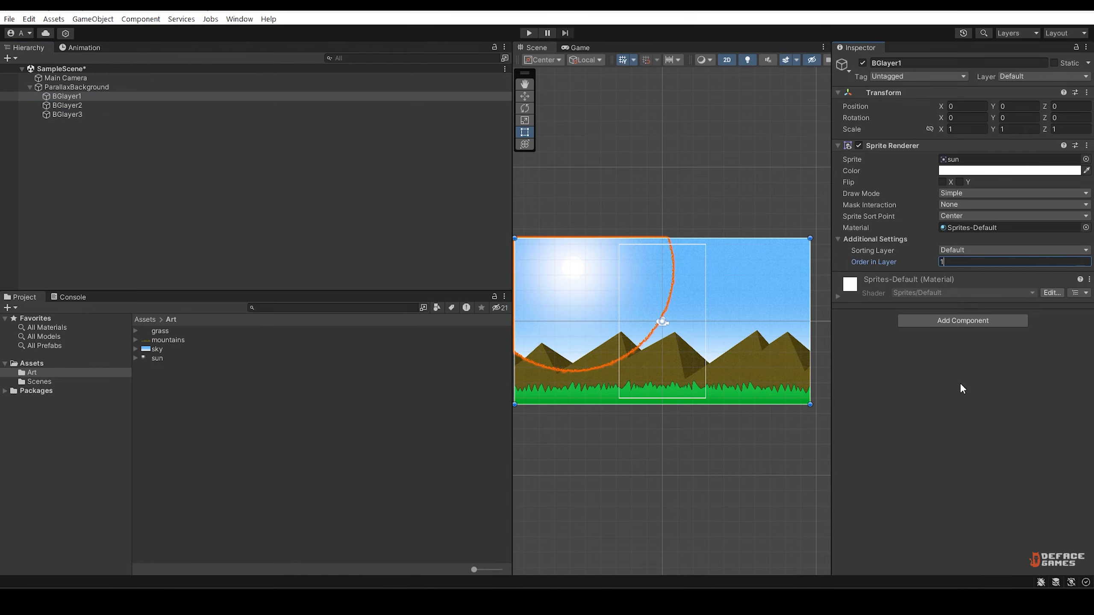
{"action": "left_click", "coordinate": [960, 386]}
Create a C# script named ParallaxBG in the project's Assets folder.
{"action": "left_click_drag", "start_coordinate": [513, 198], "coordinate": [218, 181]}
{"action": "right_click", "coordinate": [136, 398]}
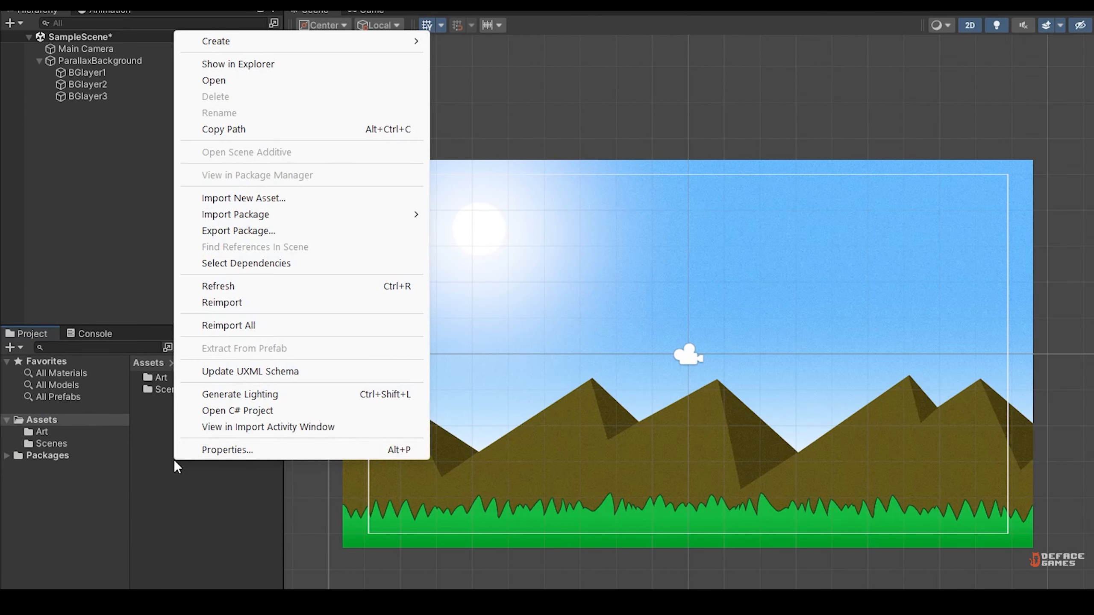
{"action": "mouse_move", "coordinate": [305, 41]}
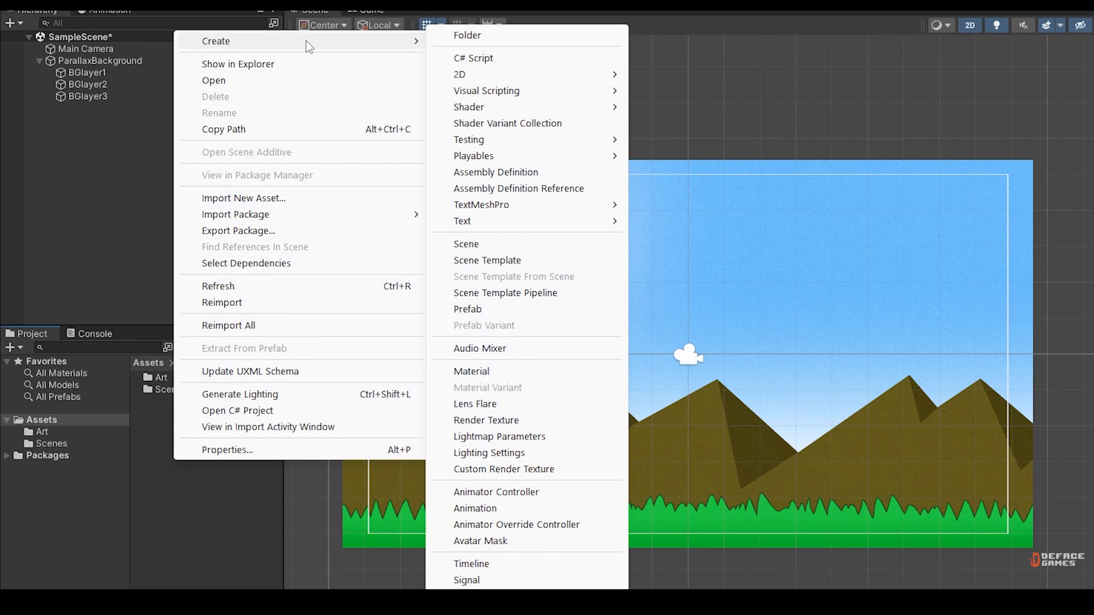
{"action": "left_click", "coordinate": [521, 60]}
{"action": "type", "text": "pa"}
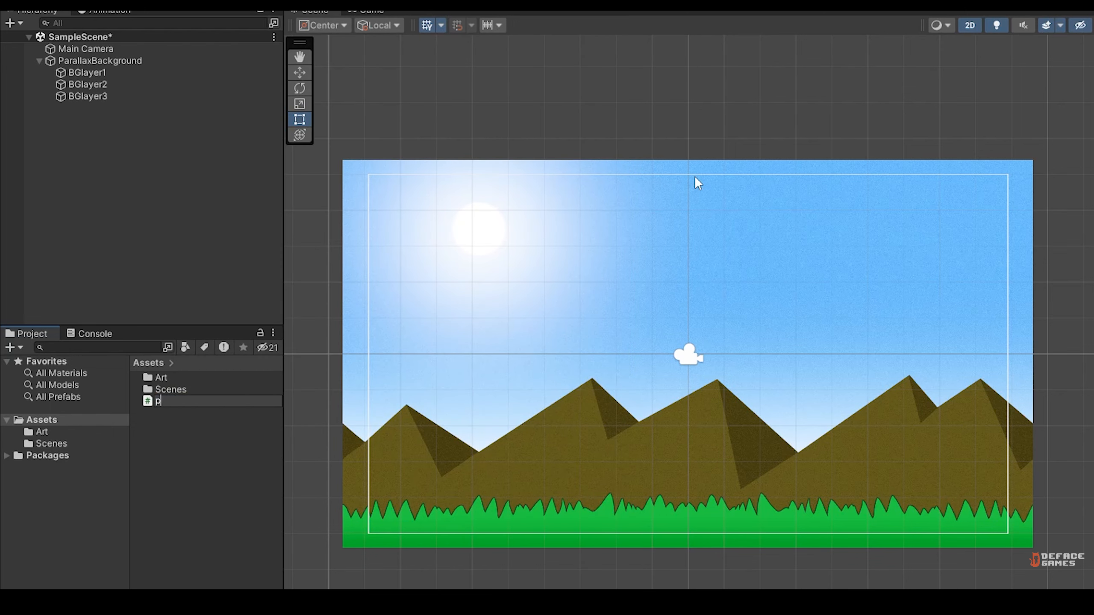
{"action": "type", "text": "rallaxBG"}
{"action": "key", "text": "Return"}
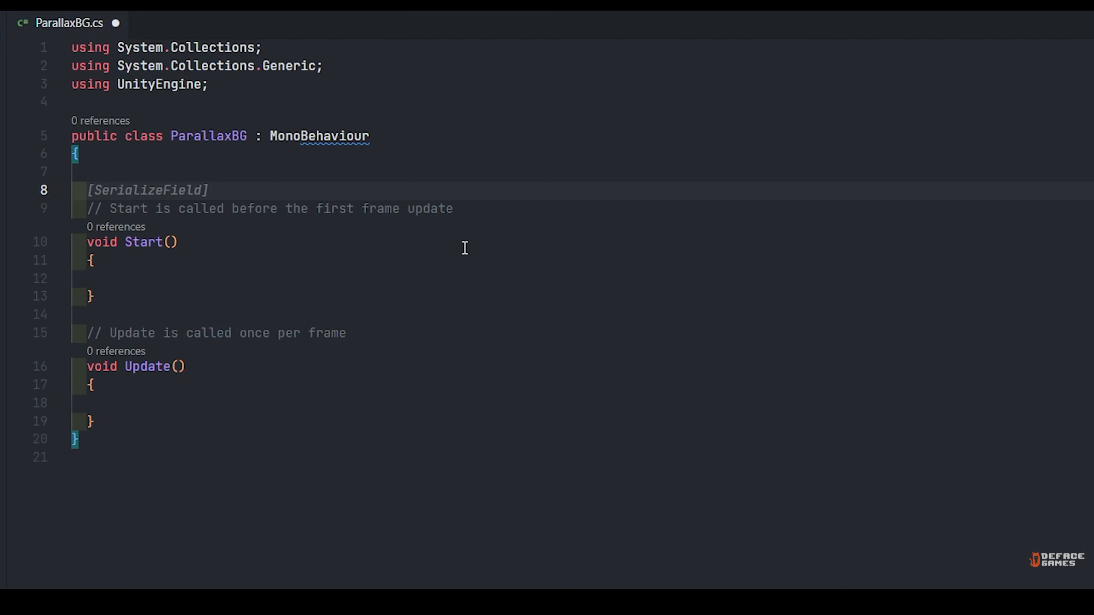
In the code editor, declare a public float parallaxSpeed initialised to -0.5f above Start in ParallaxBG.cs.
{"action": "type", "text": "public f"}
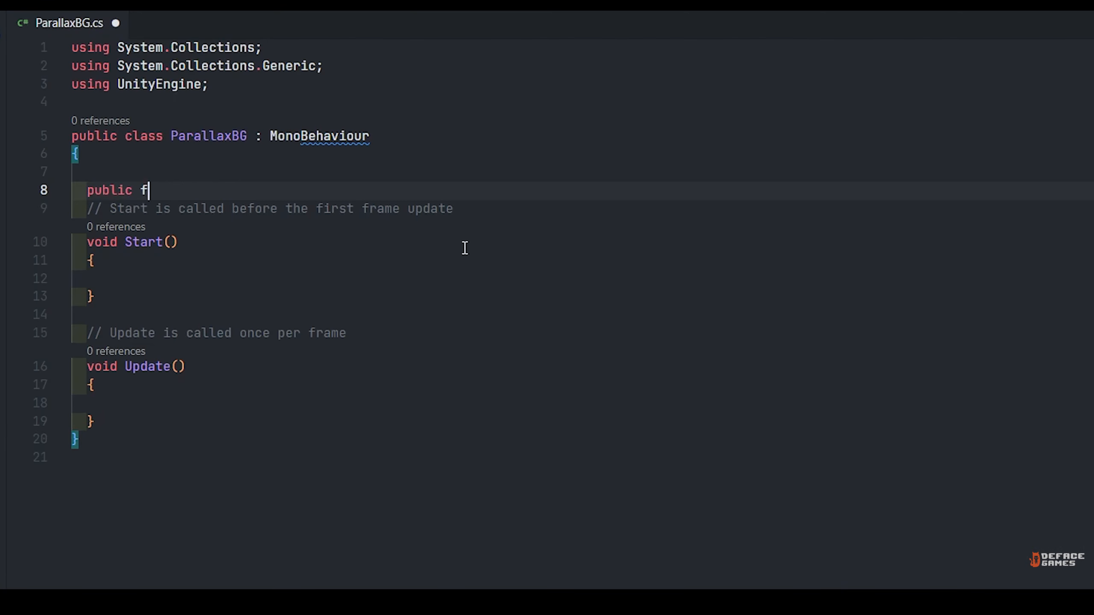
{"action": "type", "text": "loat parallaxSpeed = -0.5f"}
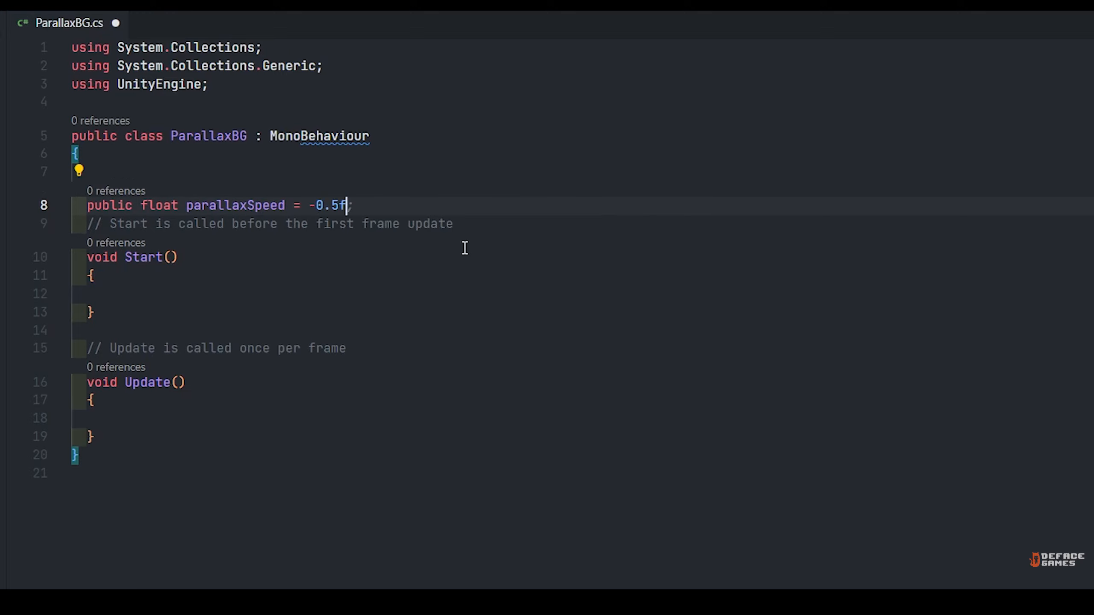
{"action": "key", "text": "Return"}
{"action": "key", "text": "Return"}
{"action": "key", "text": "Up"}
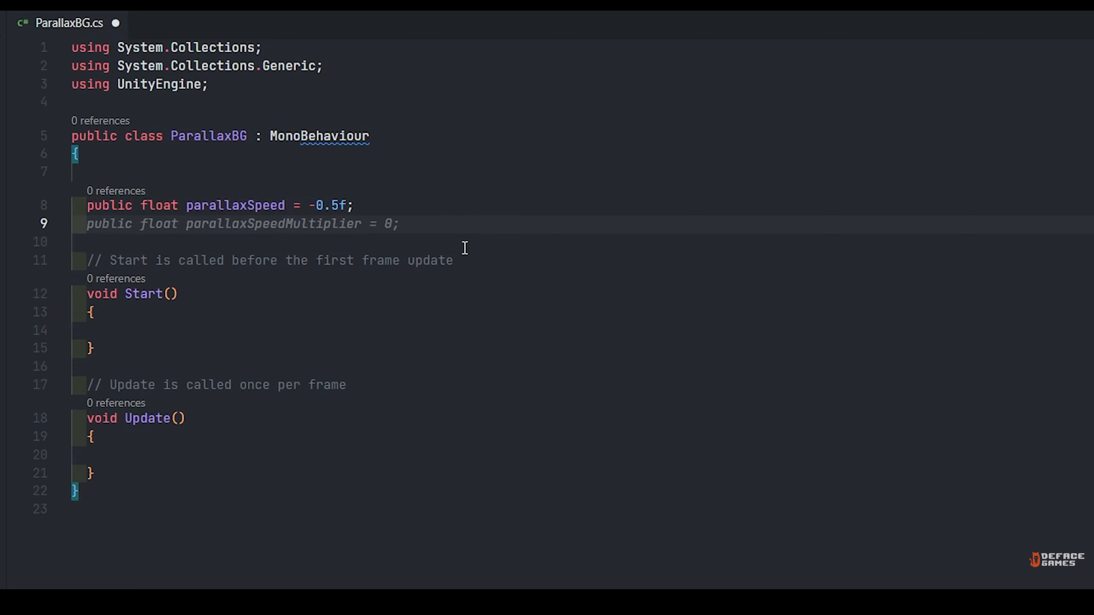
Declare the private float variables bgWidth and bgTotalWidth below parallaxSpeed.
{"action": "type", "text": "private float"}
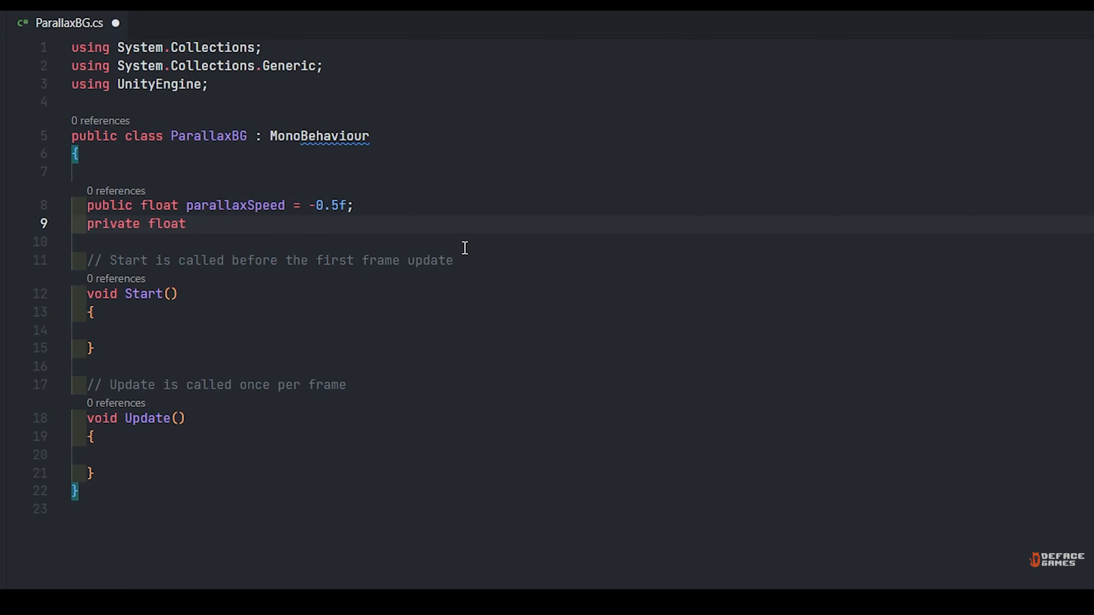
{"action": "type", "text": " bgWidth"}
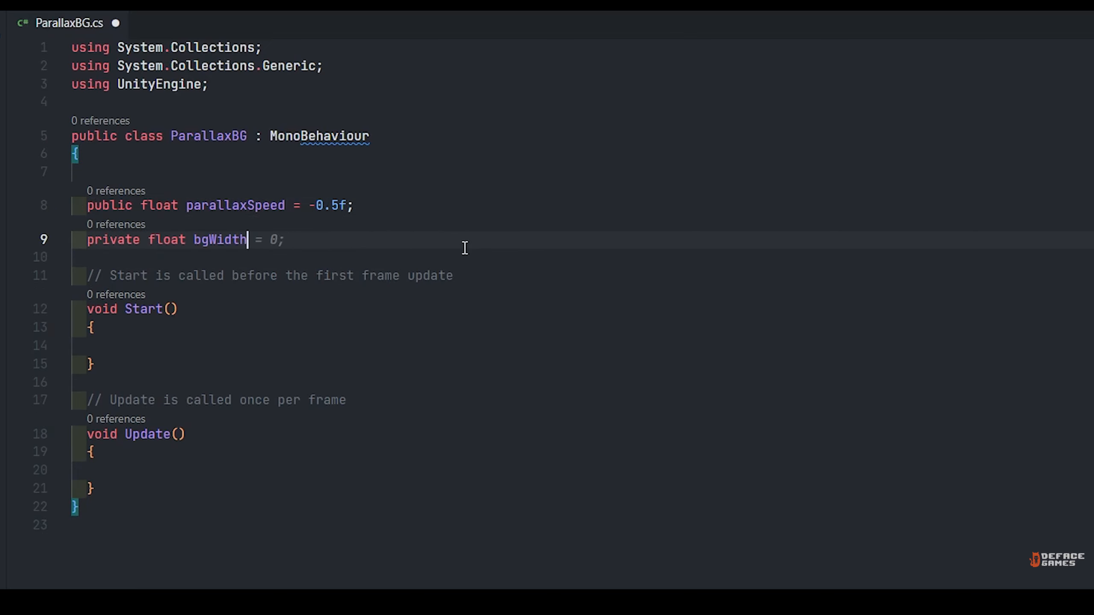
{"action": "type", "text": ", bgTotalWidth;"}
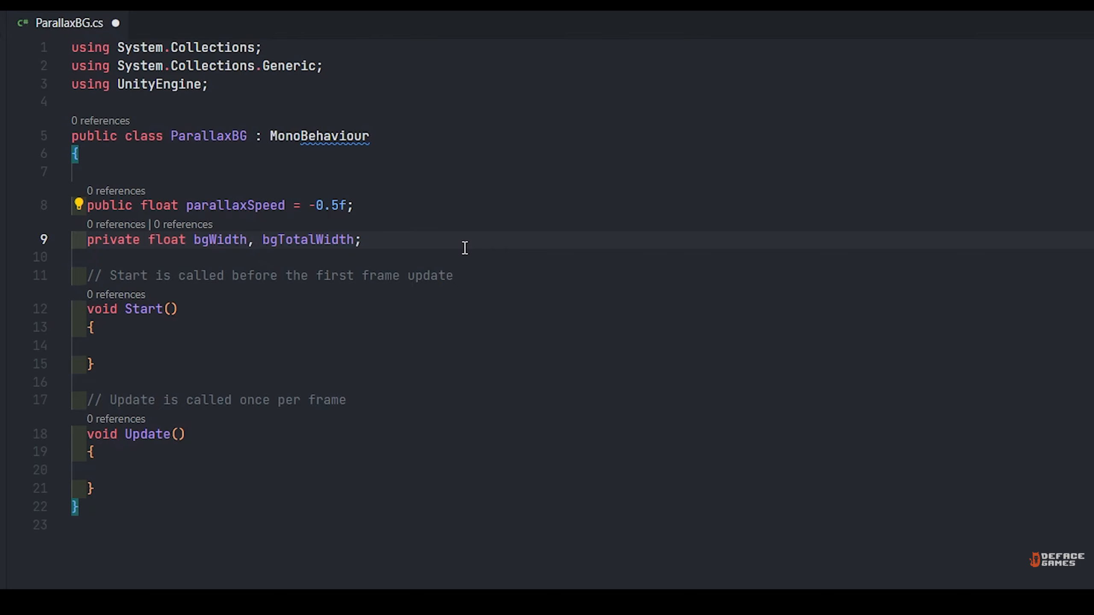
Declare a private GameObject variable bgCloneObj below the width variables.
{"action": "key", "text": "Return"}
{"action": "type", "text": "priv"}
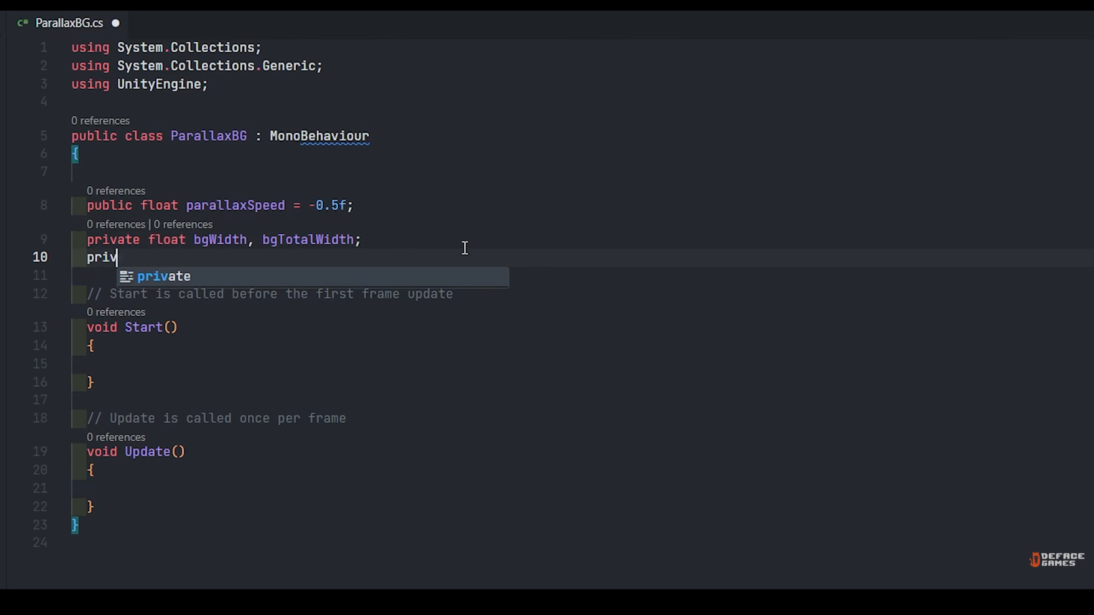
{"action": "type", "text": "ate Game"}
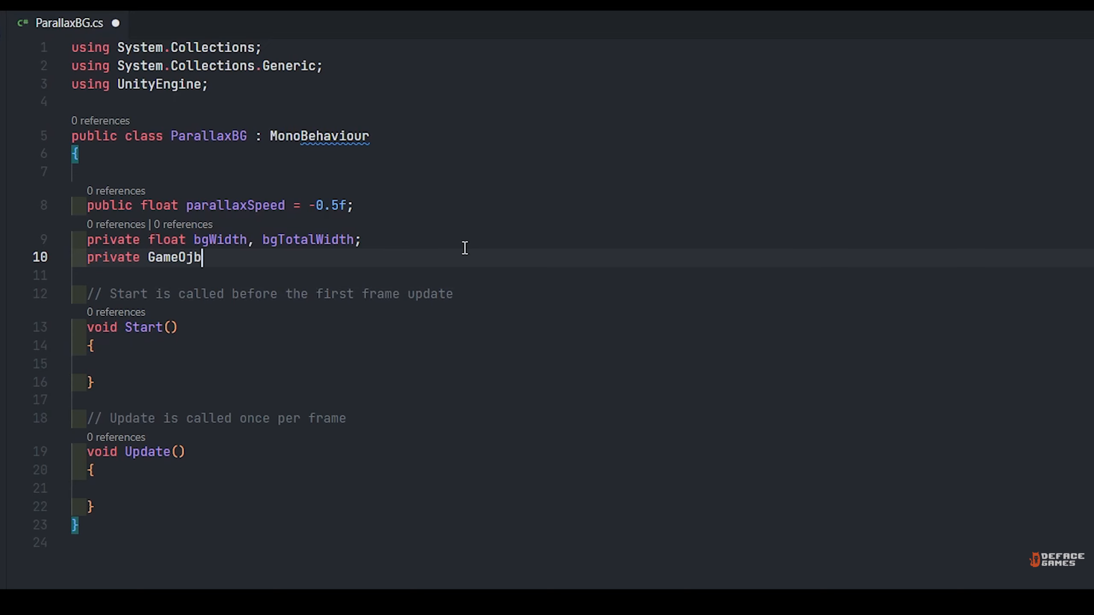
{"action": "type", "text": "Object bgCloneObj;"}
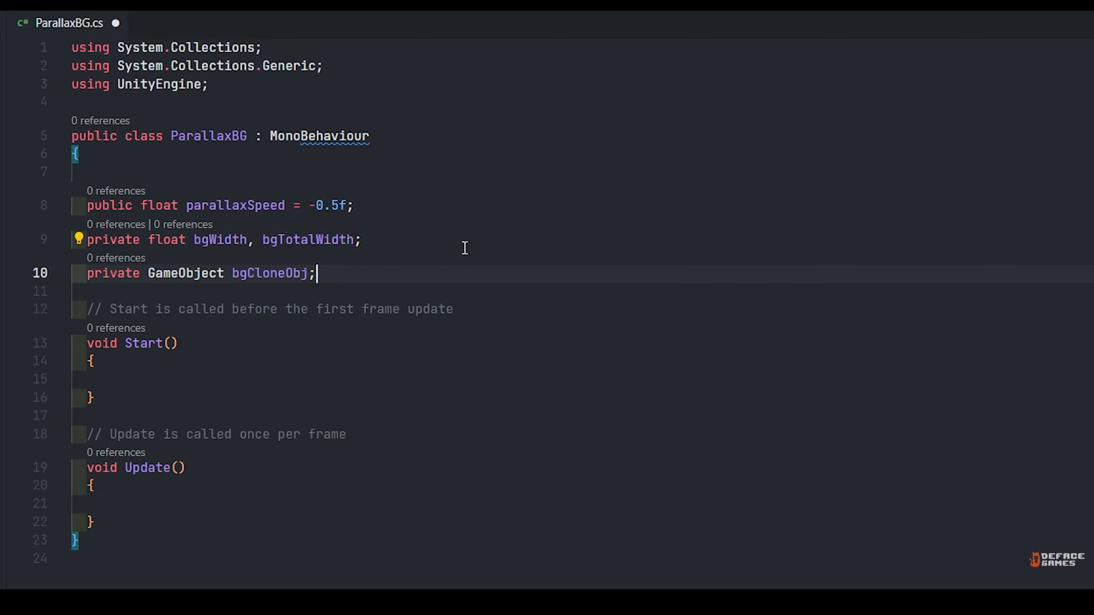
Declare a private bool isObjCloned initialised to false below bgCloneObj.
{"action": "key", "text": "Return"}
{"action": "type", "text": "private b"}
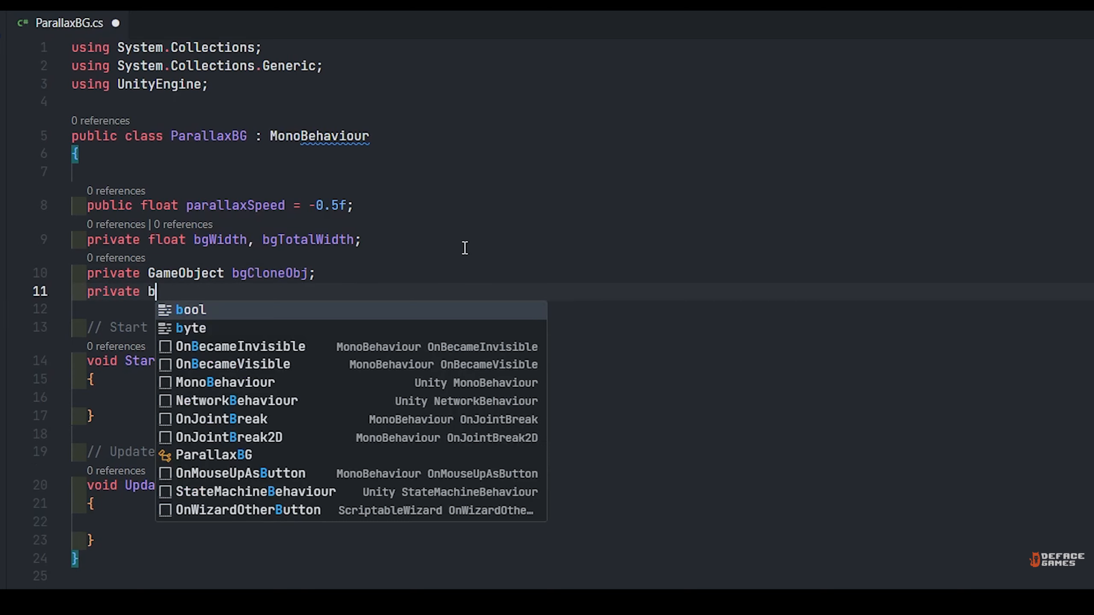
{"action": "type", "text": "ool isObj"}
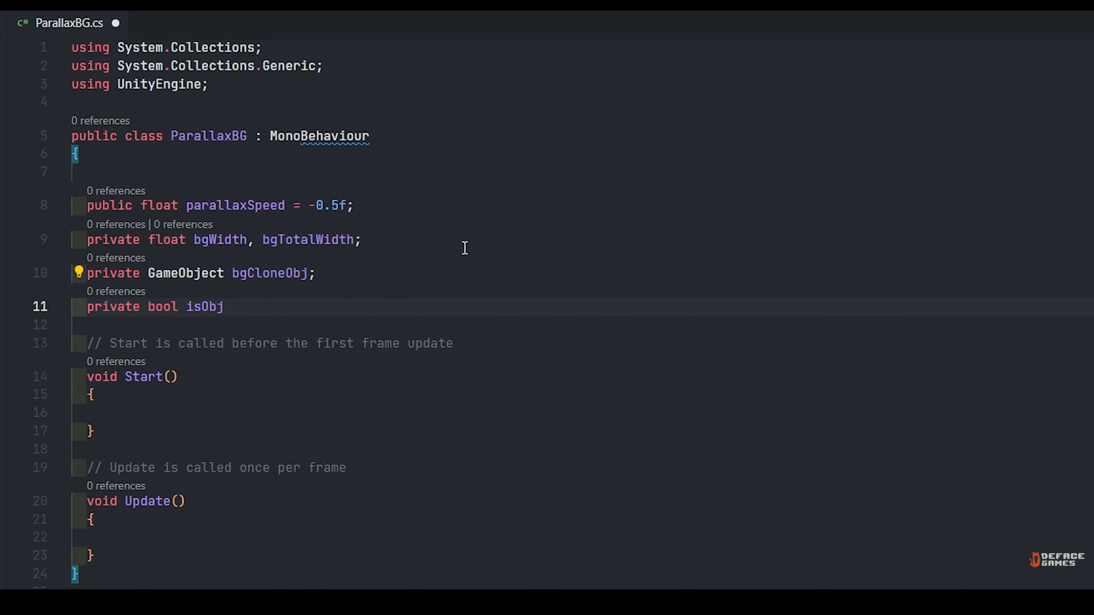
{"action": "type", "text": "Cloned = fal"}
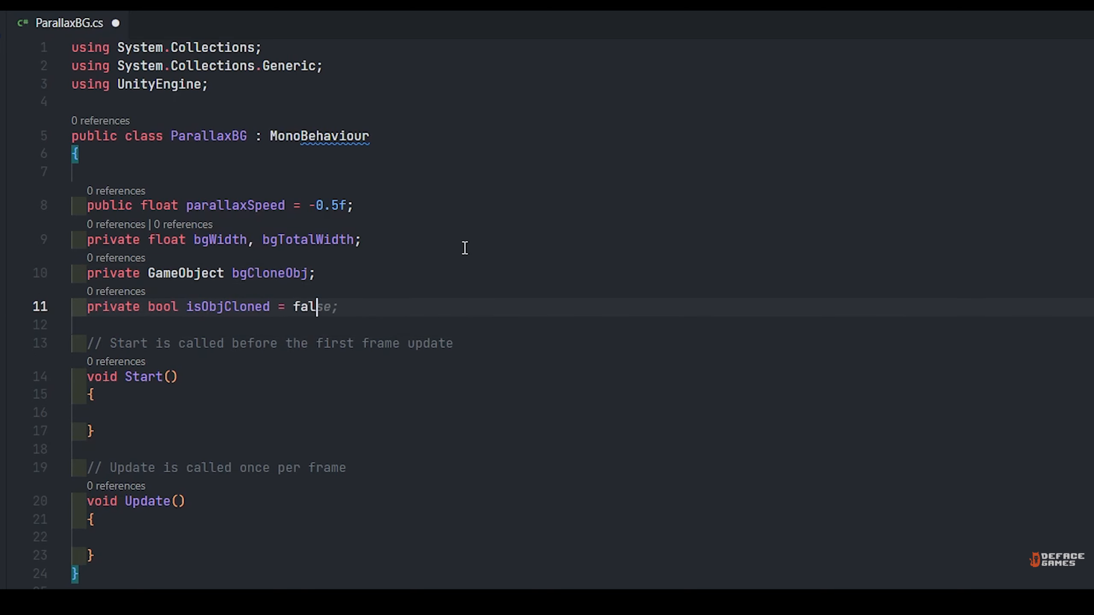